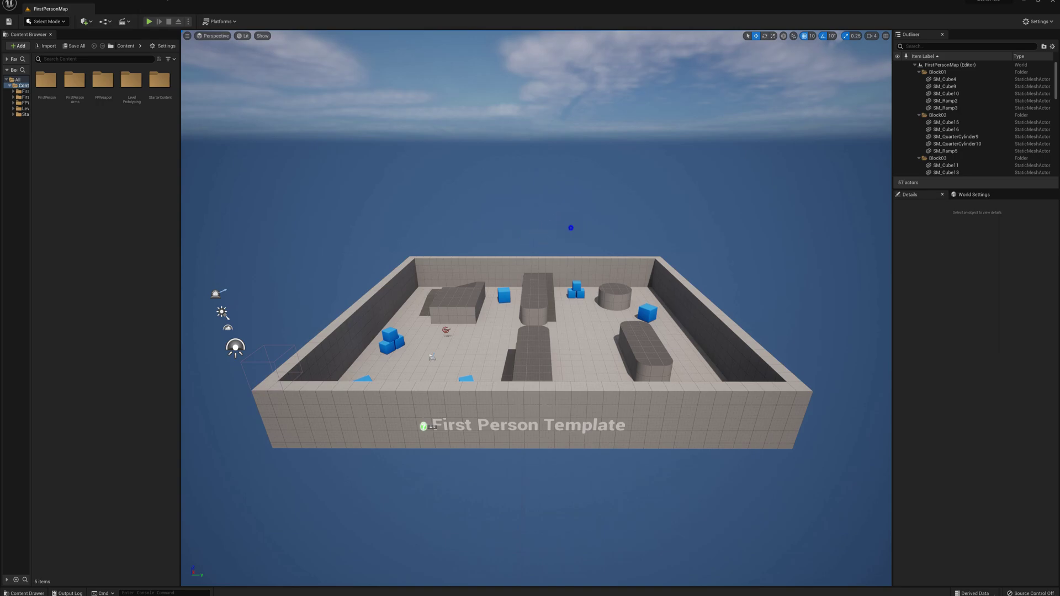
- Create a geometry collection named SM_Cube4_GeometryCollection in the Content folder from the large grey block near the rifle, using Fracture mode
{"action": "key", "text": "w"}
{"action": "right_click_drag", "start_coordinate": [570, 228], "coordinate": [507, 213]}
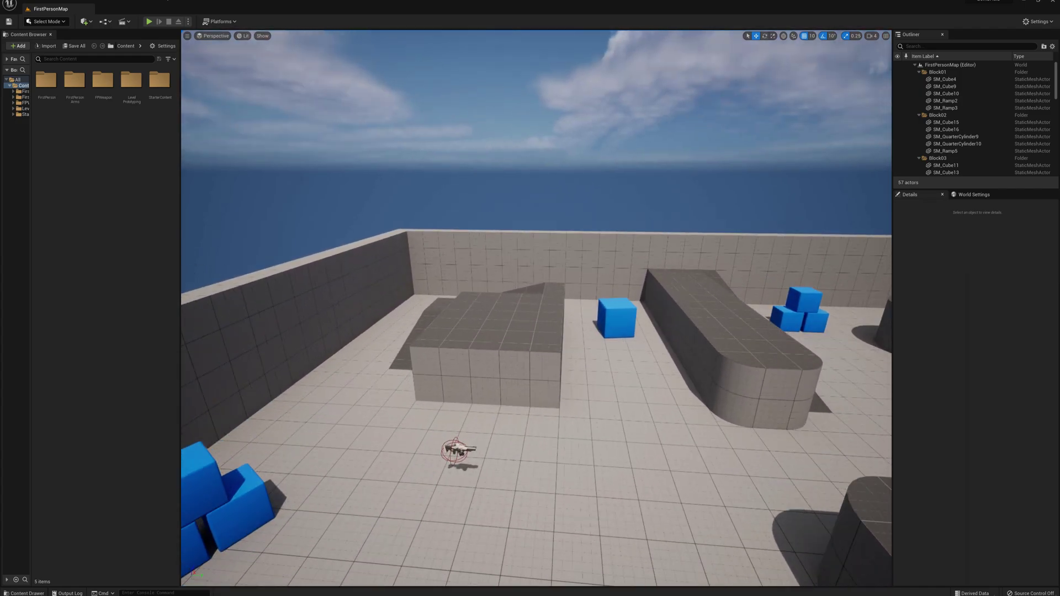
{"action": "left_click", "coordinate": [509, 339]}
{"action": "key", "text": "w"}
{"action": "right_click_drag", "start_coordinate": [508, 338], "coordinate": [515, 353]}
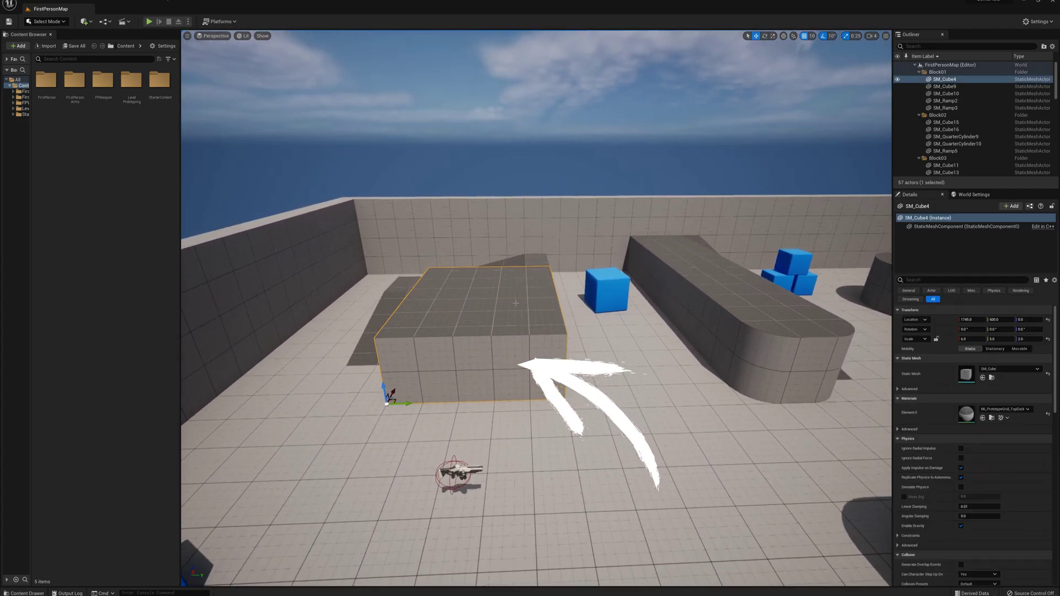
{"action": "left_click", "coordinate": [48, 21]}
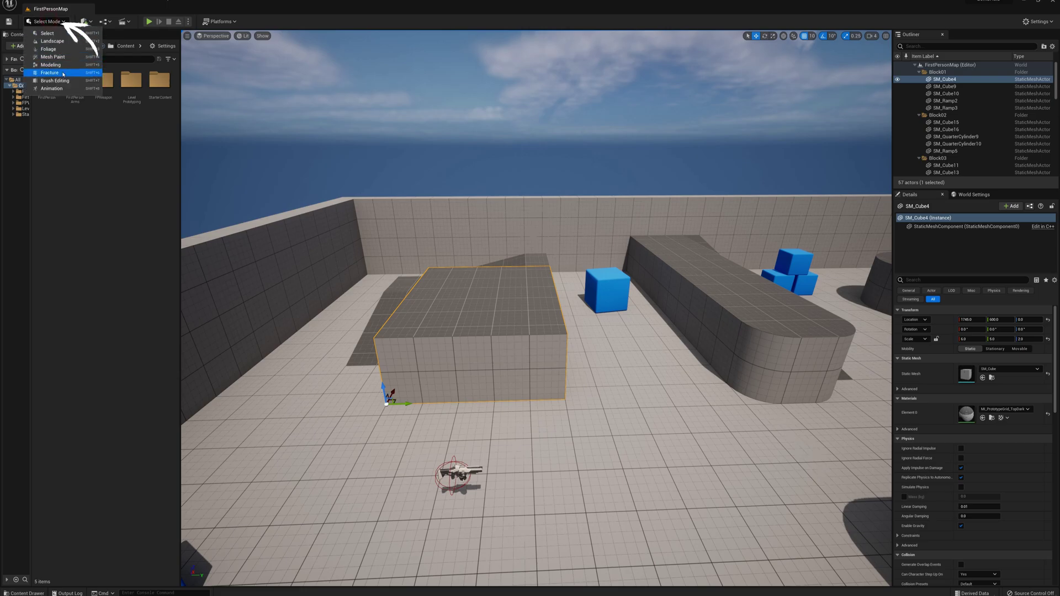
{"action": "left_click", "coordinate": [39, 73]}
{"action": "left_click", "coordinate": [13, 50]}
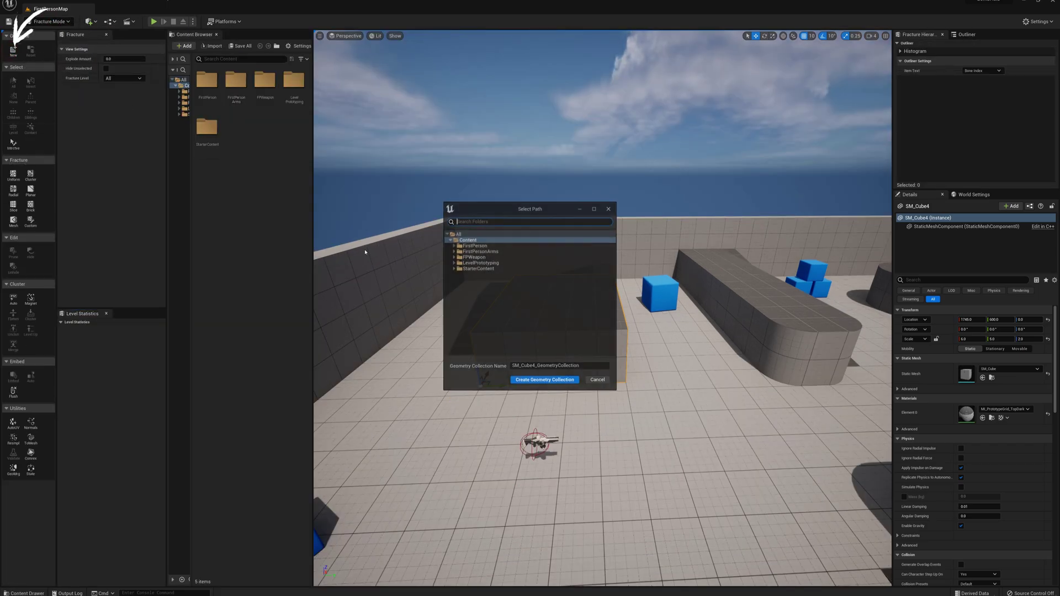
{"action": "left_click", "coordinate": [545, 379]}
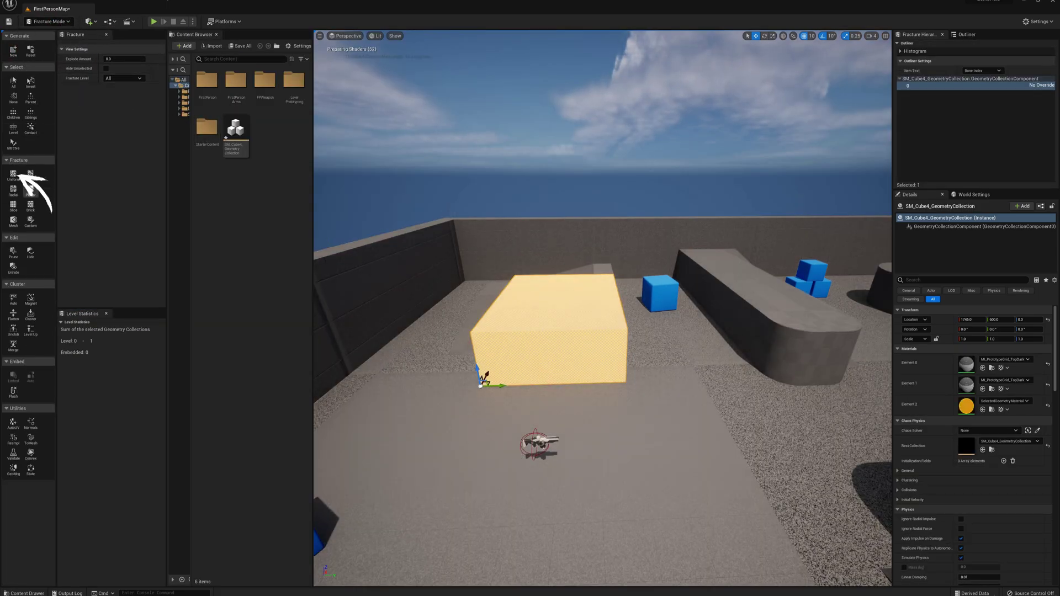
- Fracture the block's geometry collection with Uniform Voronoi, setting both the minimum and maximum site counts to 300
{"action": "left_click", "coordinate": [13, 175]}
{"action": "left_click", "coordinate": [124, 252]}
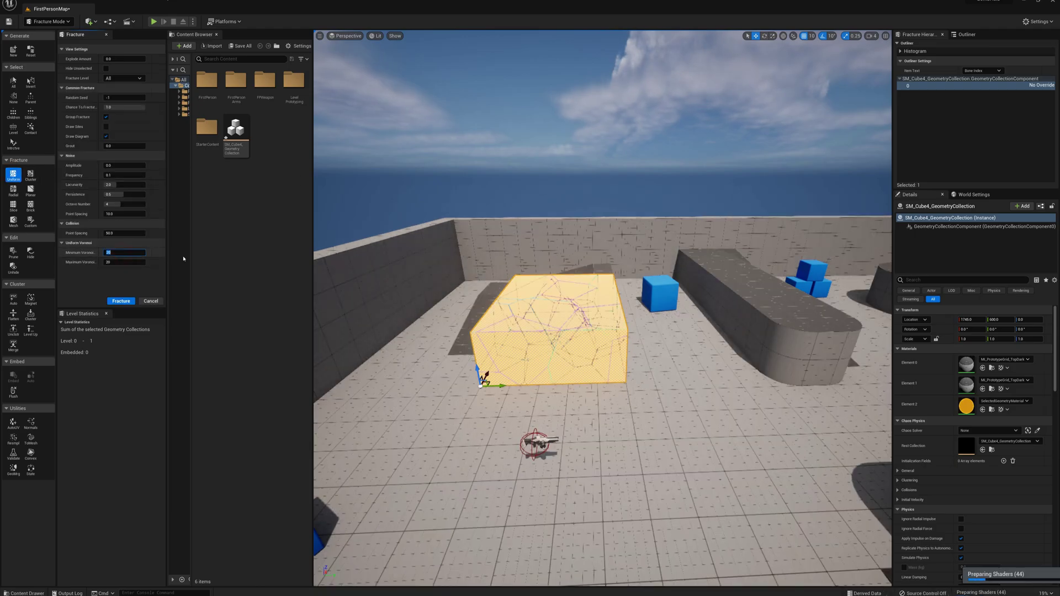
{"action": "type", "text": "300"}
{"action": "key", "text": "Tab"}
{"action": "type", "text": "300"}
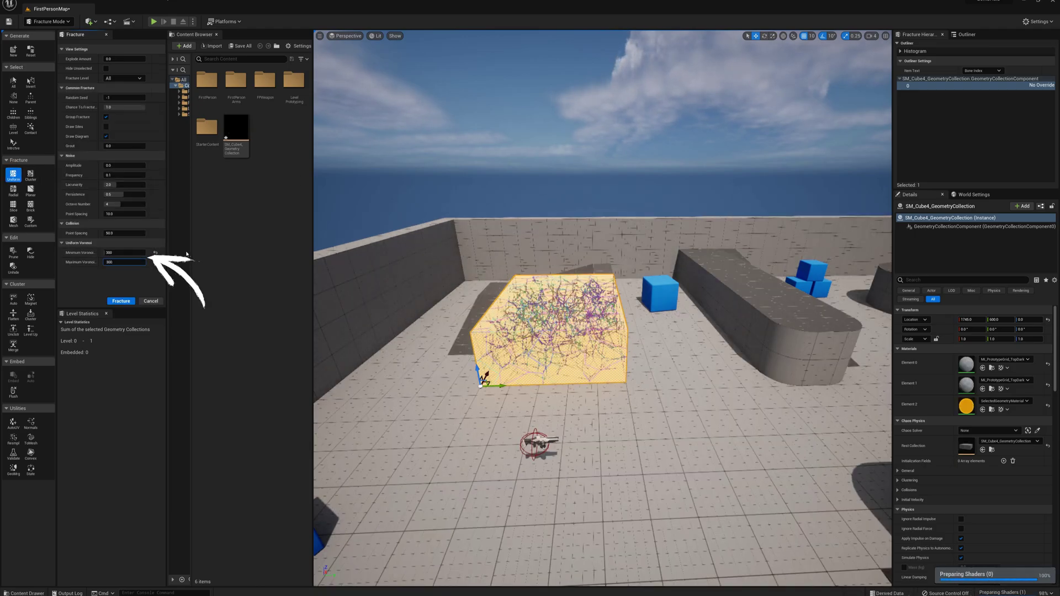
{"action": "key", "text": "Return"}
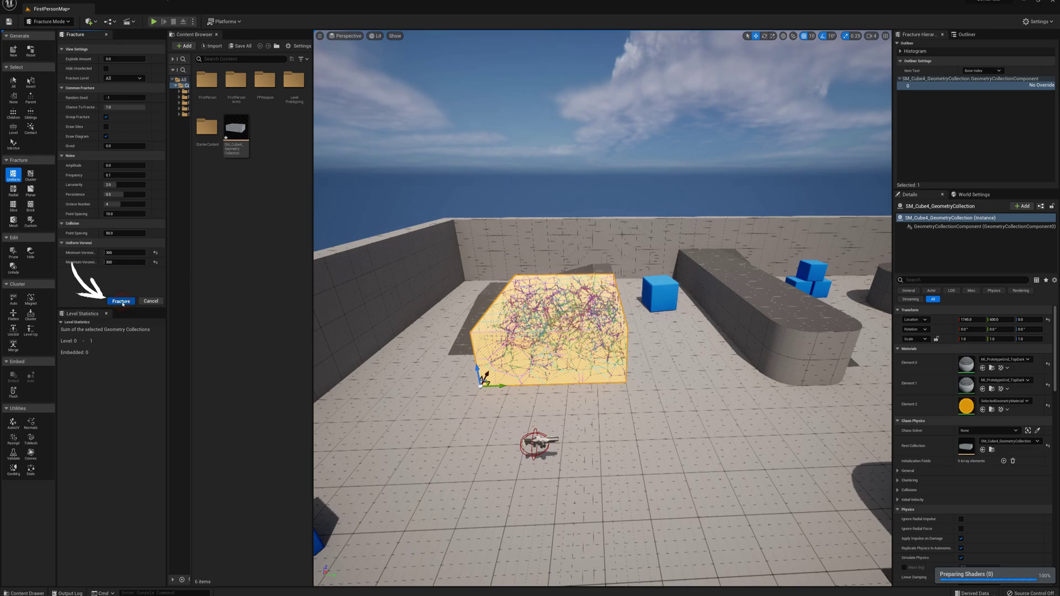
{"action": "left_click", "coordinate": [120, 301]}
- Return to Select mode and turn off Show Bone Colors for the fractured block
{"action": "left_click", "coordinate": [50, 21]}
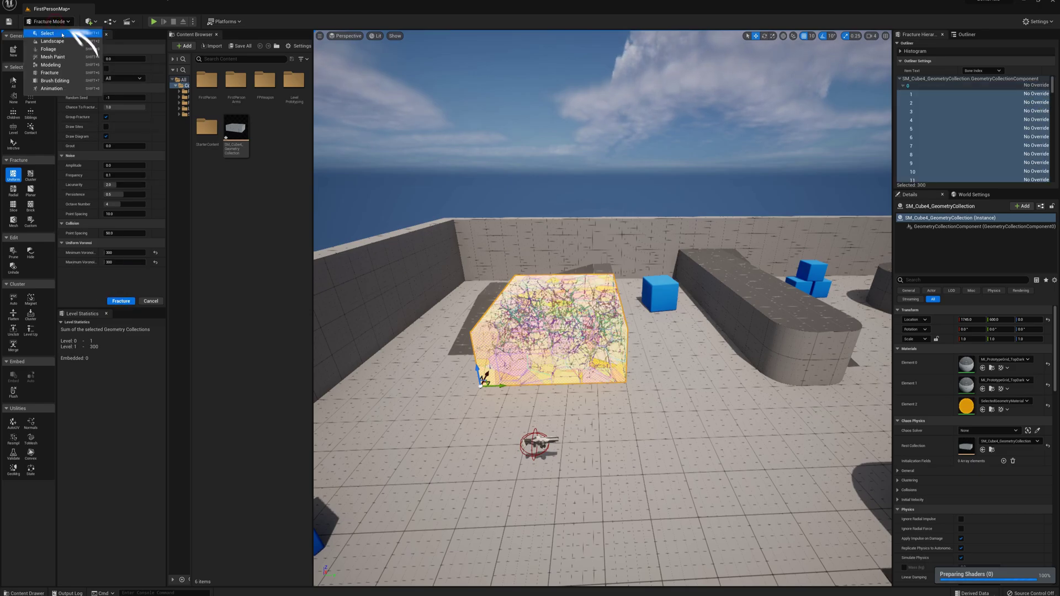
{"action": "left_click", "coordinate": [62, 34]}
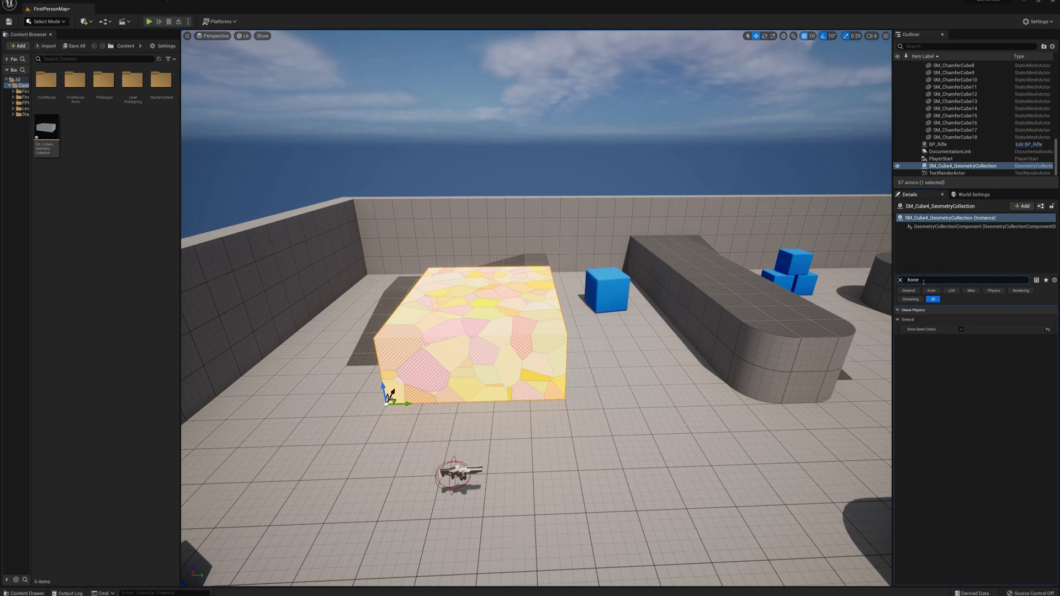
{"action": "left_click", "coordinate": [961, 328]}
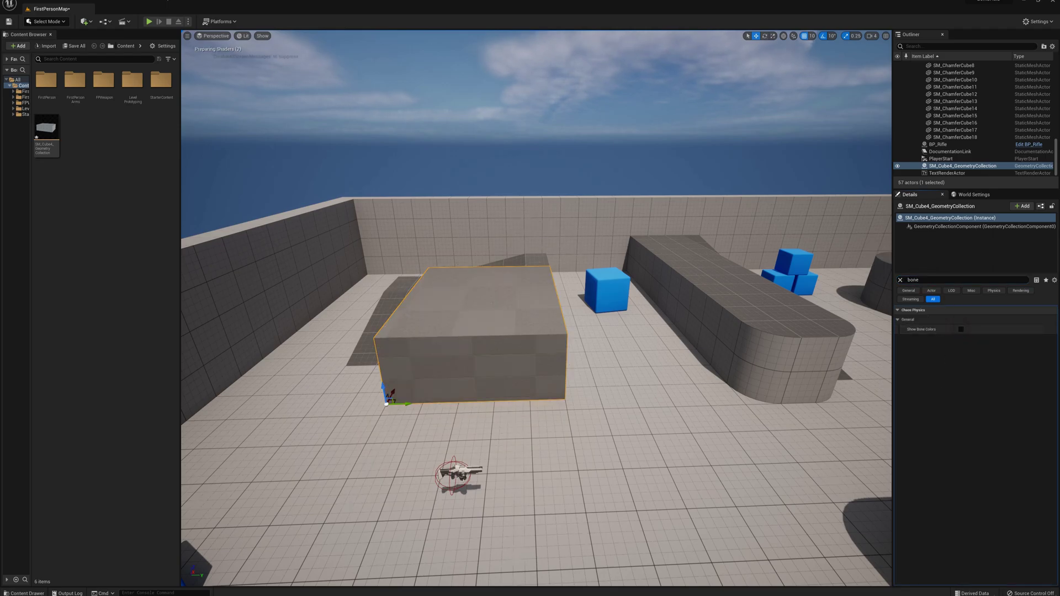
{"action": "left_click", "coordinate": [616, 347]}
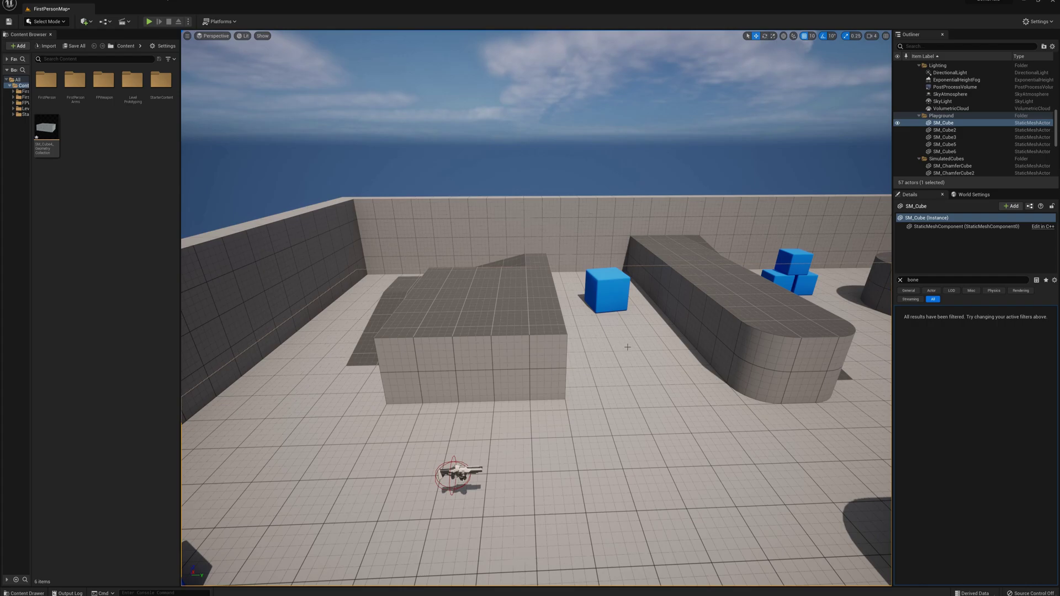
{"action": "mouse_move", "coordinate": [621, 353]}
{"action": "right_mouse_down"}
{"action": "mouse_move", "coordinate": [756, 370]}
{"action": "mouse_move", "coordinate": [800, 362]}
{"action": "mouse_move", "coordinate": [622, 356]}
{"action": "right_mouse_up"}
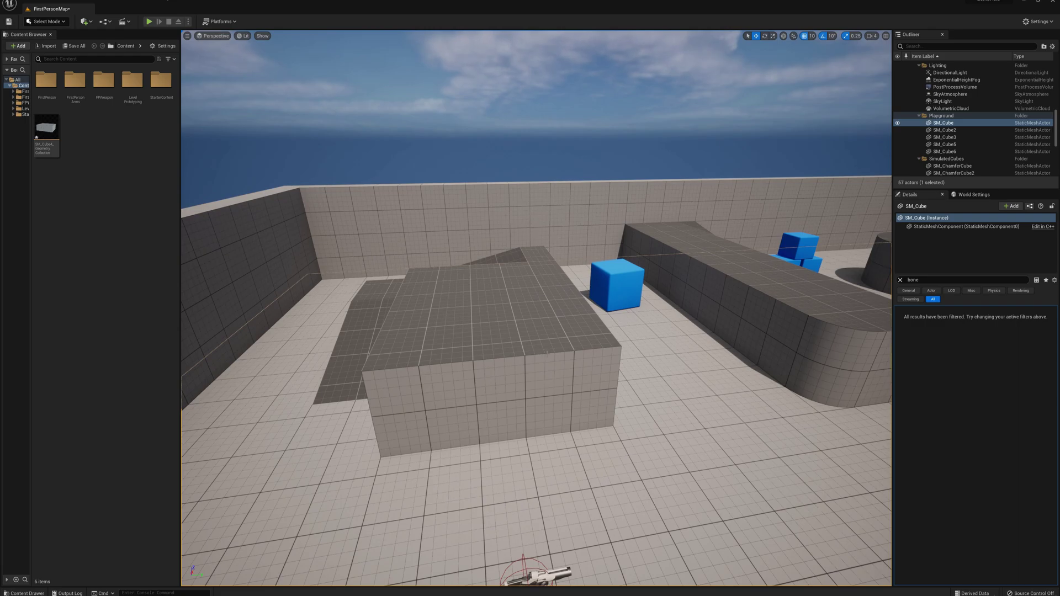
- Create a Blueprint class named Bomb_BP with FieldSystemActor as its parent, and open it docked beside the level
{"action": "right_click", "coordinate": [90, 161]}
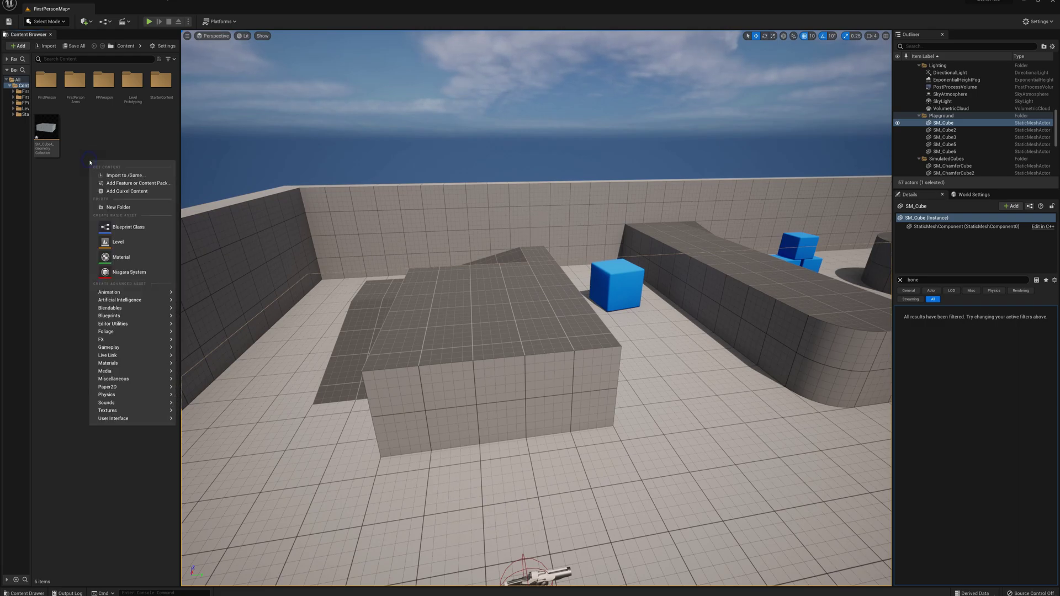
{"action": "left_click", "coordinate": [119, 226]}
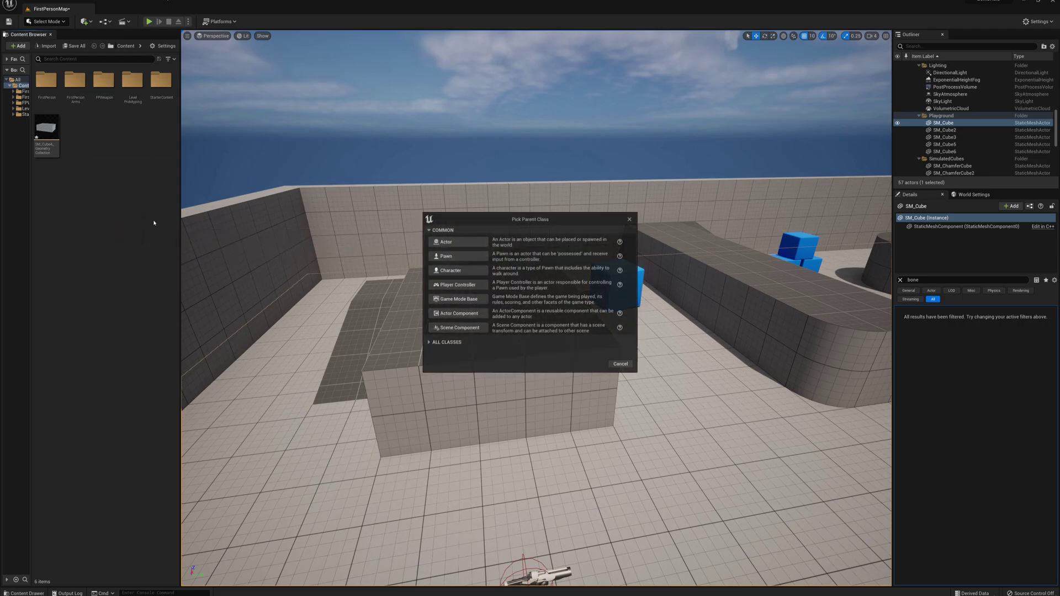
{"action": "left_click", "coordinate": [435, 343]}
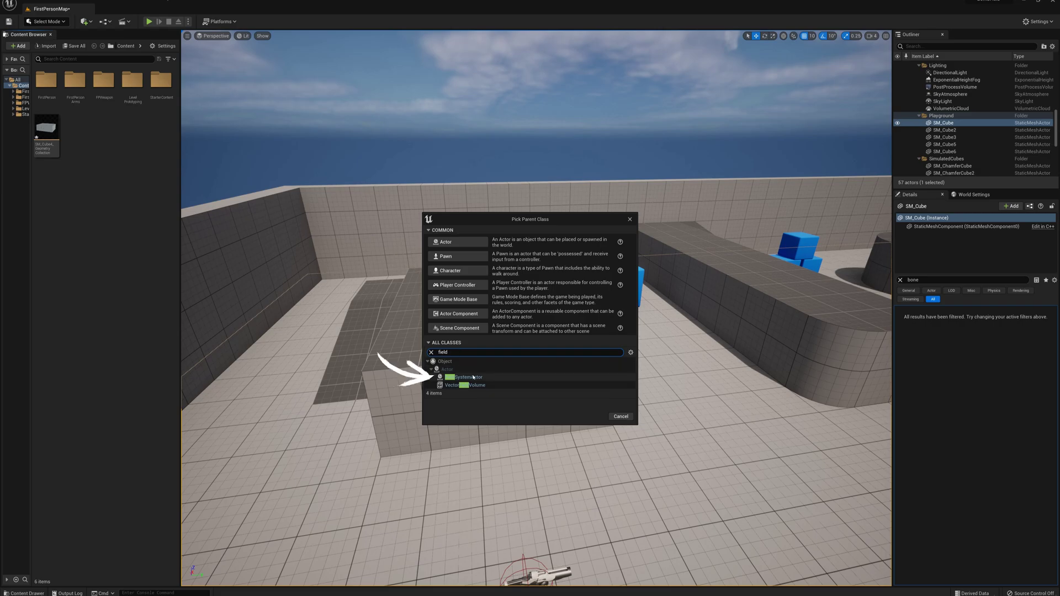
{"action": "left_click", "coordinate": [474, 378]}
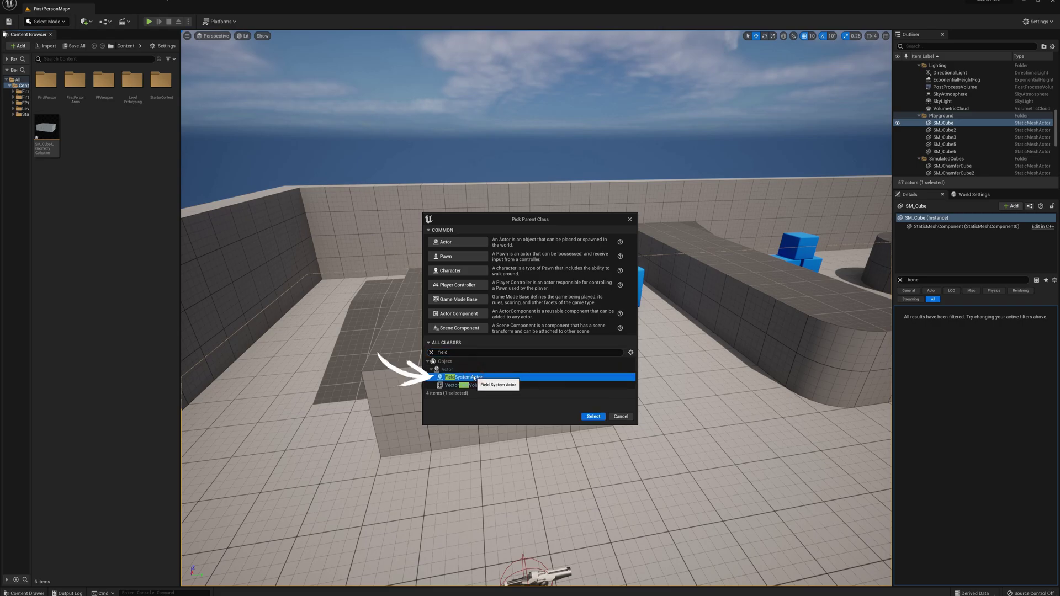
{"action": "left_click", "coordinate": [593, 417]}
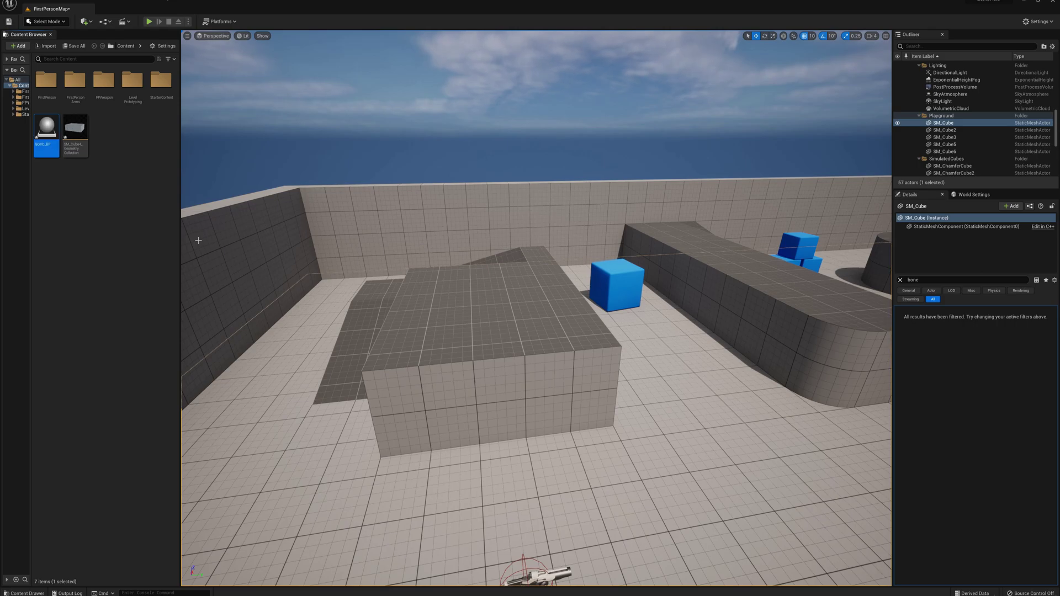
{"action": "left_click", "coordinate": [49, 133]}
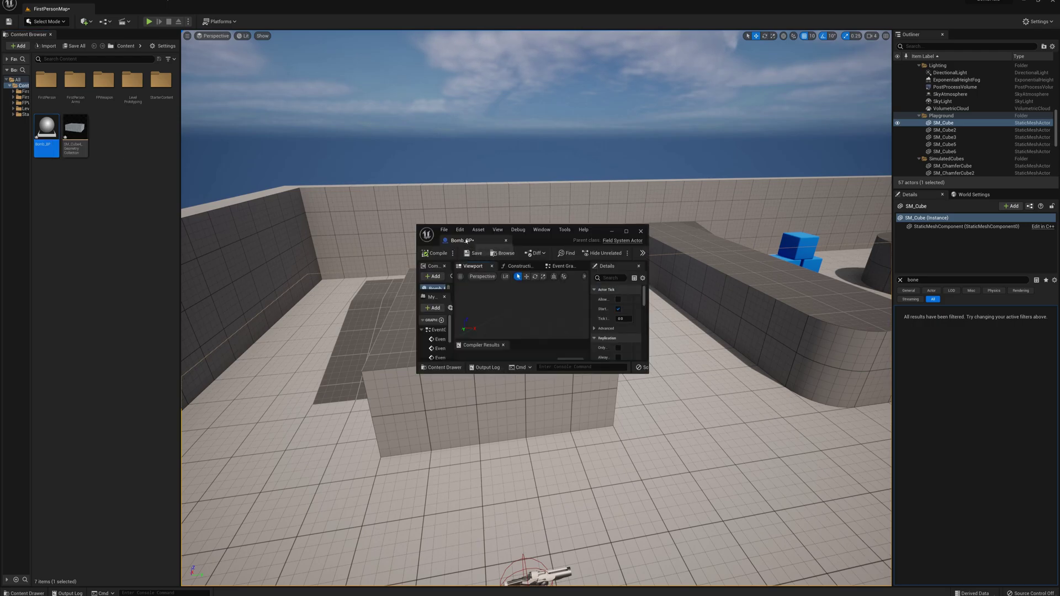
{"action": "left_click_drag", "start_coordinate": [466, 241], "coordinate": [123, 13]}
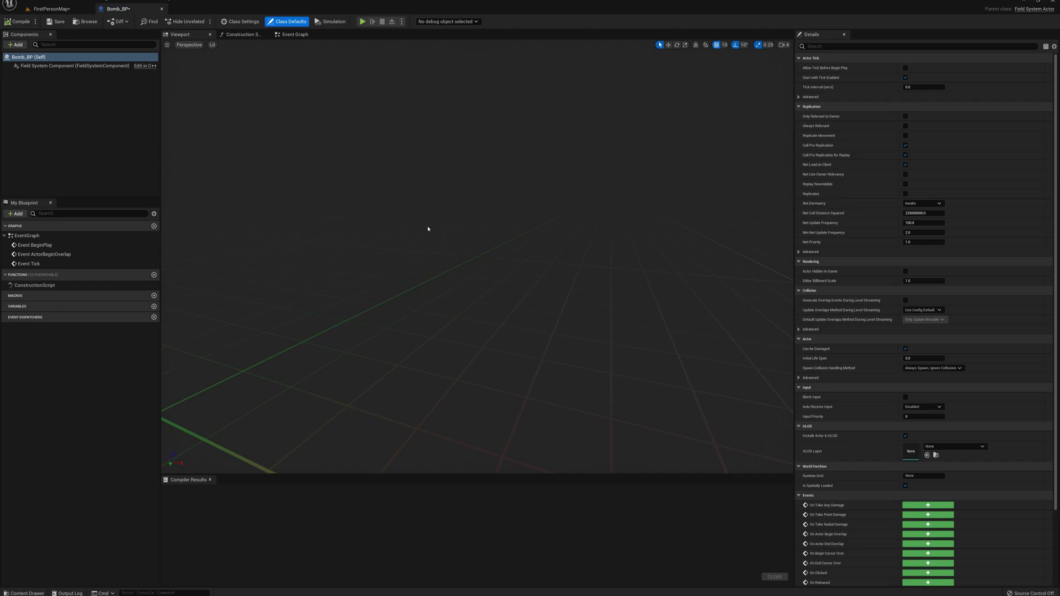
- Add a Sphere Collision component to Bomb_BP and set its sphere radius to 200
{"action": "left_click", "coordinate": [15, 45]}
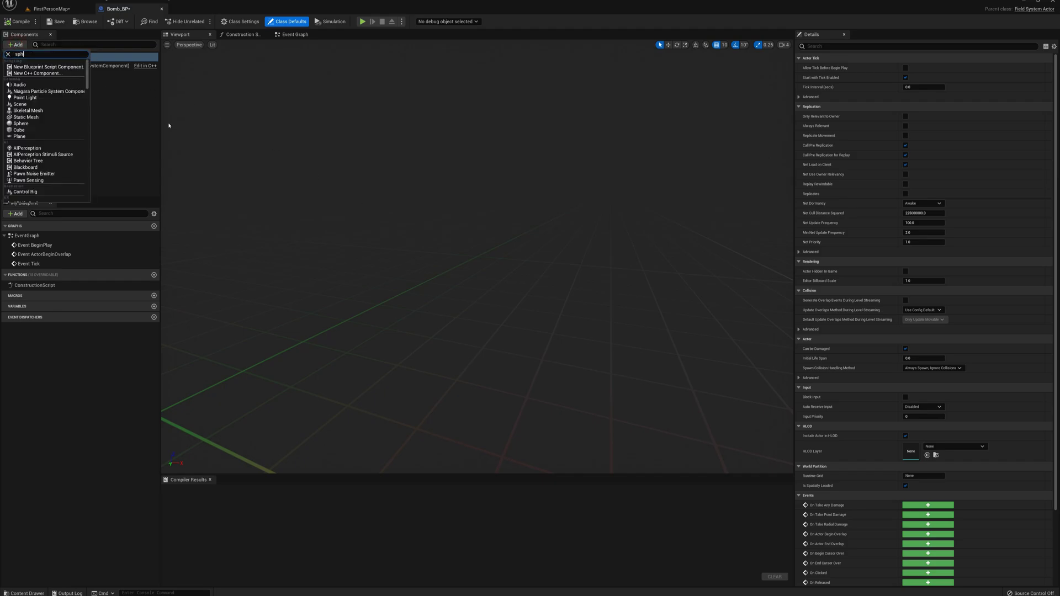
{"action": "type", "text": "sphere col"}
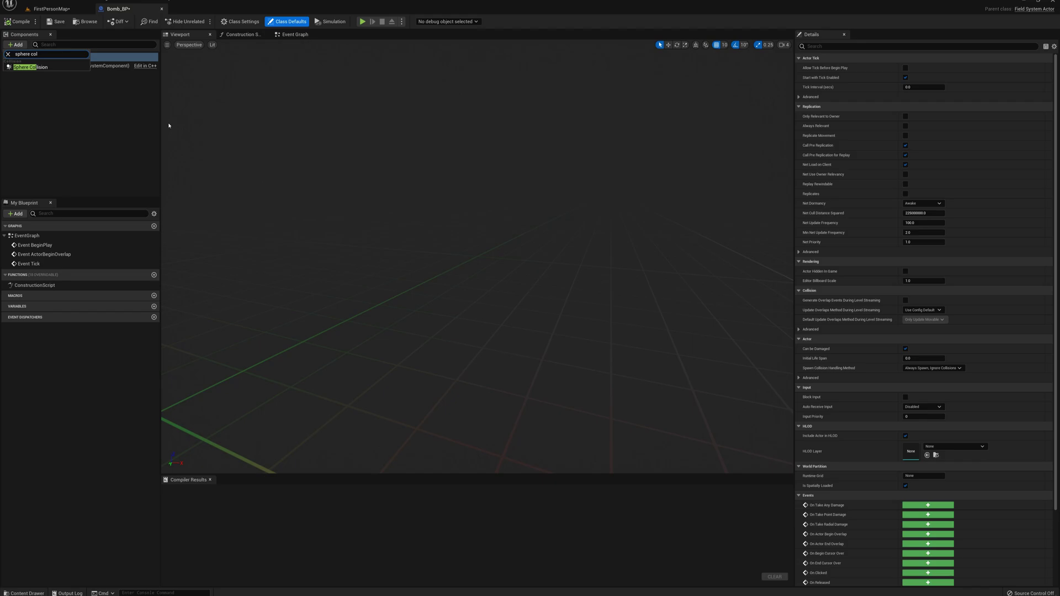
{"action": "left_click", "coordinate": [41, 68]}
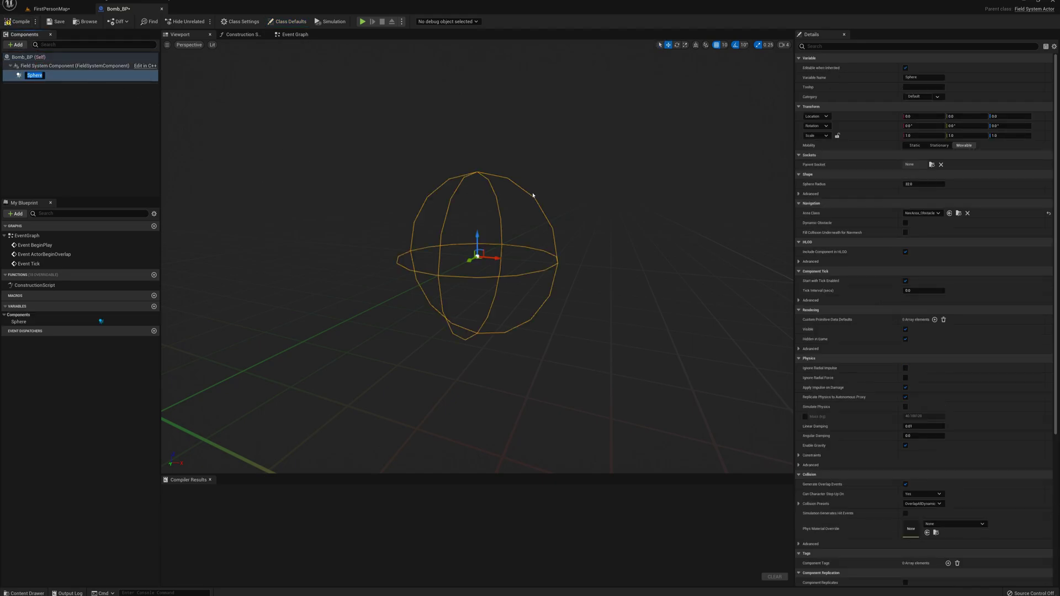
{"action": "left_click", "coordinate": [920, 184]}
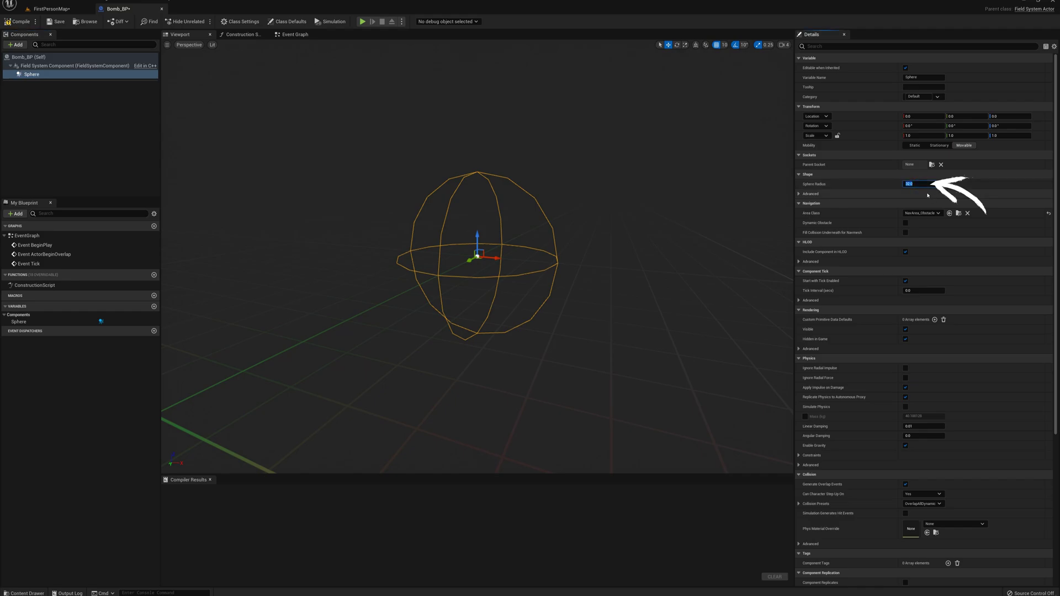
{"action": "key", "text": "Return"}
{"action": "key", "text": "s"}
{"action": "right_click_drag", "start_coordinate": [681, 159], "coordinate": [566, 110]}
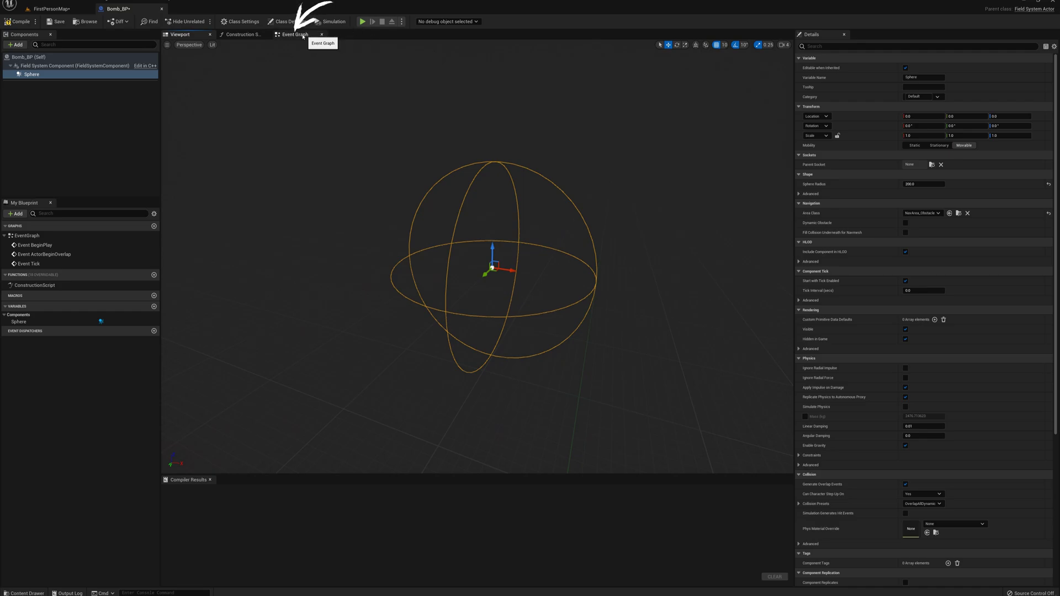
- Add a custom event named Explode to Bomb_BP's event graph
{"action": "left_click", "coordinate": [294, 34]}
{"action": "right_click_drag", "start_coordinate": [613, 157], "coordinate": [407, 143]}
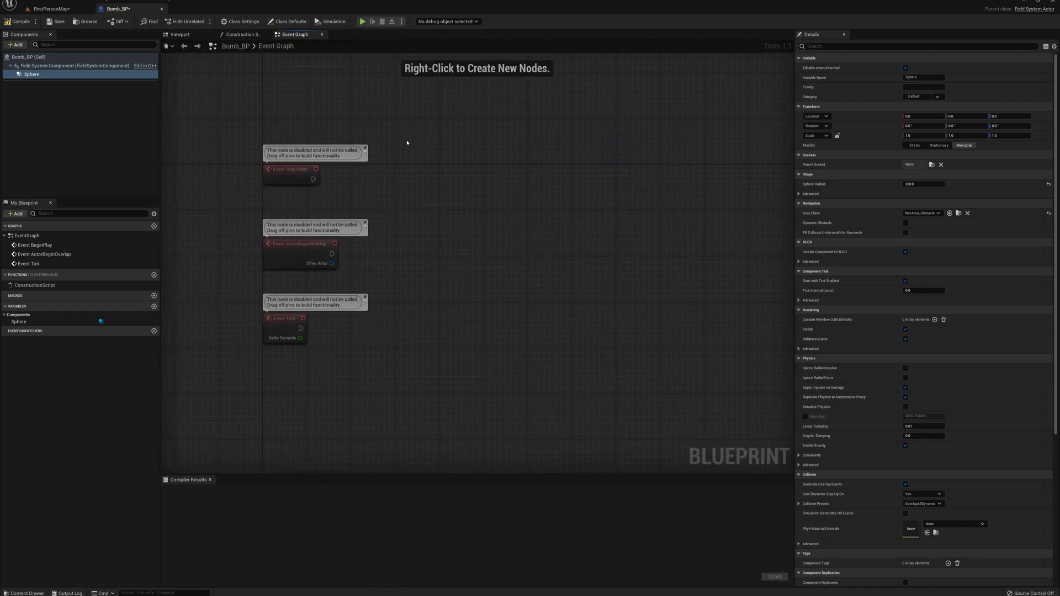
{"action": "right_click", "coordinate": [464, 220]}
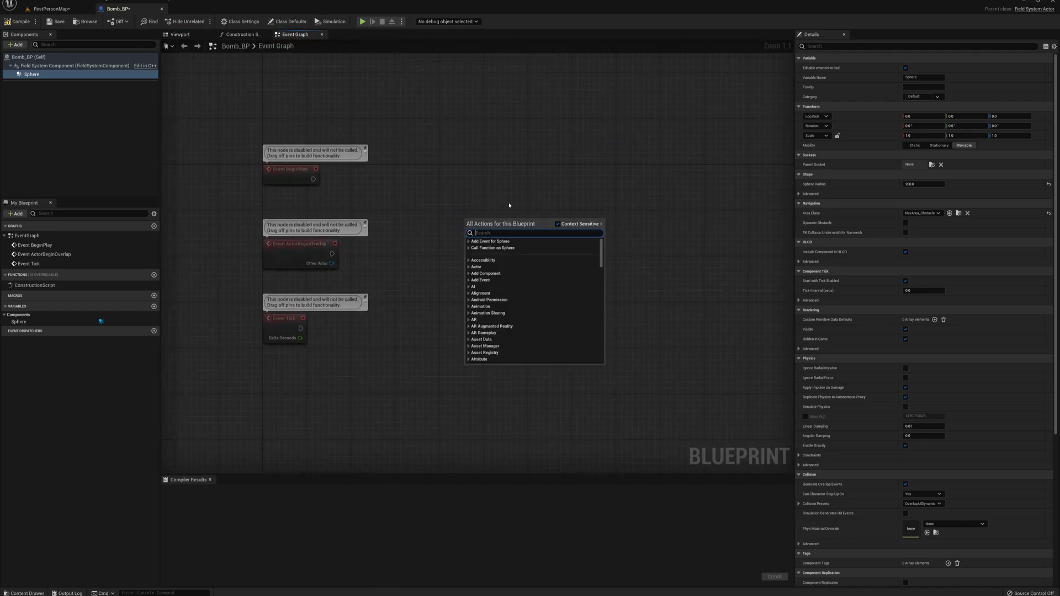
{"action": "type", "text": "custom event"}
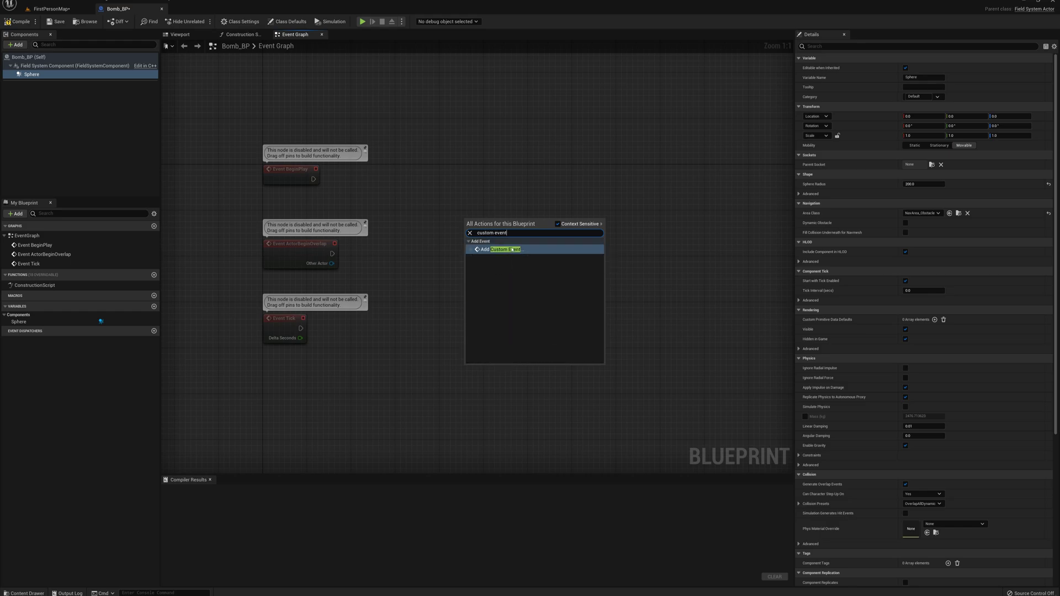
{"action": "left_click", "coordinate": [512, 250]}
{"action": "type", "text": "Explode"}
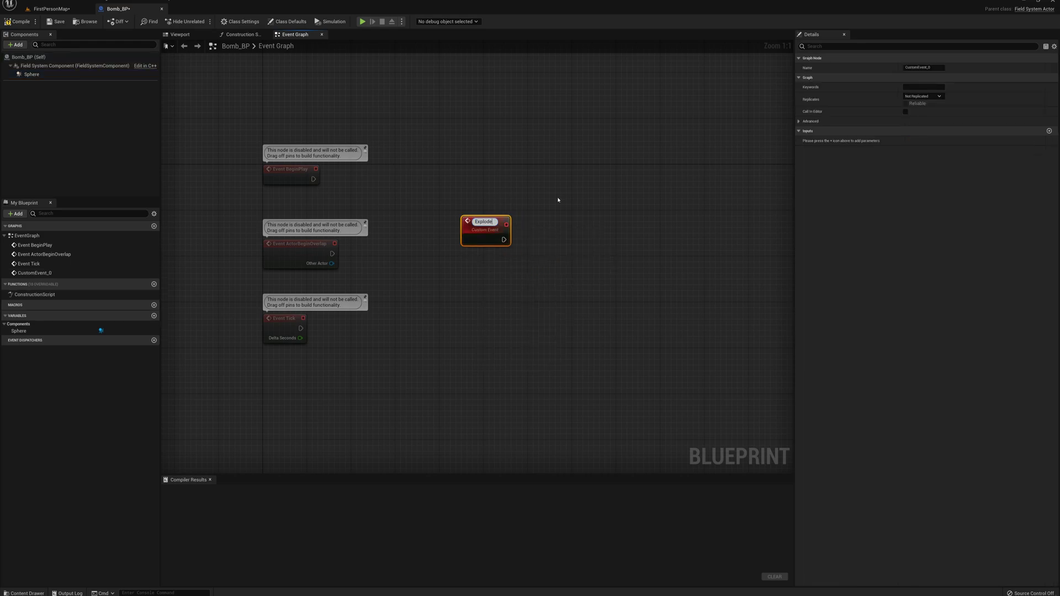
{"action": "key", "text": "Return"}
- Add a Spawn Emitter at Location node connected to the Explode event and set its emitter template to P_Explosion
{"action": "right_click_drag", "start_coordinate": [586, 180], "coordinate": [380, 211]}
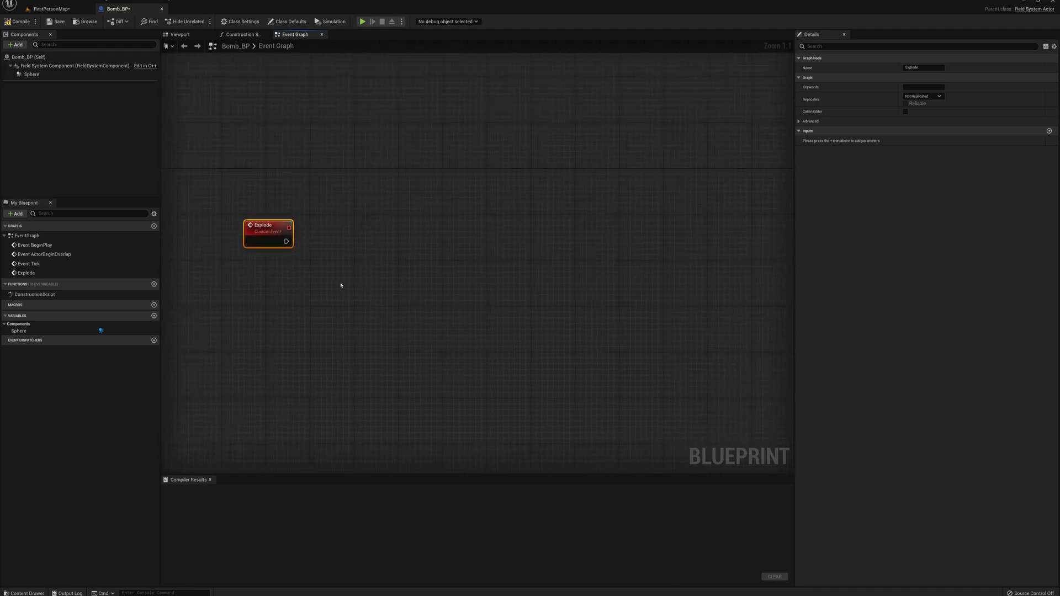
{"action": "left_click_drag", "start_coordinate": [286, 241], "coordinate": [349, 236]}
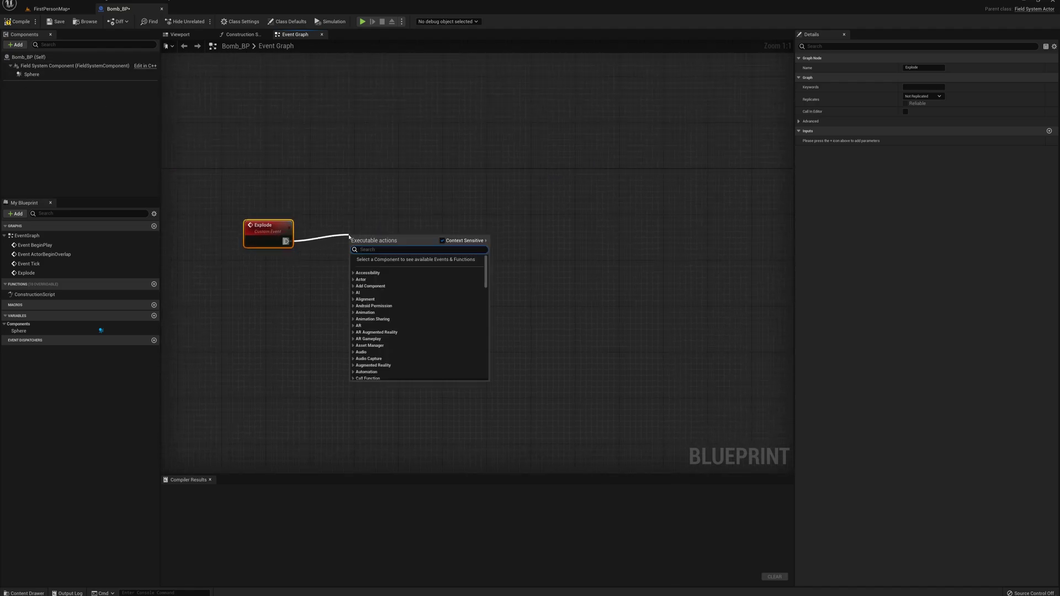
{"action": "type", "text": "spawn emit"}
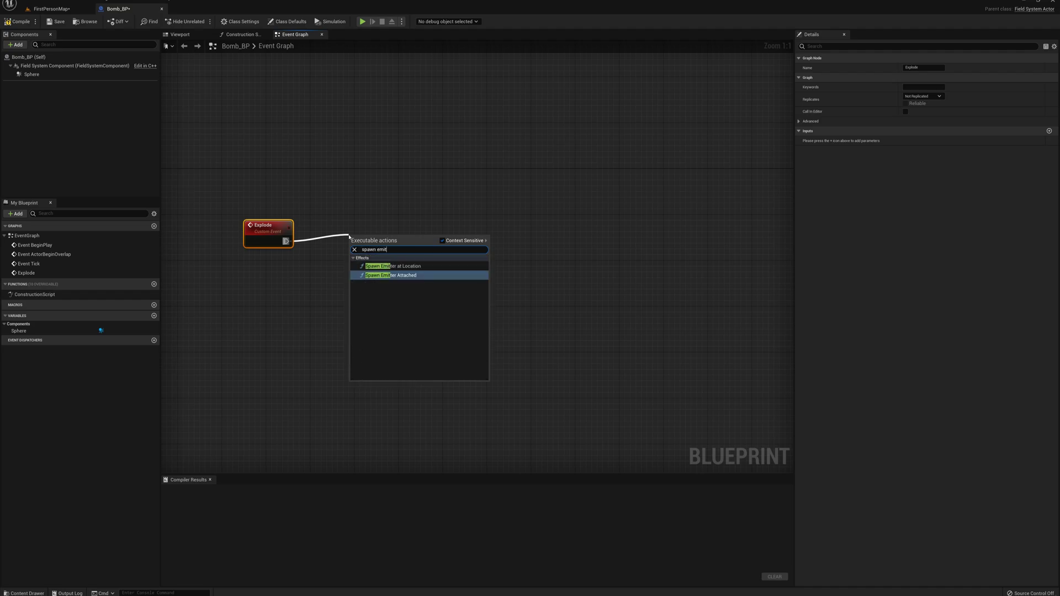
{"action": "left_click", "coordinate": [393, 266]}
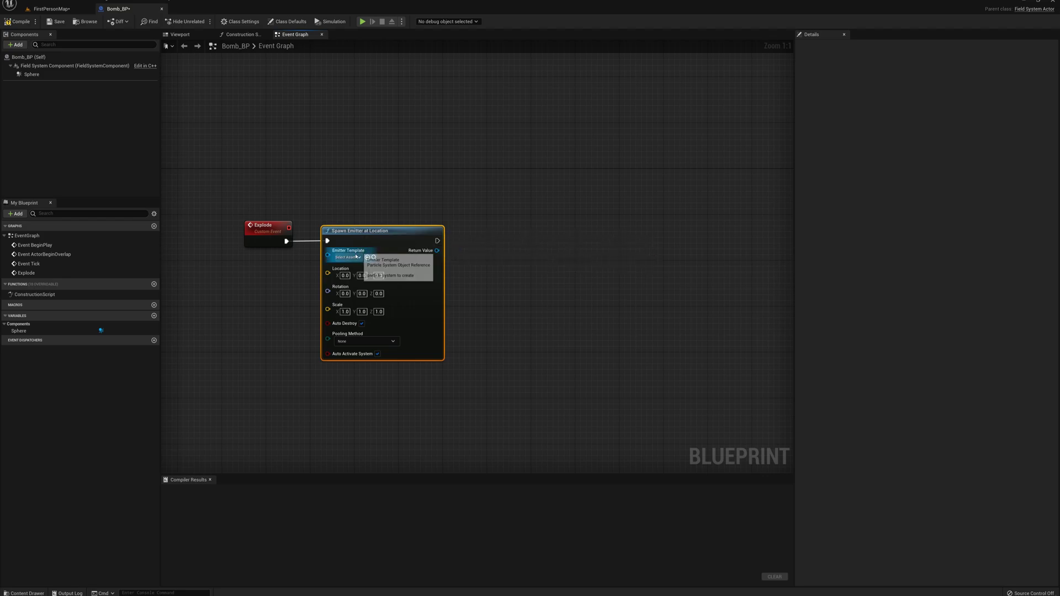
{"action": "left_click", "coordinate": [354, 259]}
{"action": "left_click", "coordinate": [364, 306]}
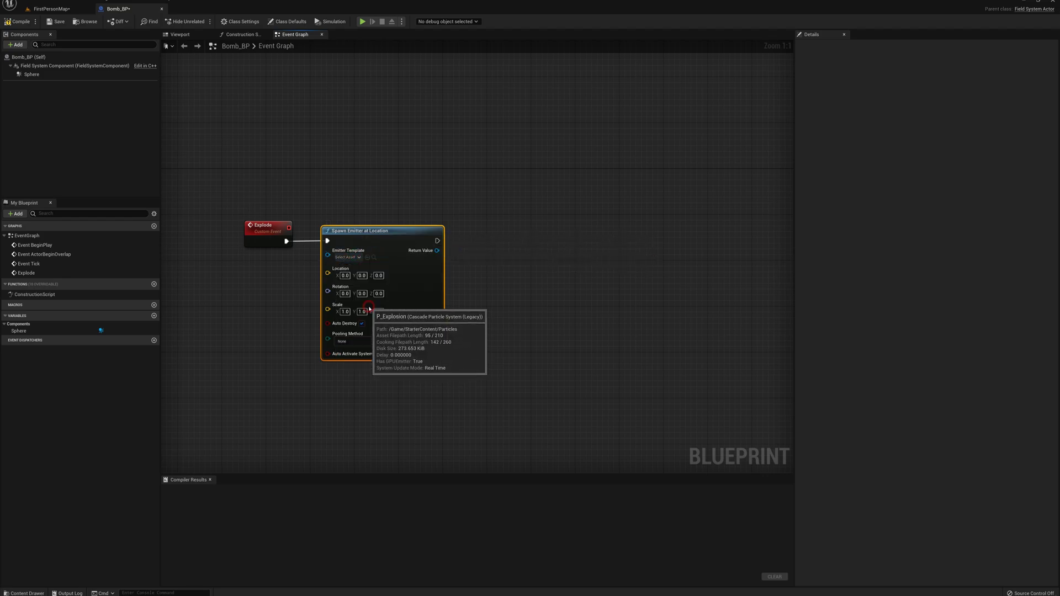
{"action": "right_click_drag", "start_coordinate": [273, 293], "coordinate": [344, 245]}
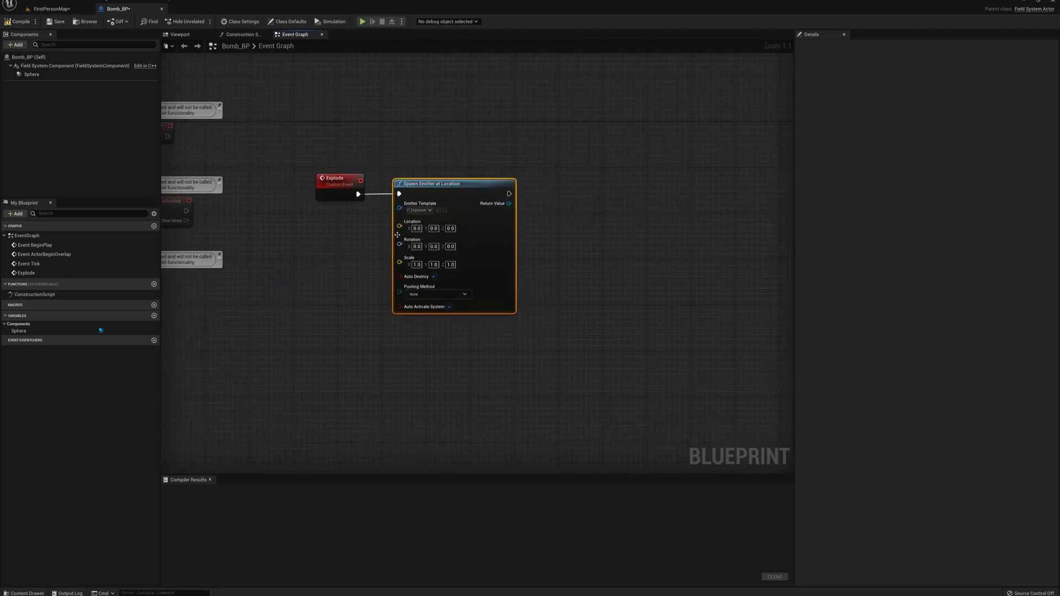
- Feed a Get Actor Location node into the Spawn Emitter node's Location and set its scale to 3.0 on all axes
{"action": "right_click", "coordinate": [308, 235]}
{"action": "type", "text": "get actor loc"}
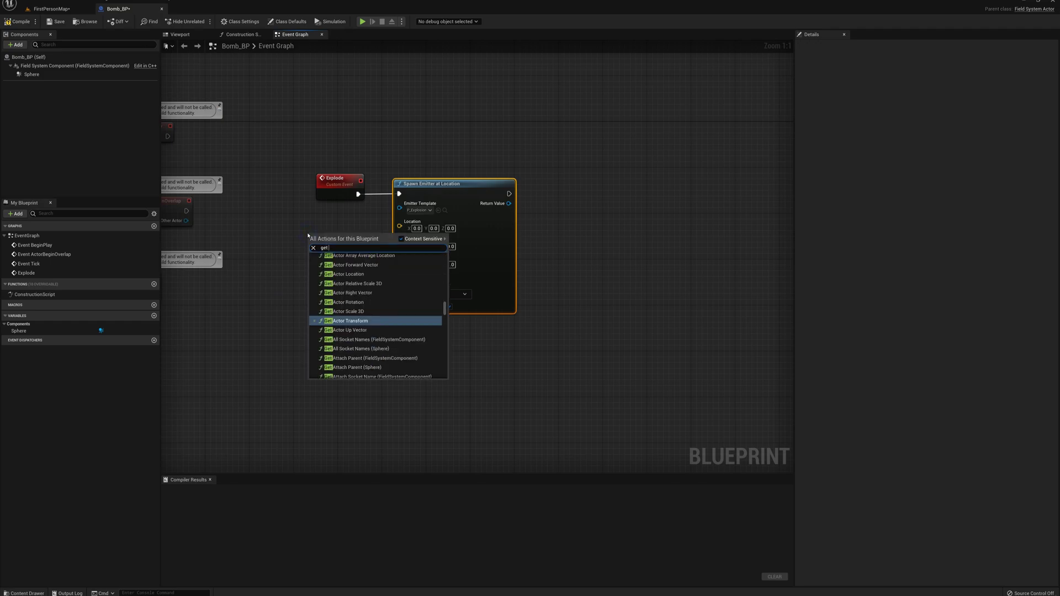
{"action": "left_click", "coordinate": [349, 274]}
{"action": "left_click_drag", "start_coordinate": [376, 251], "coordinate": [399, 221]}
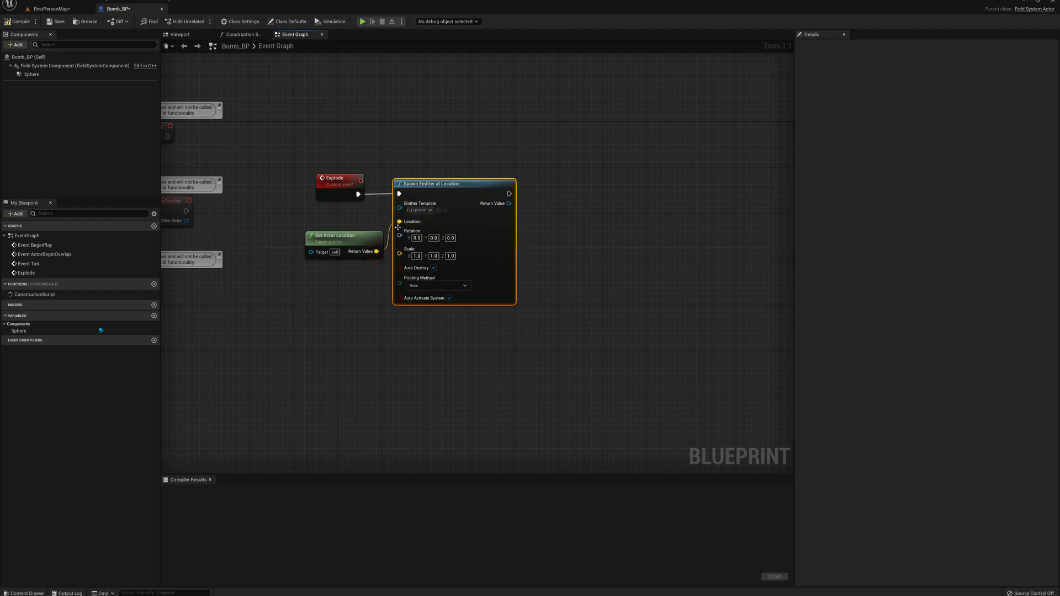
{"action": "left_click", "coordinate": [417, 256]}
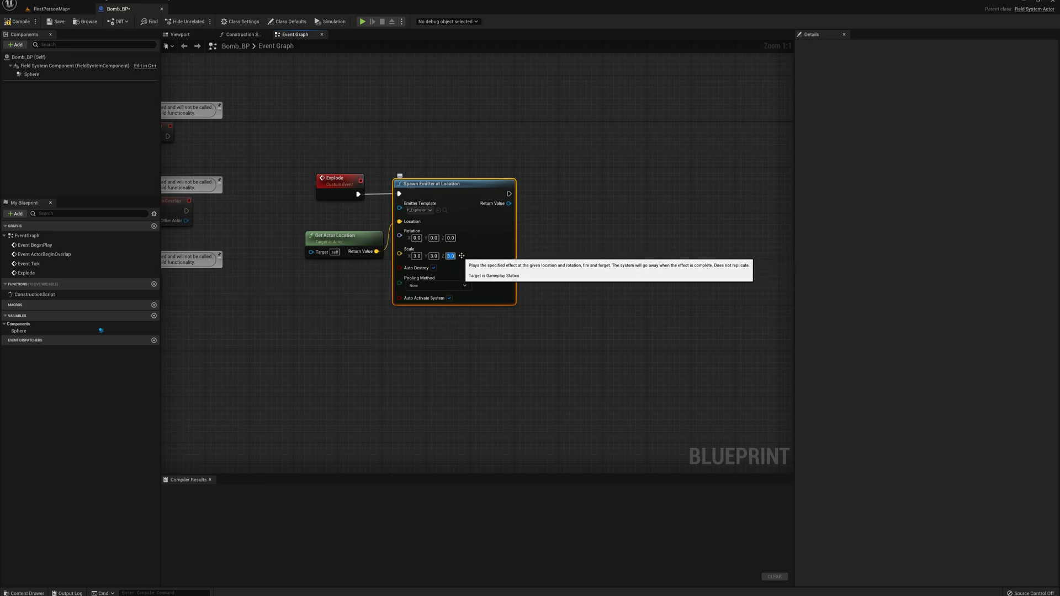
- Add a Play Sound at Location node executed after Spawn Emitter at Location, aligned beside it
{"action": "right_click_drag", "start_coordinate": [502, 204], "coordinate": [480, 264]}
{"action": "left_click_drag", "start_coordinate": [486, 252], "coordinate": [528, 256]}
{"action": "type", "text": "play sound at"}
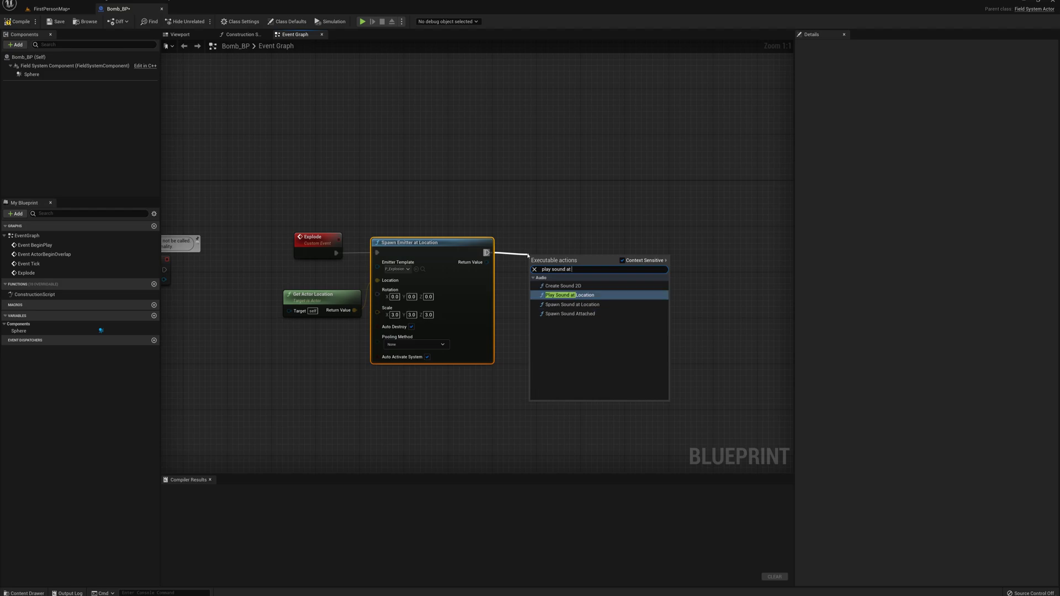
{"action": "left_click", "coordinate": [544, 295]}
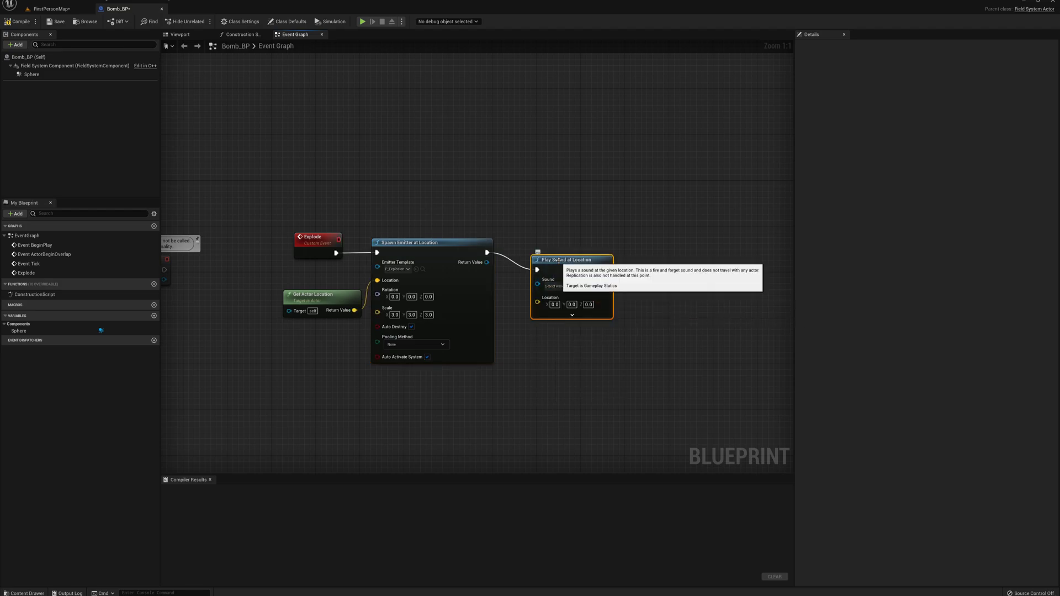
{"action": "left_click_drag", "start_coordinate": [534, 246], "coordinate": [528, 246]}
- Set the Play Sound node's sound to Explosion_Cue and connect the actor location to its Location
{"action": "left_click", "coordinate": [529, 268]}
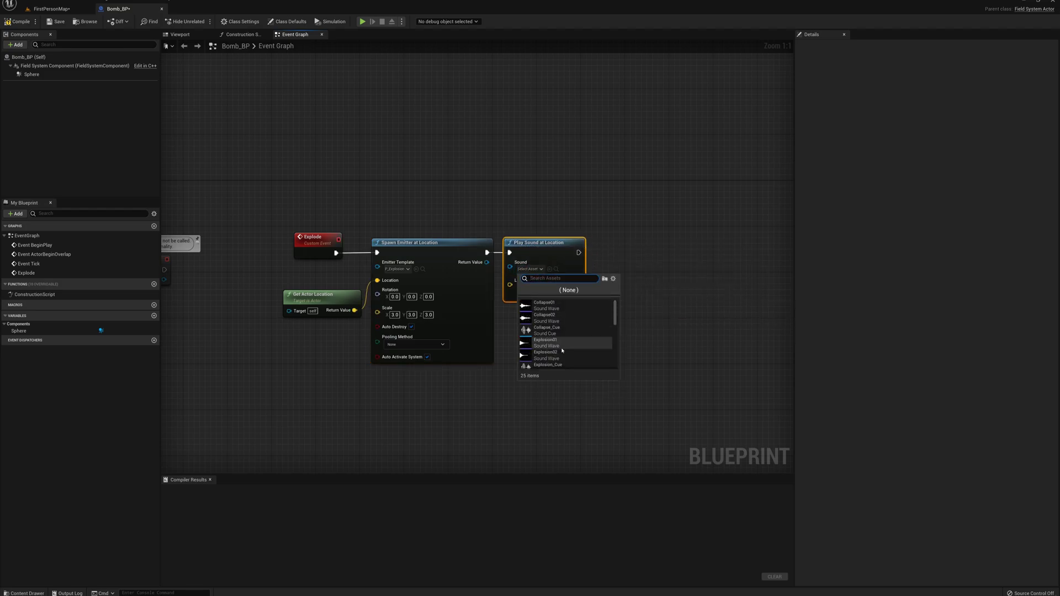
{"action": "scroll", "coordinate": [552, 345], "scroll_direction": "down", "scroll_amount": 1}
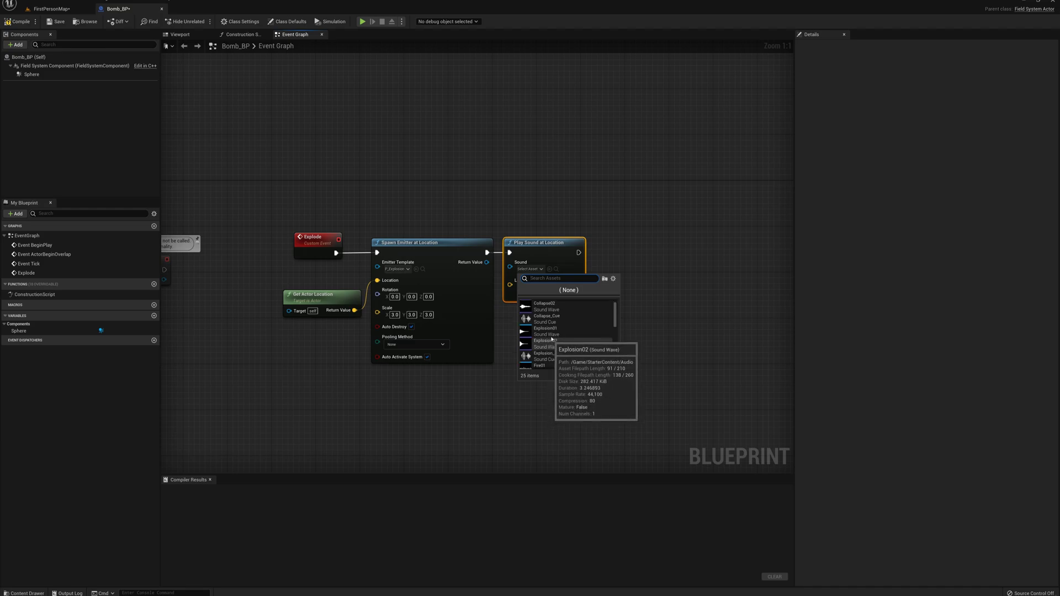
{"action": "left_click", "coordinate": [544, 356]}
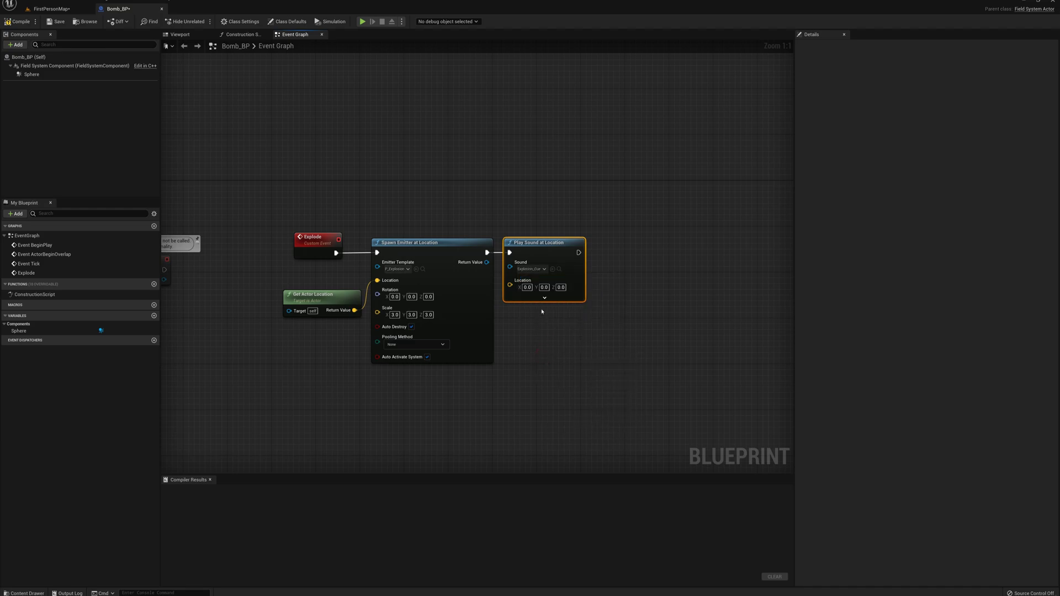
{"action": "left_click_drag", "start_coordinate": [355, 310], "coordinate": [510, 280]}
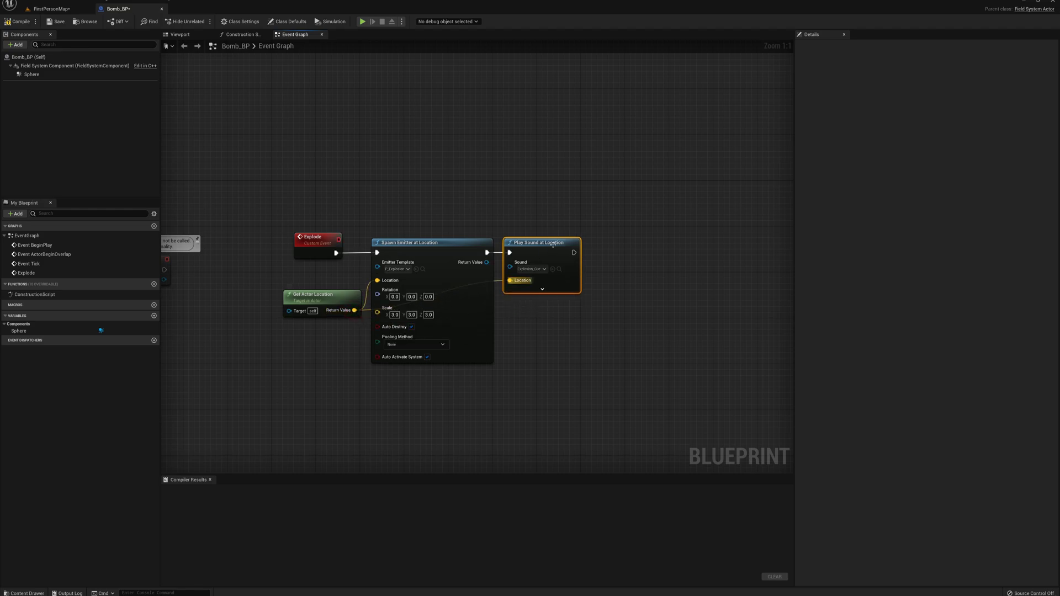
- Add an Add Transient Field node targeting the Field System Component, executed after Play Sound at Location, with Enable Field on
{"action": "right_click_drag", "start_coordinate": [628, 185], "coordinate": [501, 168]}
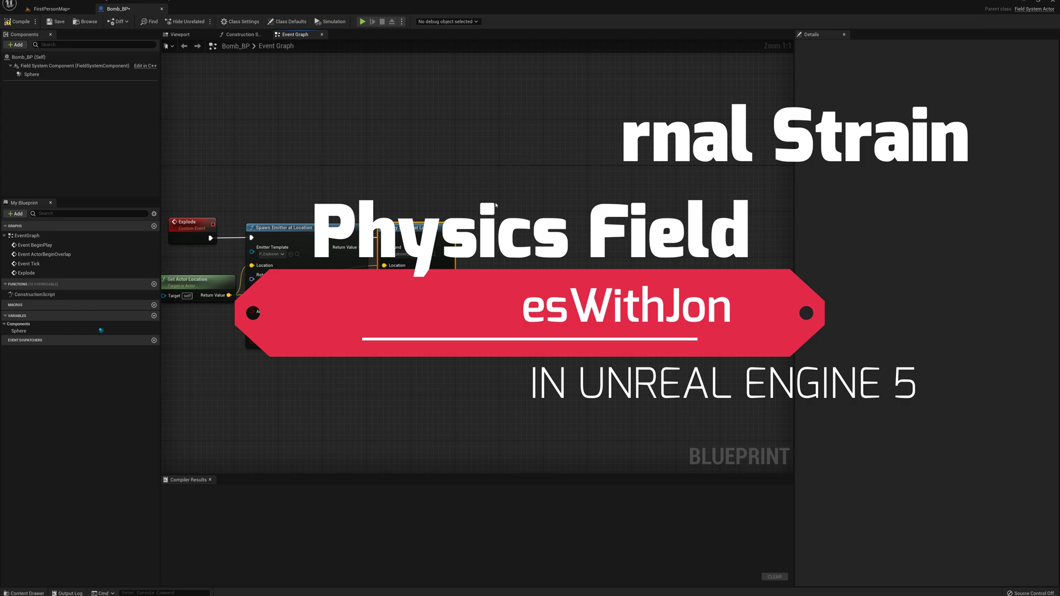
{"action": "left_click", "coordinate": [30, 65]}
{"action": "left_click_drag", "start_coordinate": [31, 66], "coordinate": [524, 216]}
{"action": "type", "text": "add tran"}
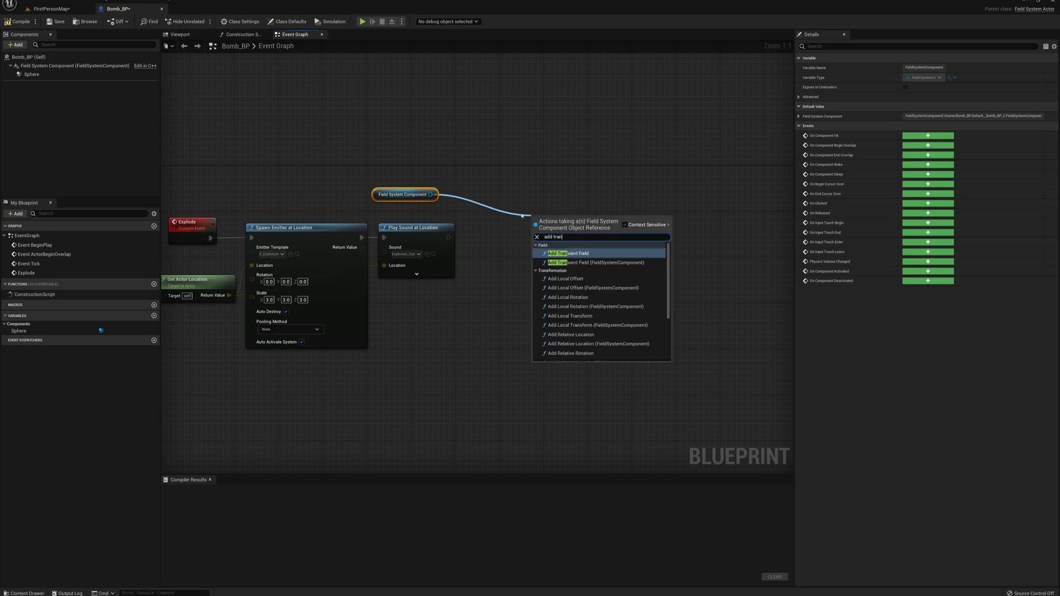
{"action": "type", "text": "sient"}
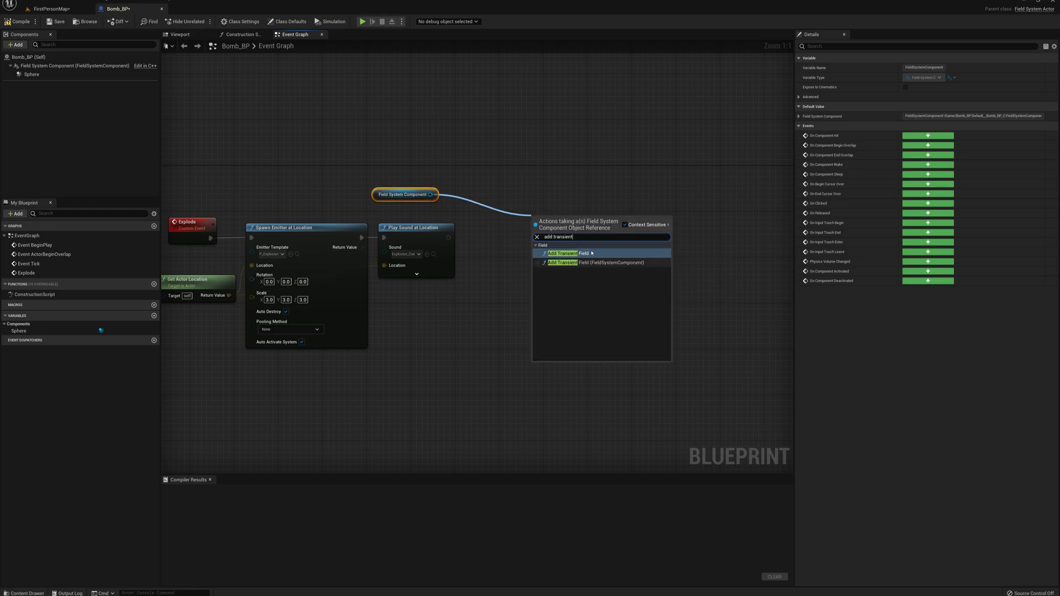
{"action": "left_click", "coordinate": [592, 253]}
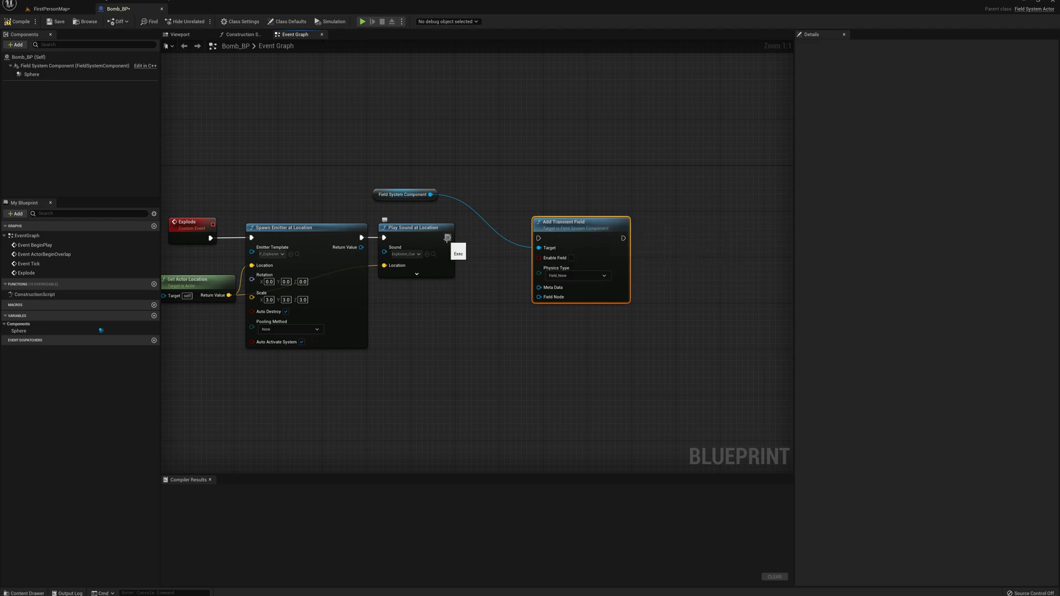
{"action": "left_click_drag", "start_coordinate": [447, 237], "coordinate": [553, 225]}
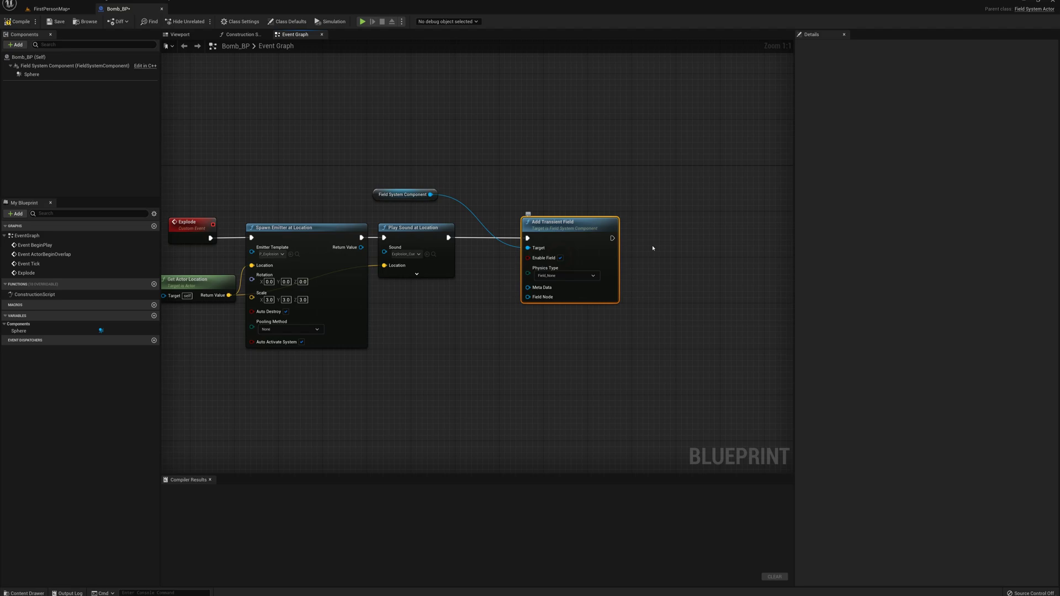
- Set the Add Transient Field node's physics type to External Strain
{"action": "right_click_drag", "start_coordinate": [653, 248], "coordinate": [702, 187]}
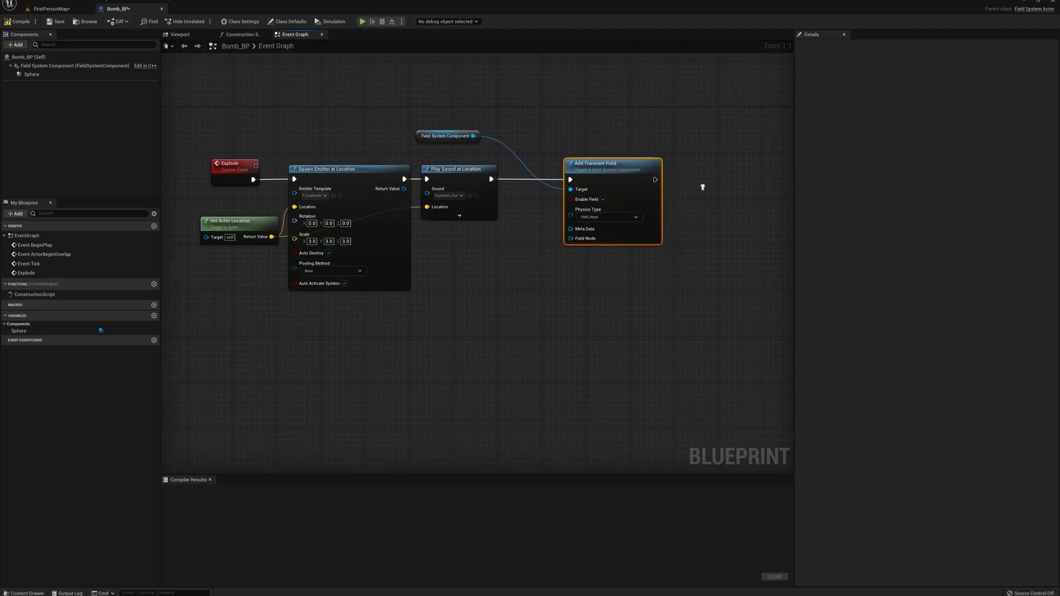
{"action": "left_click", "coordinate": [596, 218]}
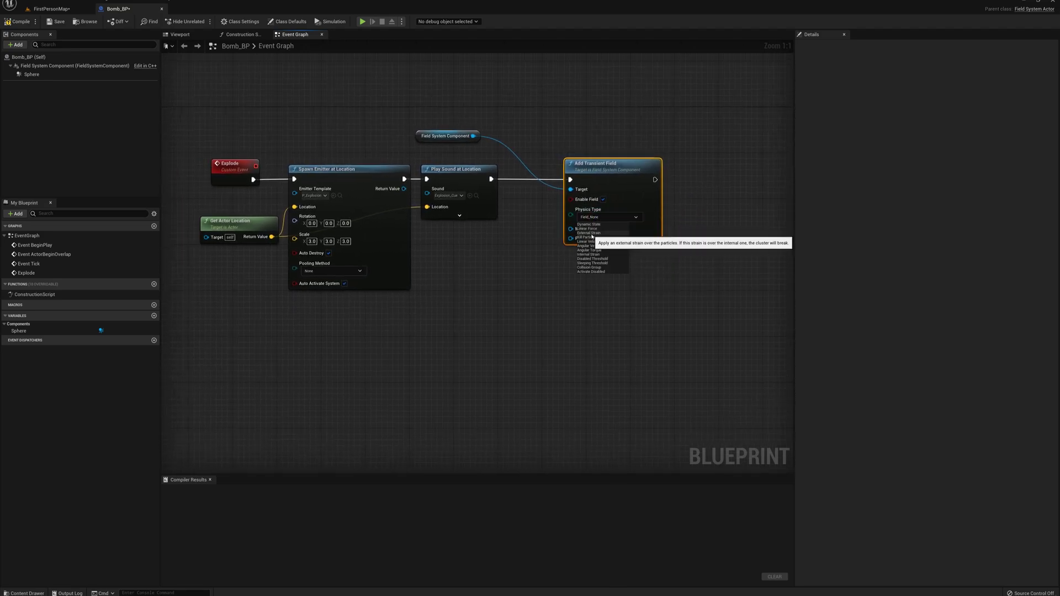
{"action": "left_click", "coordinate": [590, 232]}
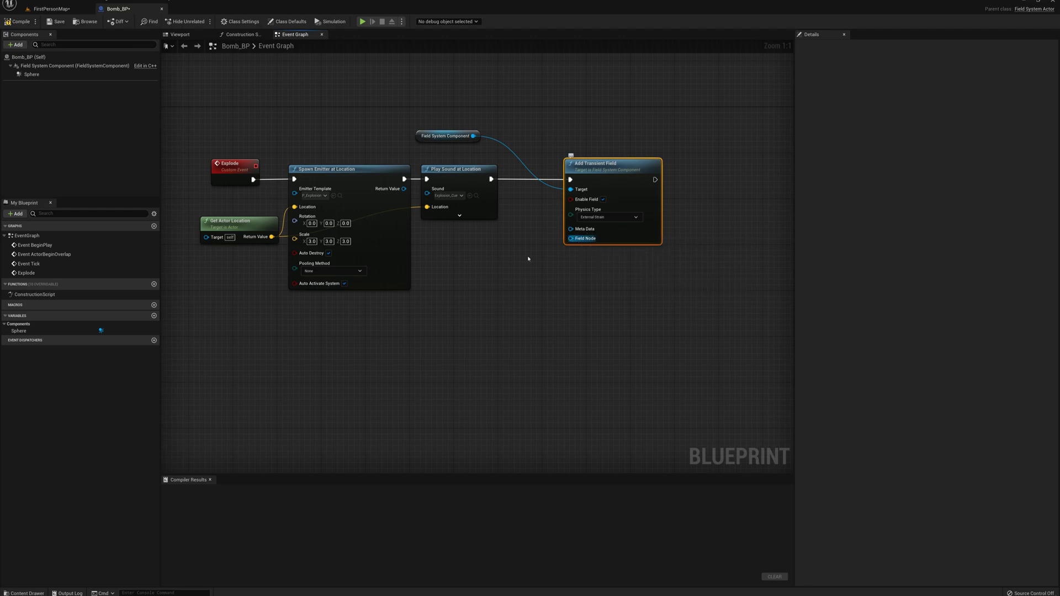
- Add a Radial Falloff component to Bomb_BP, keeping the name RadialFalloff
{"action": "right_click_drag", "start_coordinate": [460, 330], "coordinate": [512, 347]}
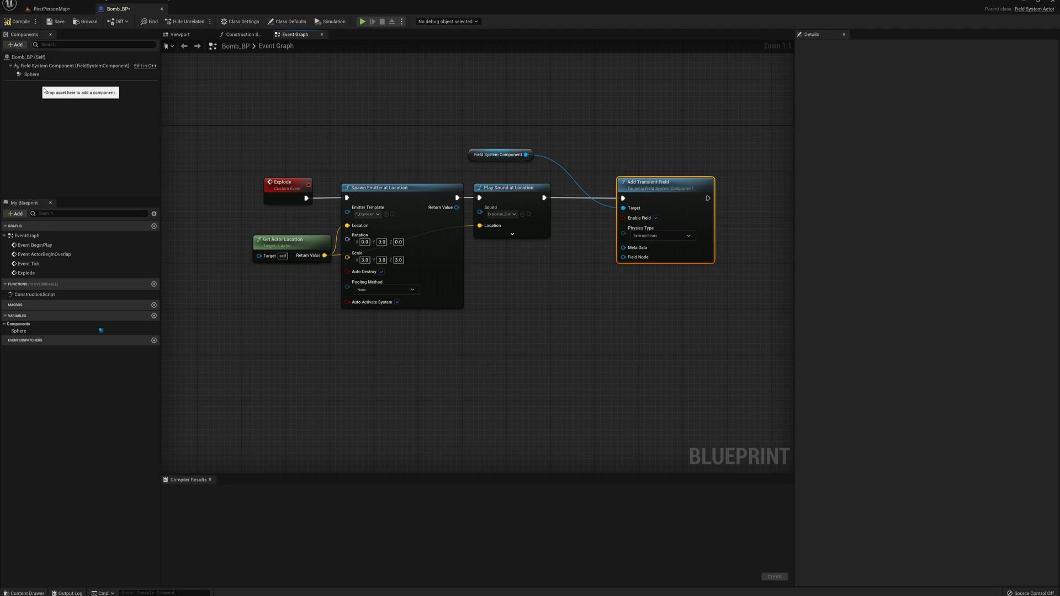
{"action": "left_click", "coordinate": [15, 44]}
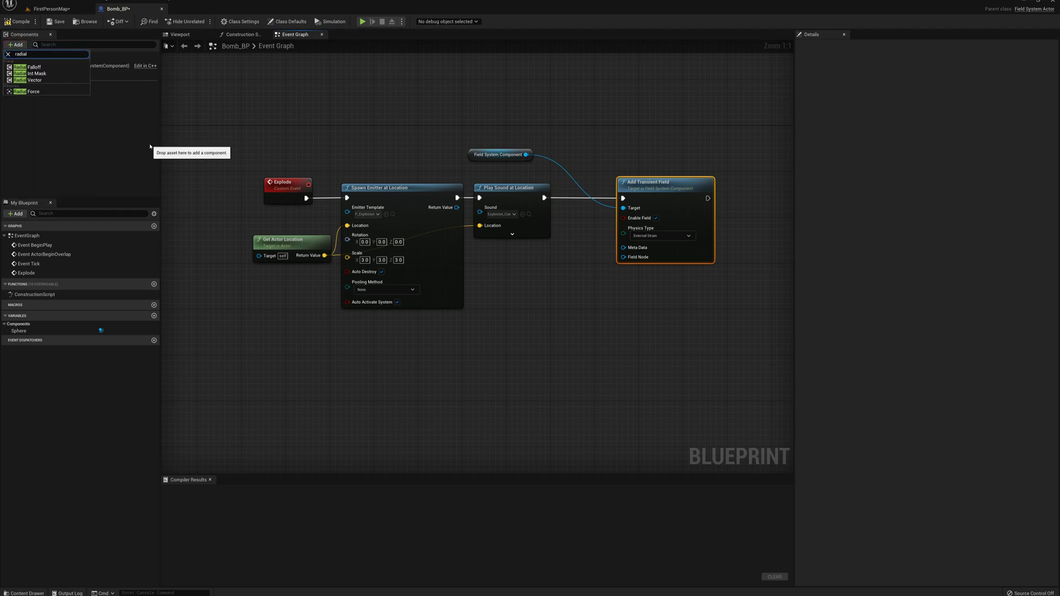
{"action": "left_click", "coordinate": [33, 67]}
{"action": "key", "text": "Return"}
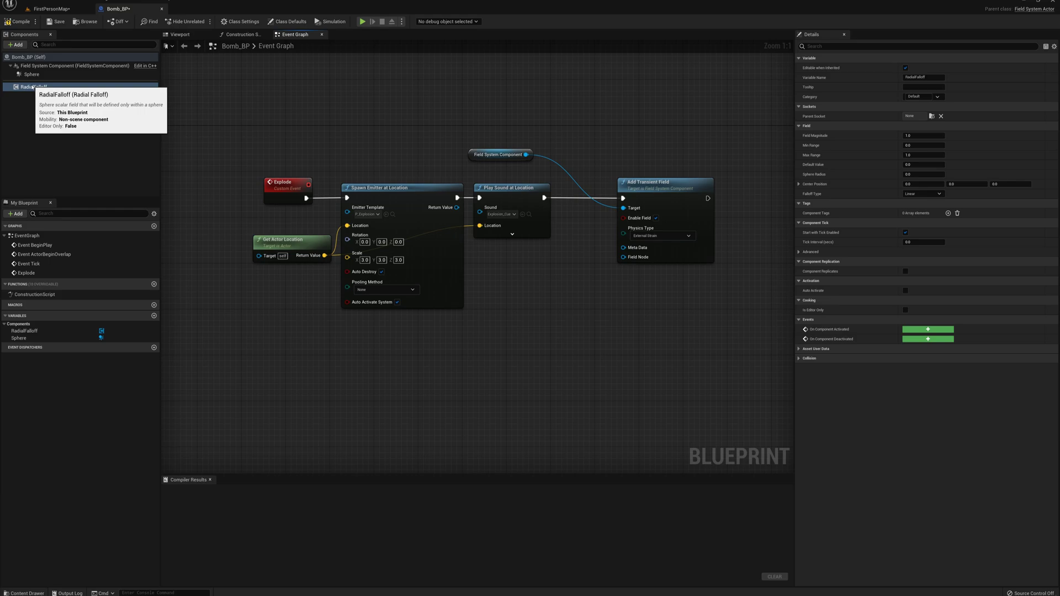
- Place a Radial Falloff reference below the event chain and connect it to a new Set Radial Falloff node
{"action": "left_click_drag", "start_coordinate": [33, 86], "coordinate": [423, 332]}
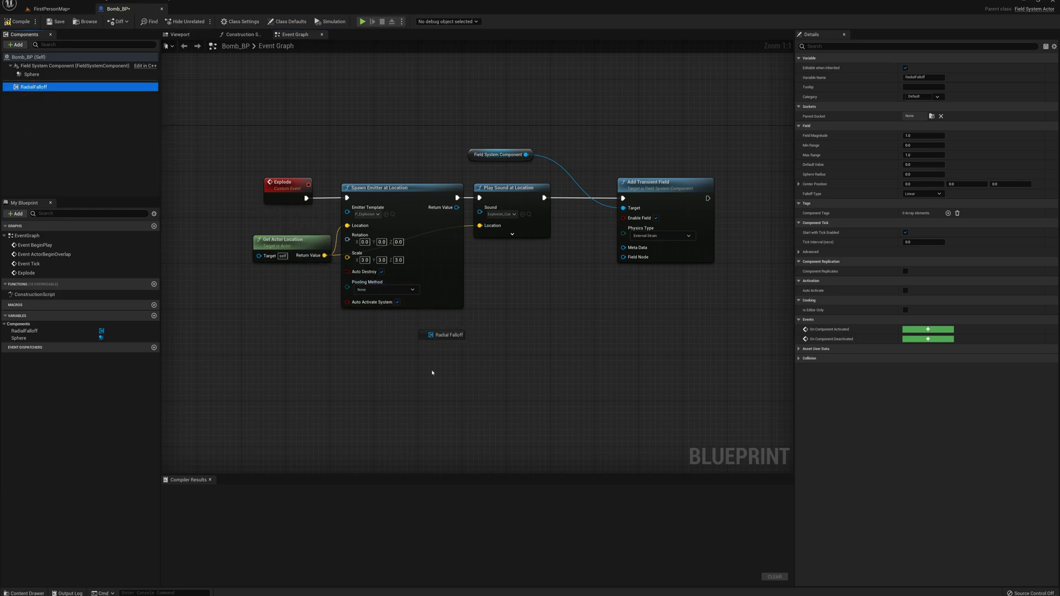
{"action": "left_click_drag", "start_coordinate": [436, 374], "coordinate": [503, 366]}
{"action": "type", "text": "set radia"}
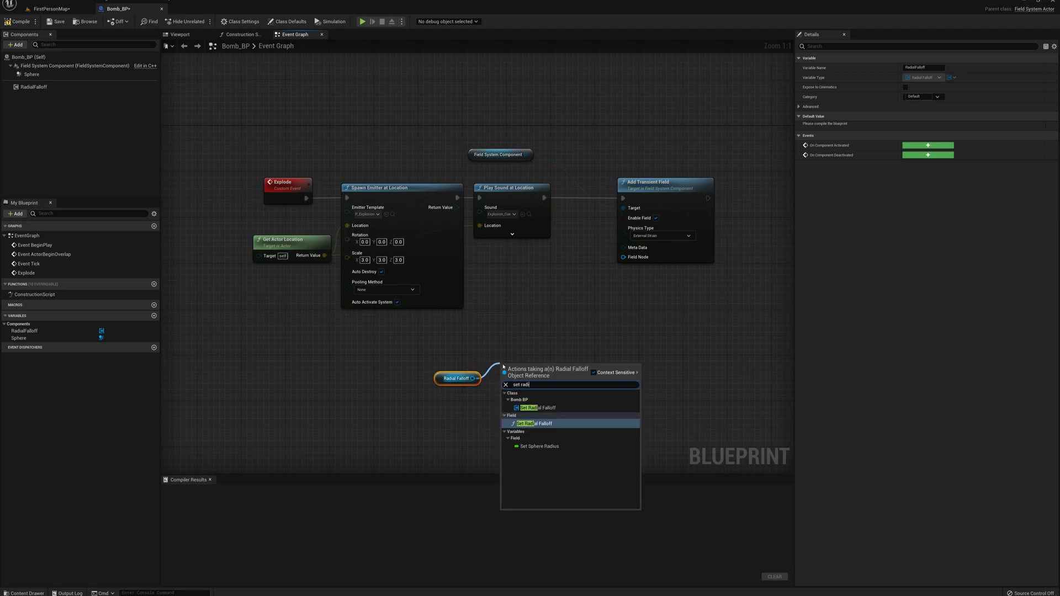
{"action": "left_click", "coordinate": [528, 423]}
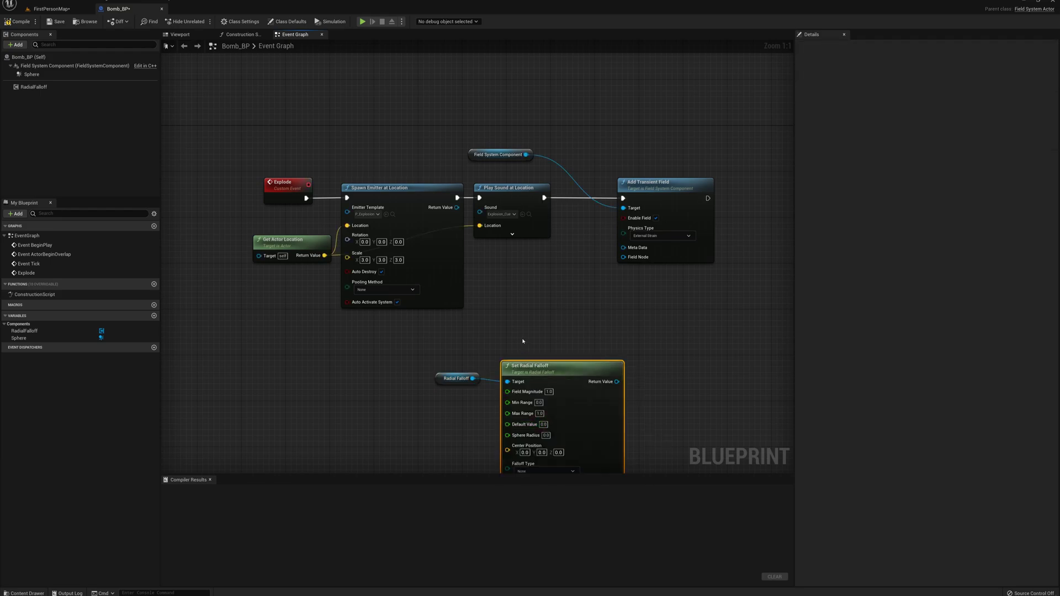
{"action": "right_click_drag", "start_coordinate": [522, 341], "coordinate": [518, 258]}
{"action": "left_click_drag", "start_coordinate": [527, 291], "coordinate": [516, 285]}
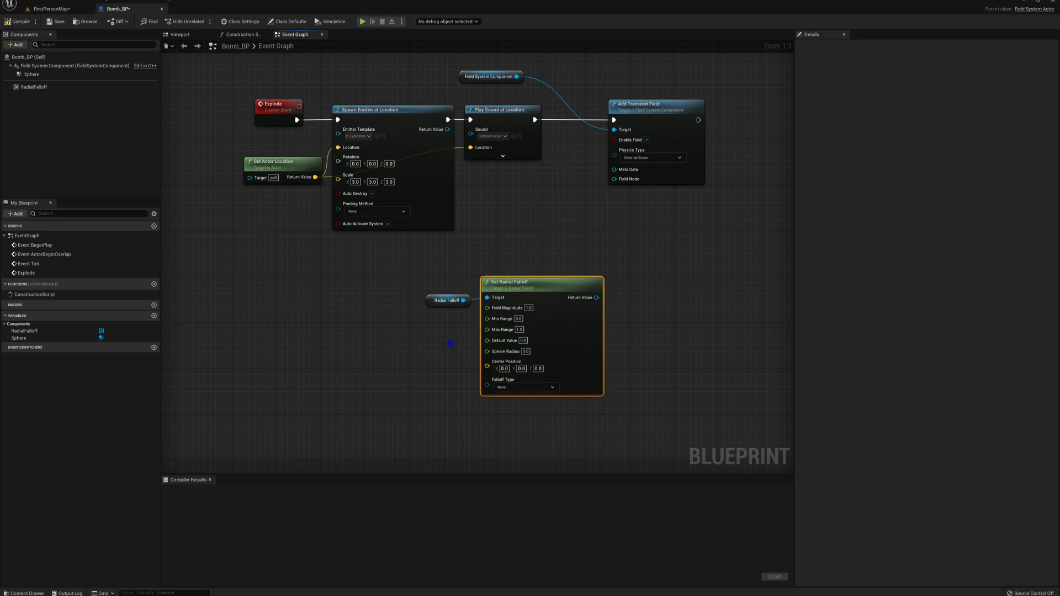
- Place a Sphere component reference and feed its Get Scaled Sphere Radius into the Set Radial Falloff node's Sphere Radius
{"action": "right_click_drag", "start_coordinate": [451, 344], "coordinate": [500, 314]}
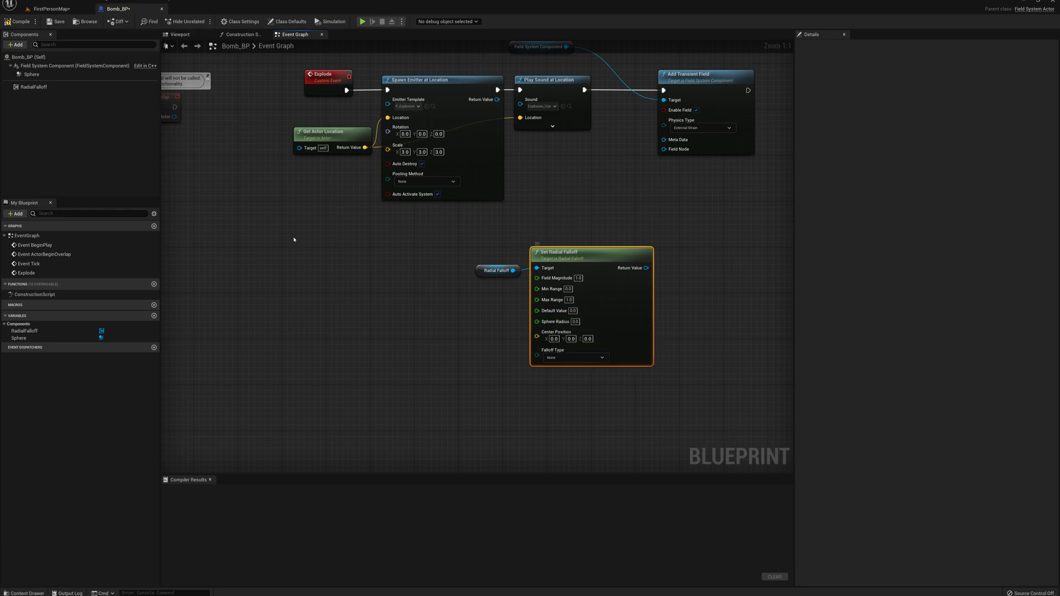
{"action": "left_click", "coordinate": [47, 74]}
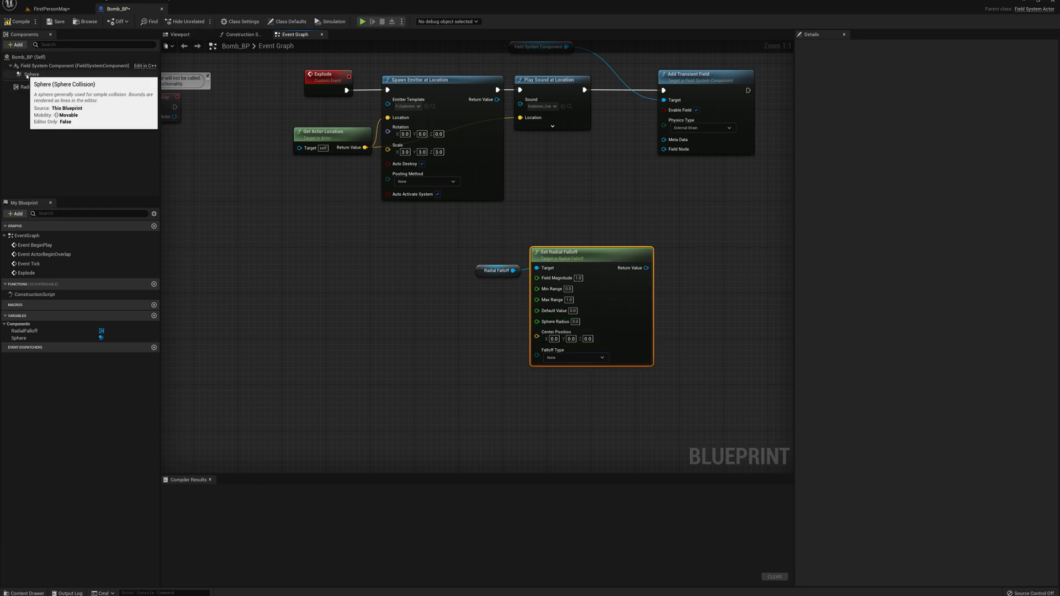
{"action": "left_click_drag", "start_coordinate": [48, 82], "coordinate": [454, 320]}
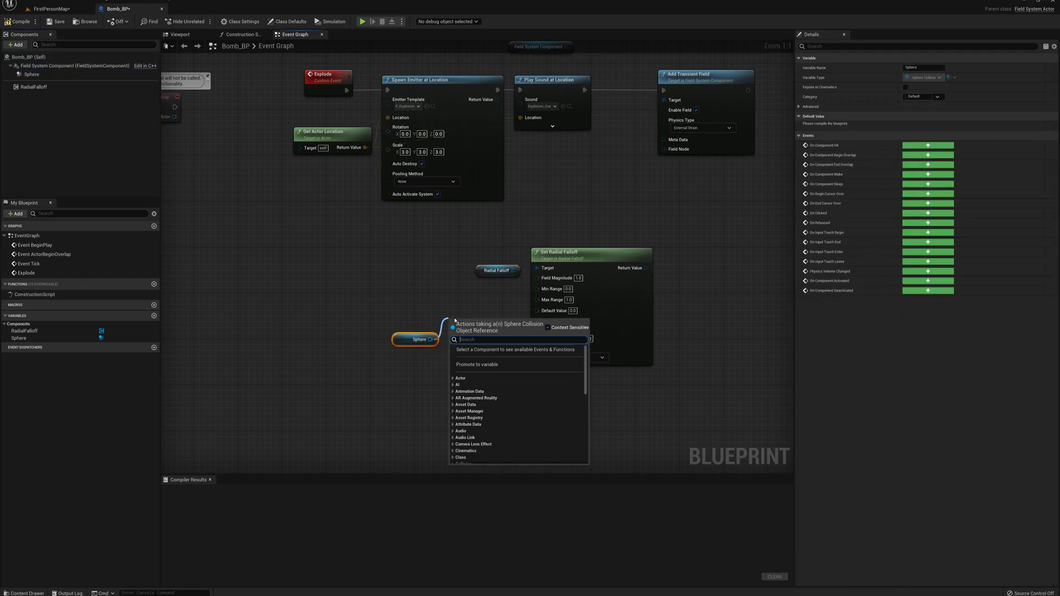
{"action": "type", "text": "scaled sph"}
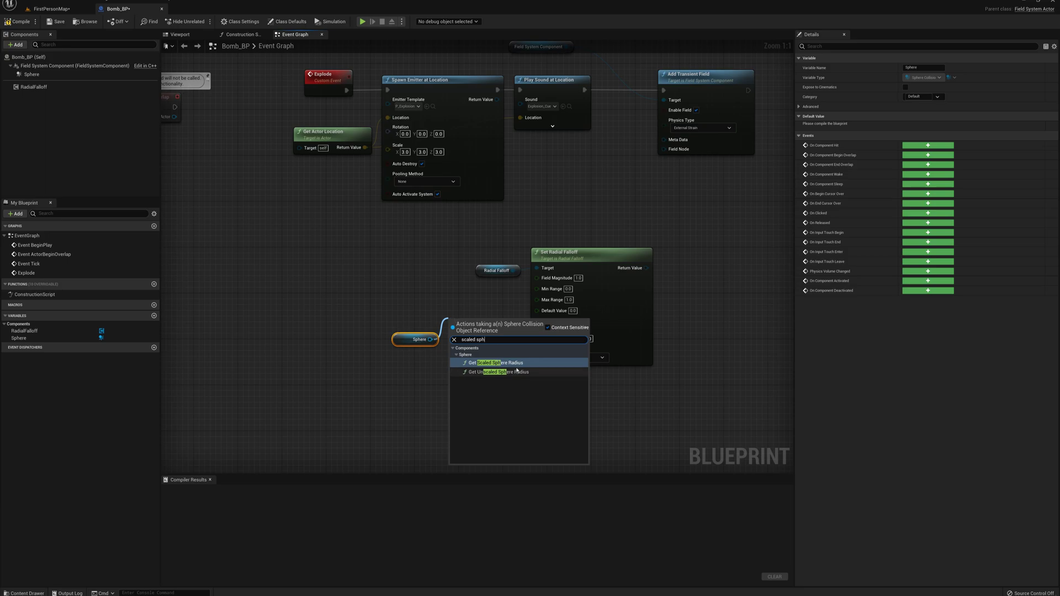
{"action": "left_click", "coordinate": [516, 363]}
{"action": "left_click_drag", "start_coordinate": [516, 329], "coordinate": [537, 322]}
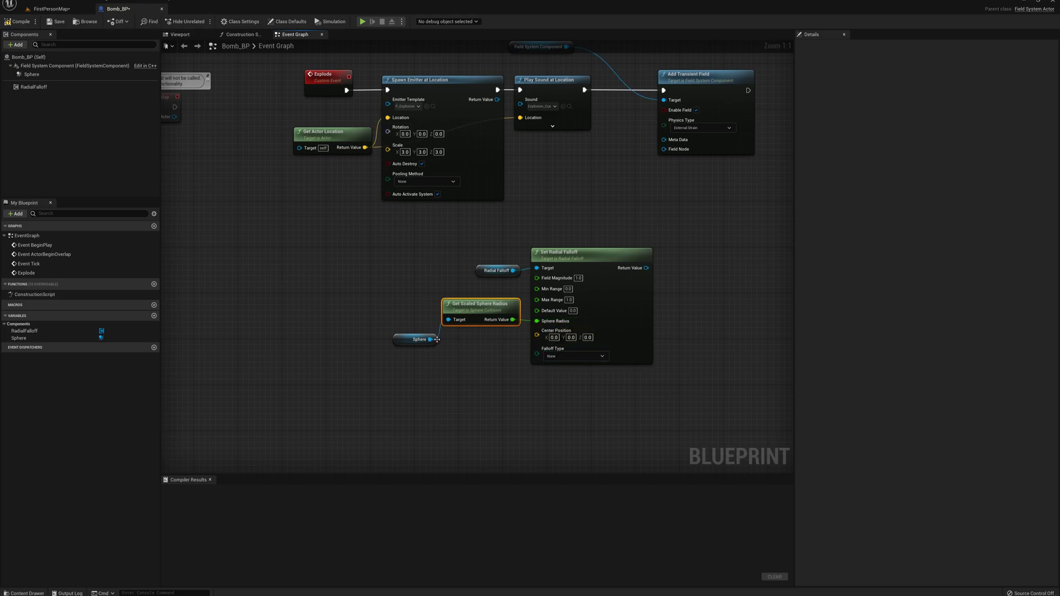
- Get the Sphere's world location and connect it to the Set Radial Falloff node's Center Position
{"action": "left_click_drag", "start_coordinate": [430, 339], "coordinate": [448, 352]}
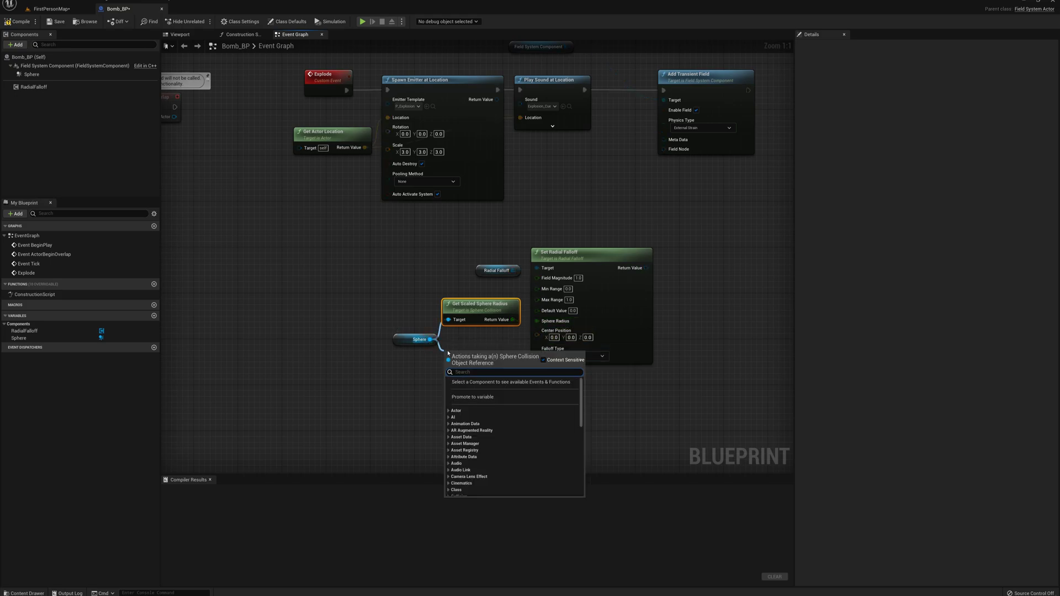
{"action": "type", "text": "world location"}
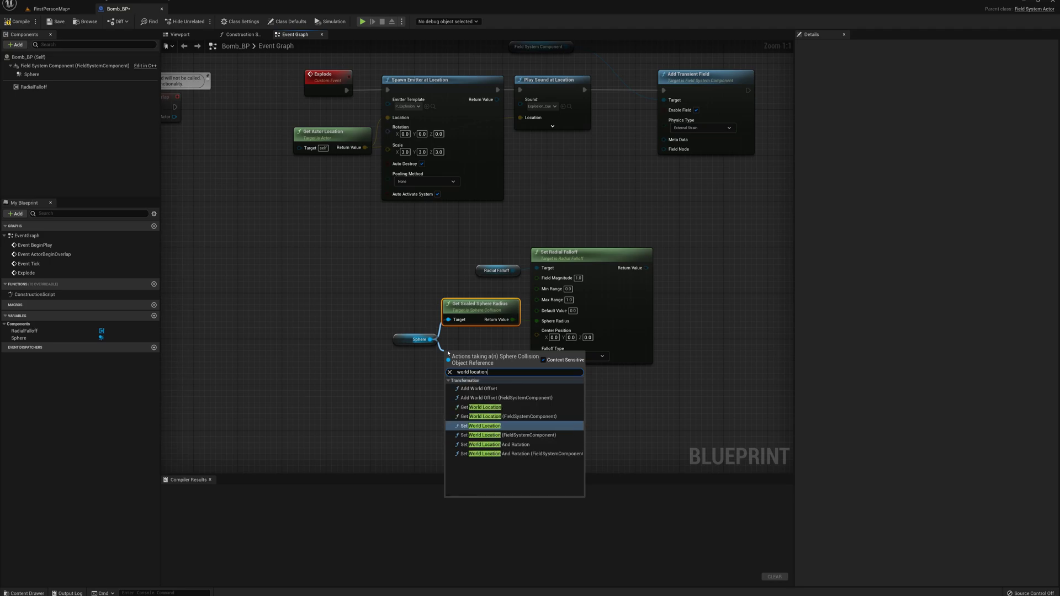
{"action": "left_click", "coordinate": [484, 407]}
{"action": "left_click_drag", "start_coordinate": [485, 357], "coordinate": [536, 334]}
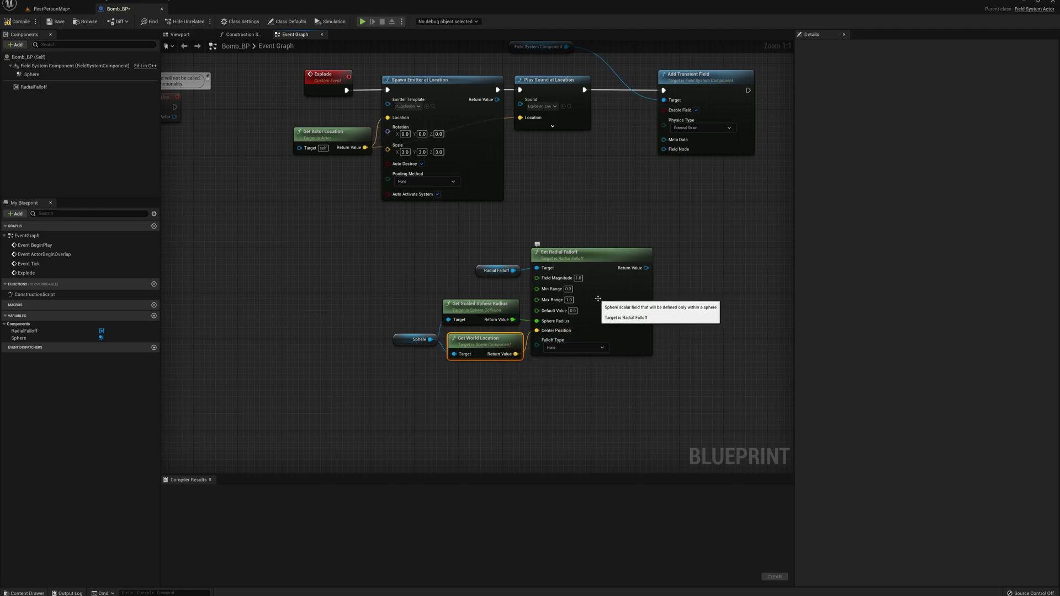
{"action": "key", "text": "Home"}
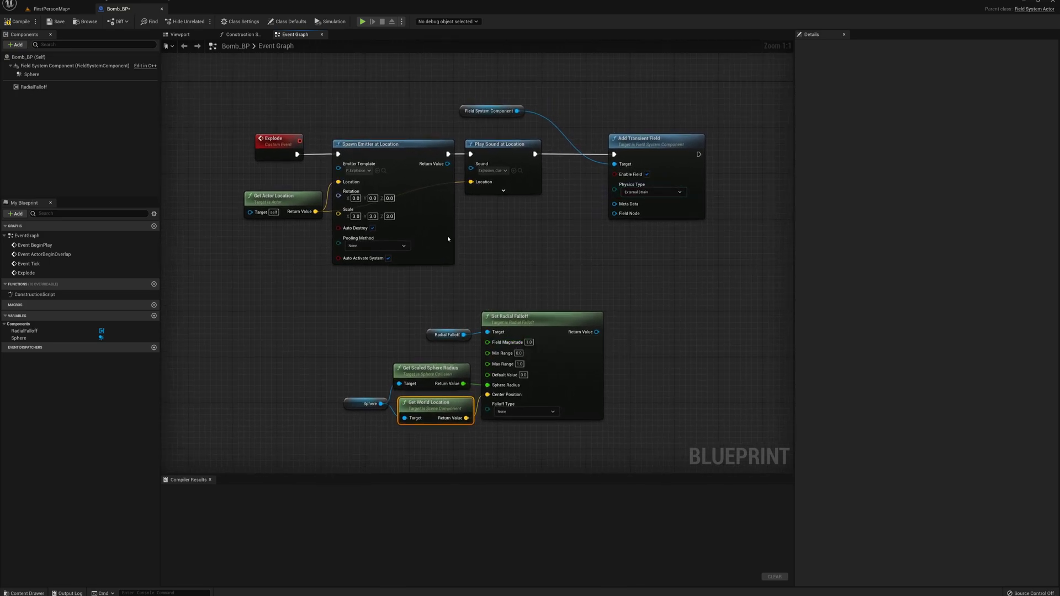
- Select the fractured block's geometry collection in the level, clear the details filter, and show its Clustering settings
{"action": "left_click", "coordinate": [53, 9]}
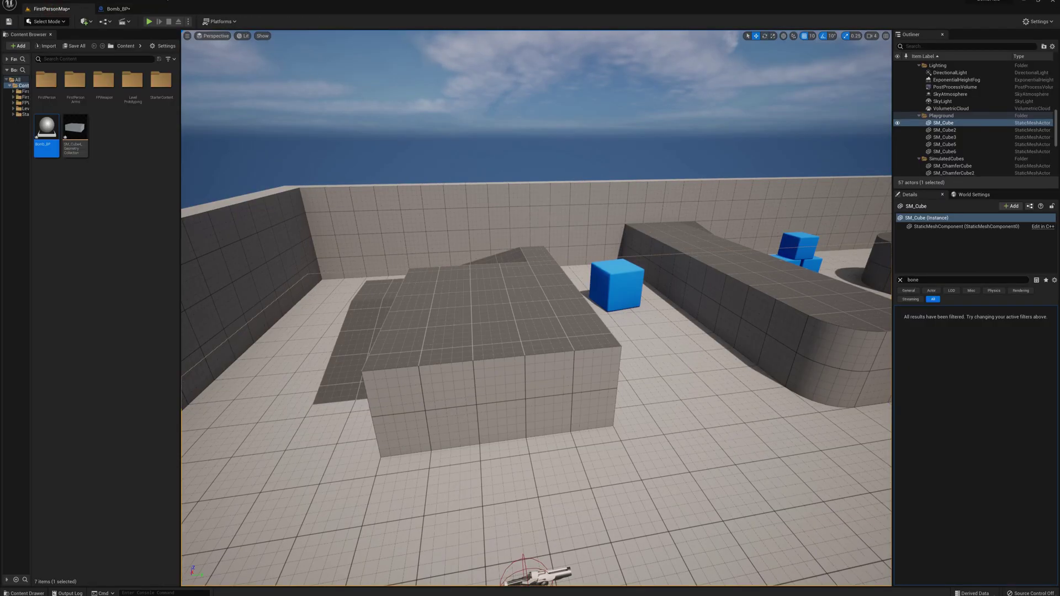
{"action": "left_click", "coordinate": [530, 345]}
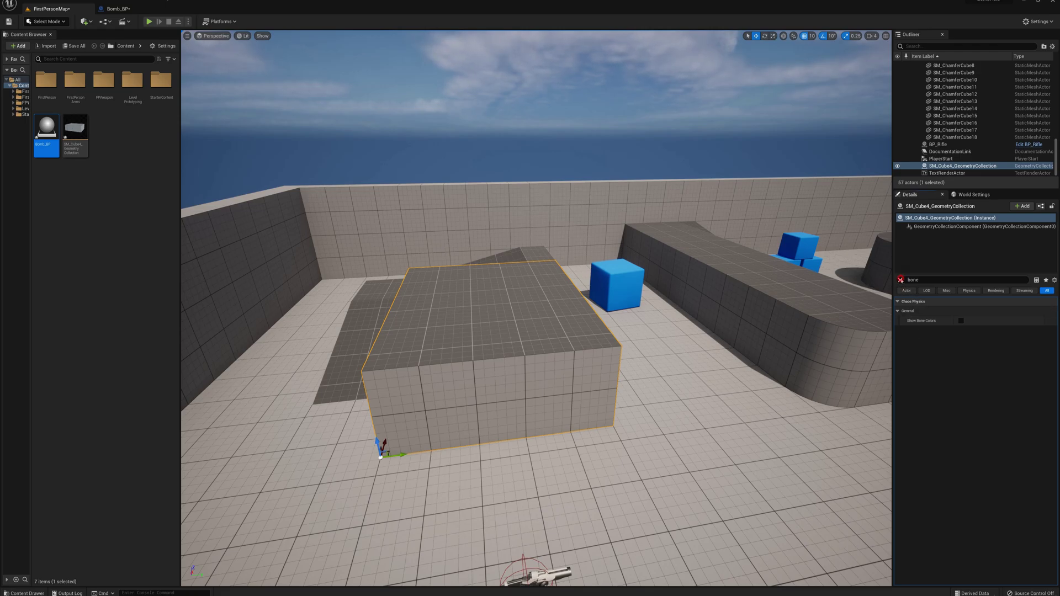
{"action": "left_click", "coordinate": [901, 279]}
{"action": "scroll", "coordinate": [922, 350], "scroll_direction": "down", "scroll_amount": 3}
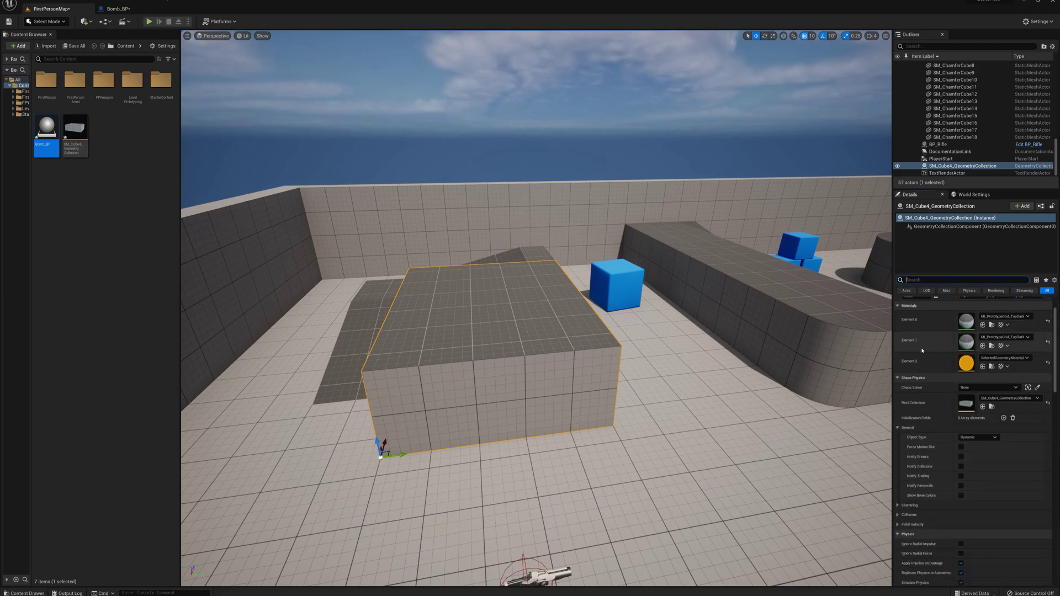
{"action": "scroll", "coordinate": [911, 405], "scroll_direction": "down", "scroll_amount": 2}
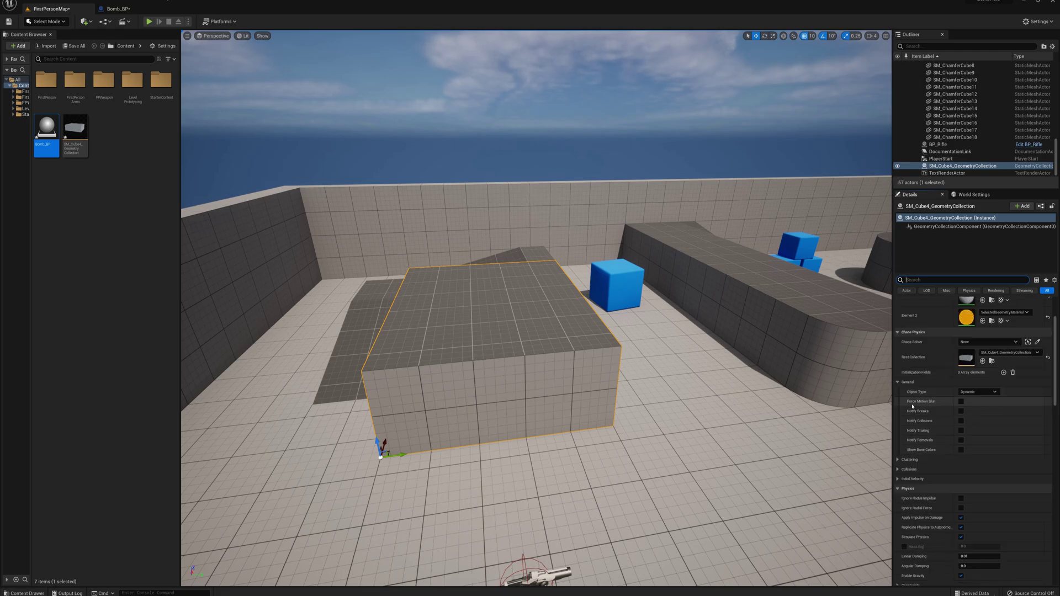
{"action": "scroll", "coordinate": [911, 405], "scroll_direction": "down", "scroll_amount": 1}
{"action": "left_click", "coordinate": [898, 437]}
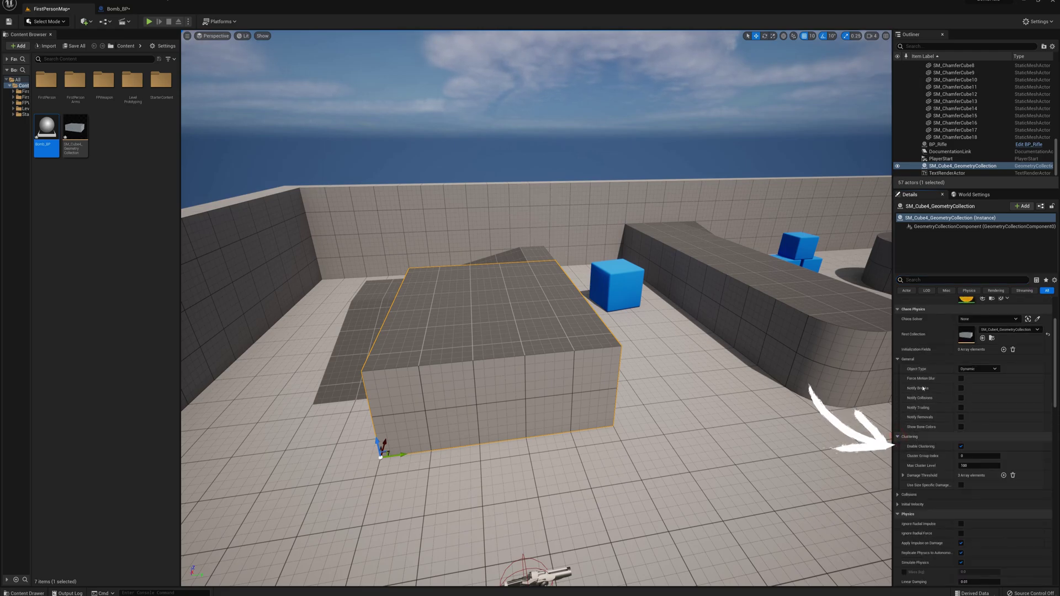
- Expand the geometry collection's Damage Threshold array and examine the strain value for each fracture level, especially Index 0
{"action": "scroll", "coordinate": [906, 441], "scroll_direction": "down", "scroll_amount": 2}
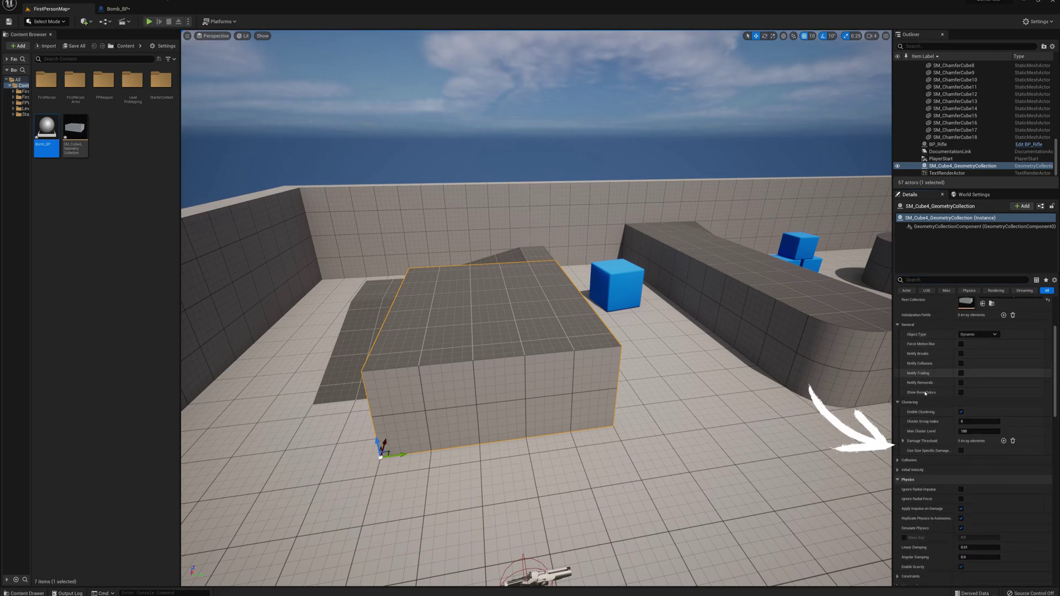
{"action": "left_click", "coordinate": [902, 441]}
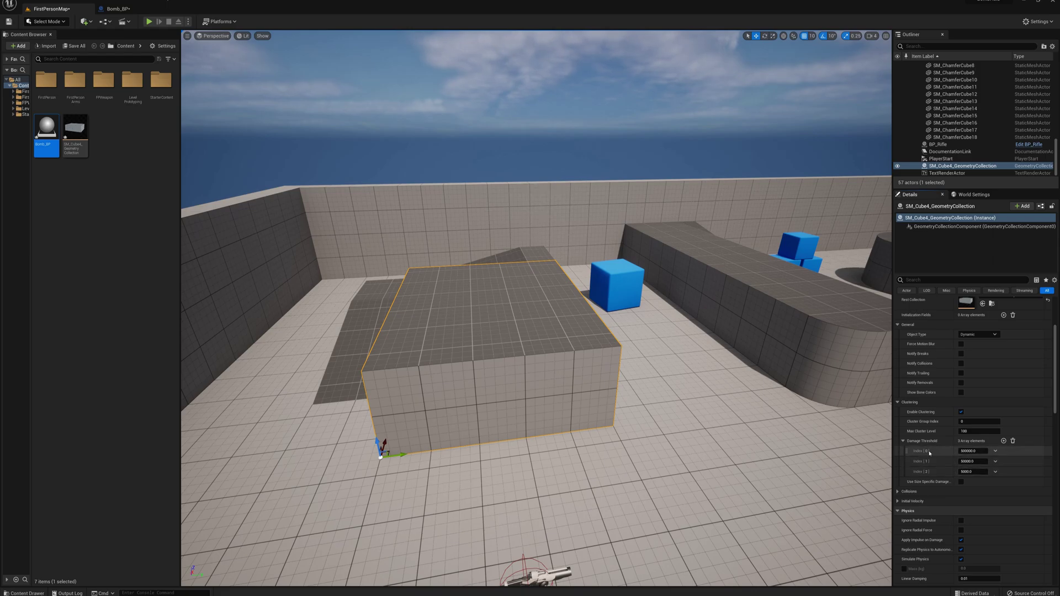
{"action": "left_click", "coordinate": [965, 451]}
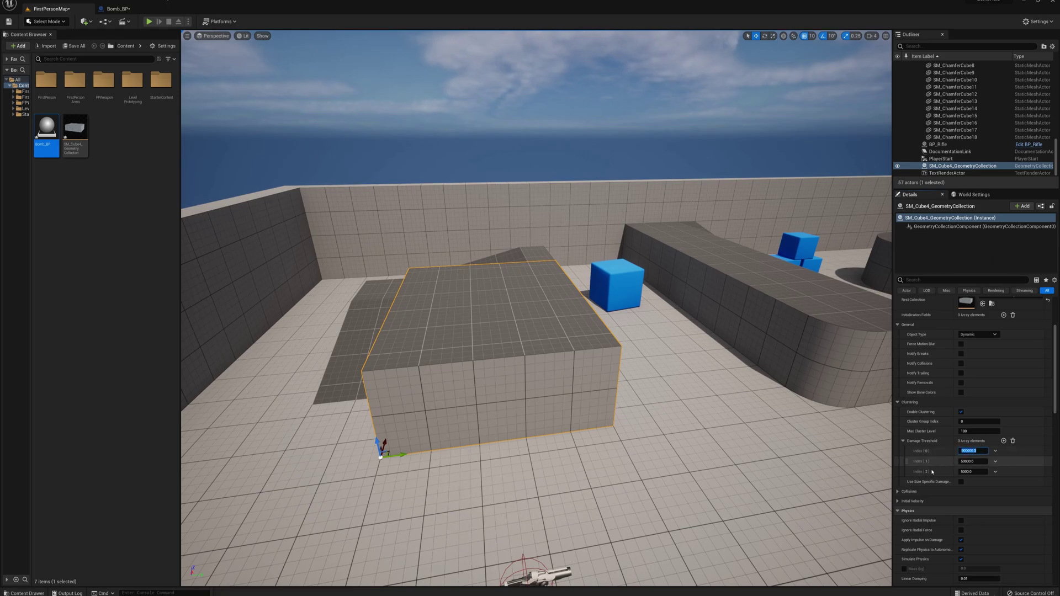
{"action": "key", "text": "Tab"}
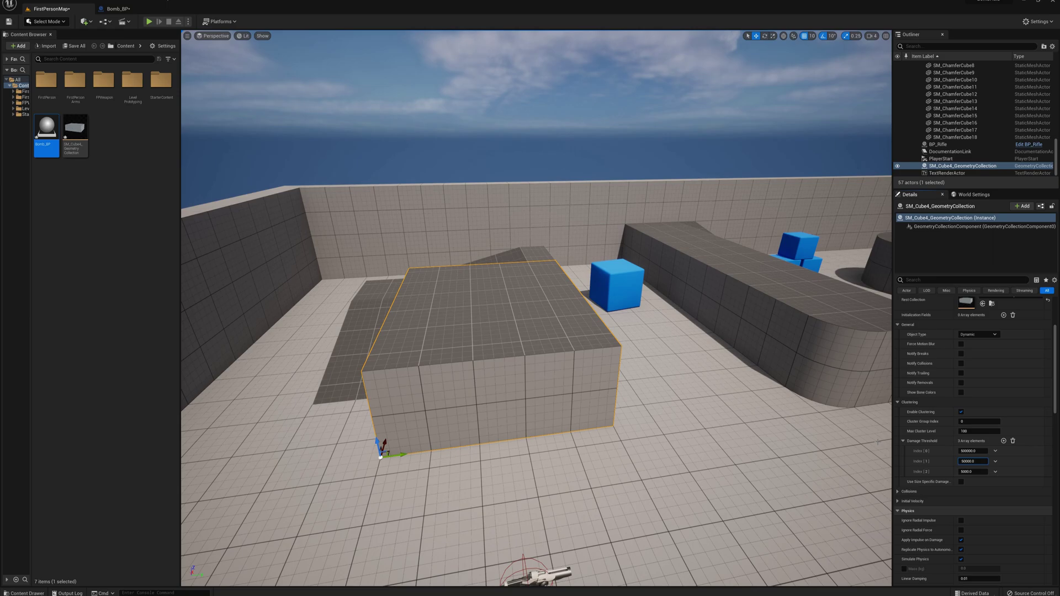
{"action": "left_click", "coordinate": [966, 451]}
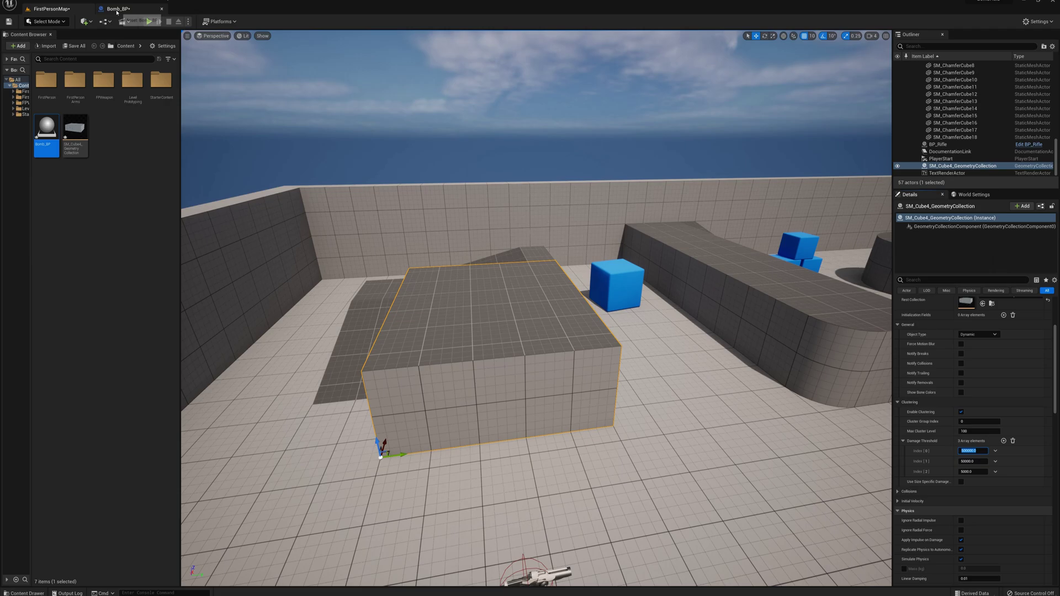
- In Bomb_BP's event graph, set the Set Radial Falloff node's Field Magnitude to 500000
{"action": "left_click", "coordinate": [117, 8]}
{"action": "left_click", "coordinate": [529, 342]}
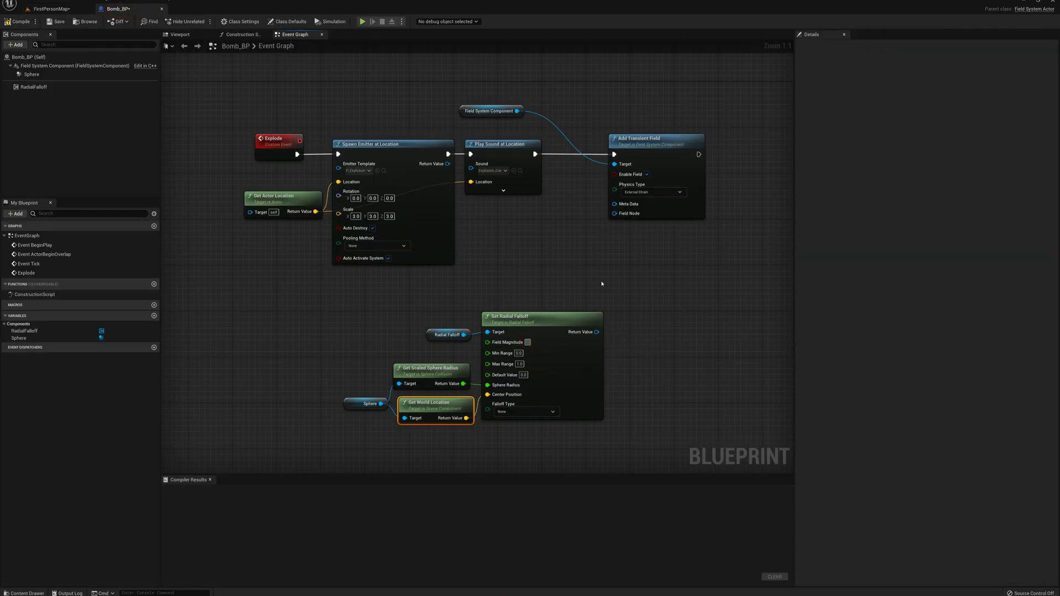
{"action": "type", "text": "500000"}
{"action": "key", "text": "Return"}
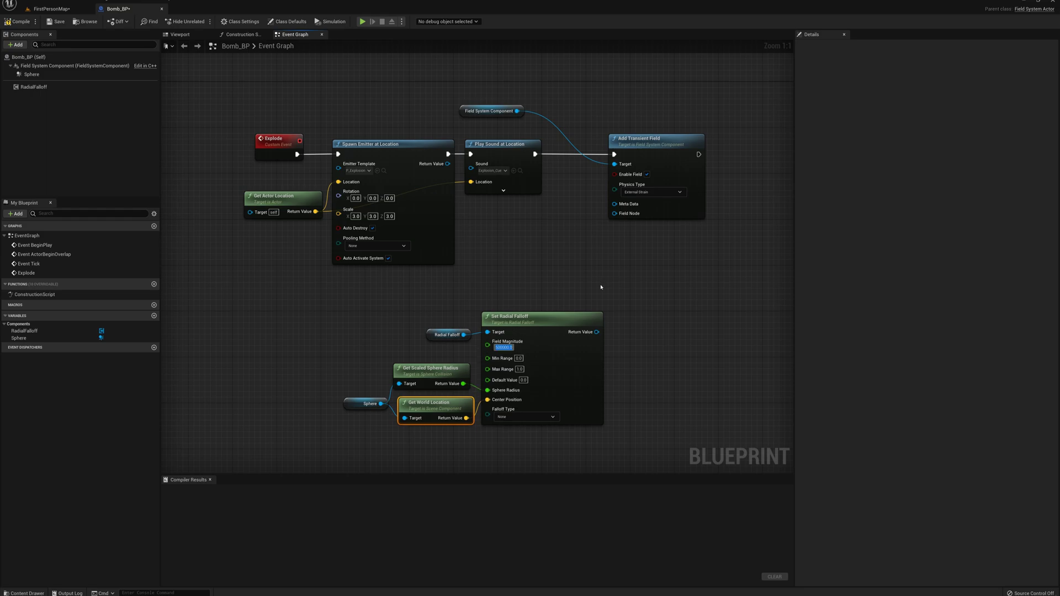
{"action": "left_click", "coordinate": [600, 276]}
- Look through the Falloff Type options on the Set Radial Falloff node, keeping None
{"action": "right_click_drag", "start_coordinate": [633, 331], "coordinate": [629, 265]}
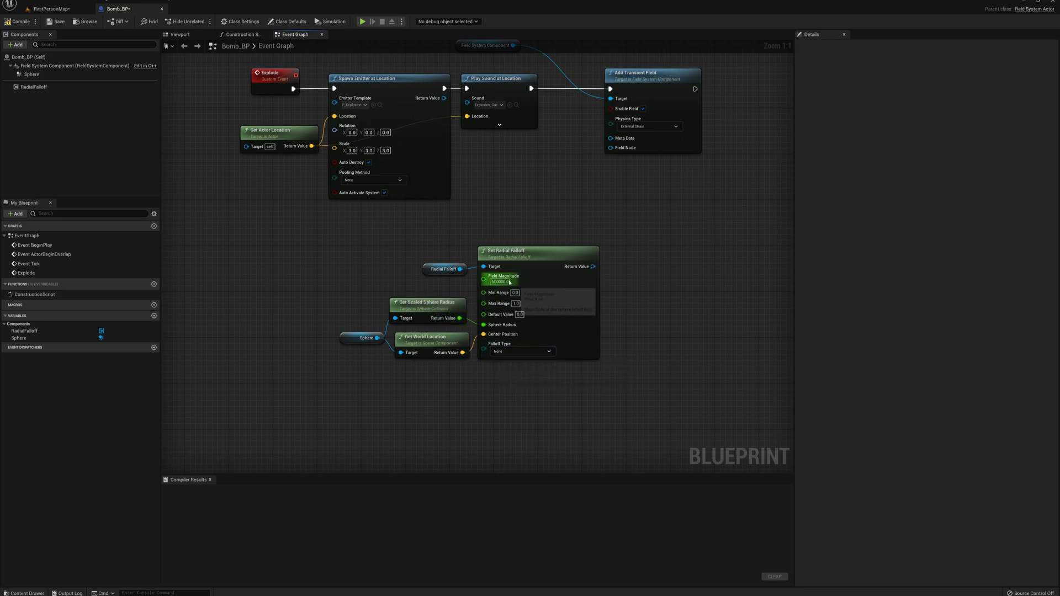
{"action": "left_click", "coordinate": [505, 351]}
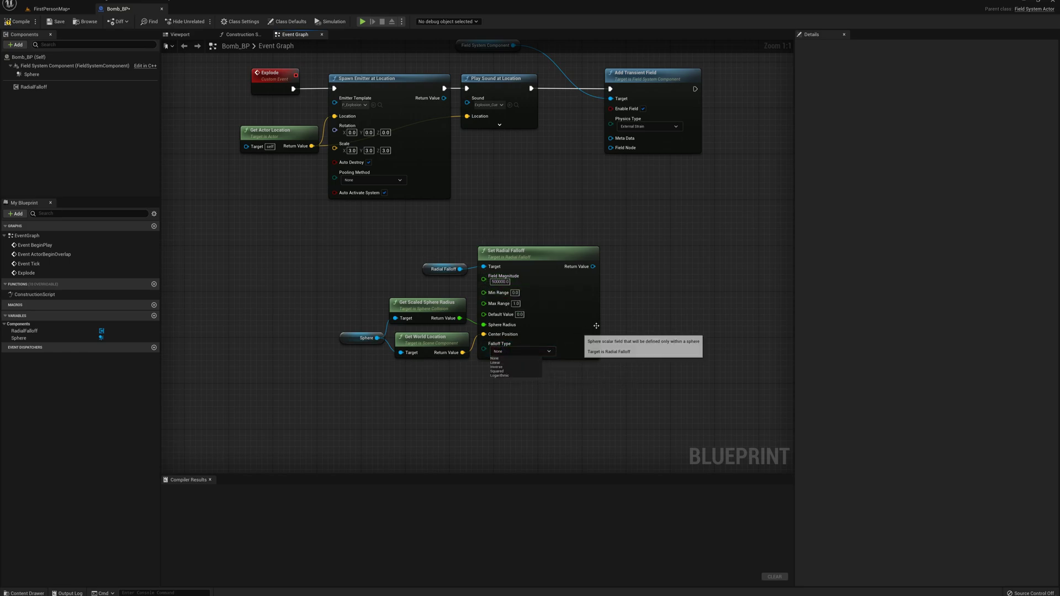
{"action": "left_click", "coordinate": [613, 295]}
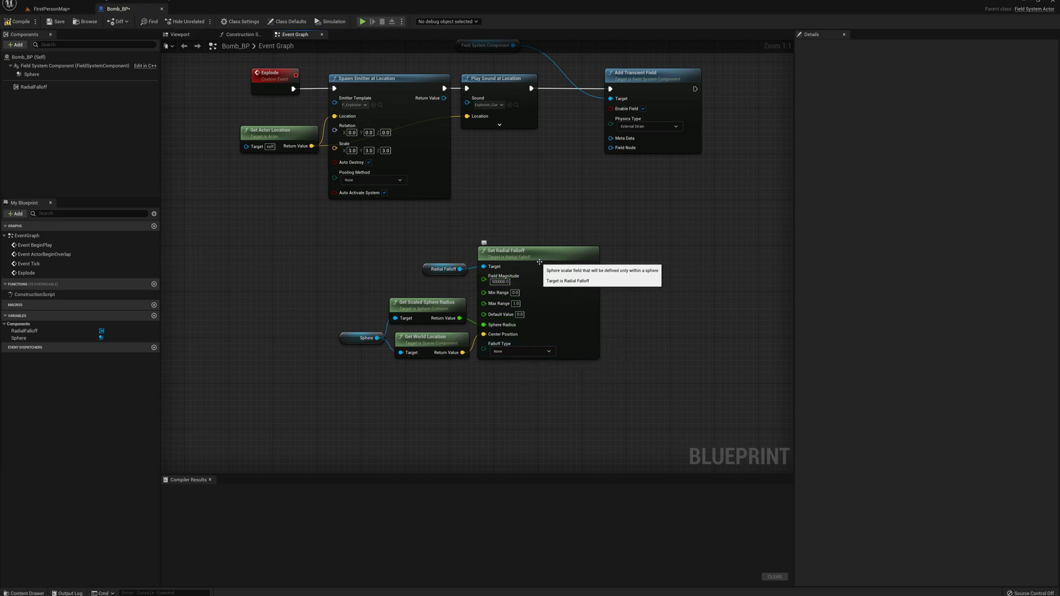
- Connect the Set Radial Falloff node's Return Value to the Field Node input of Add Transient Field
{"action": "right_click_drag", "start_coordinate": [579, 199], "coordinate": [564, 271]}
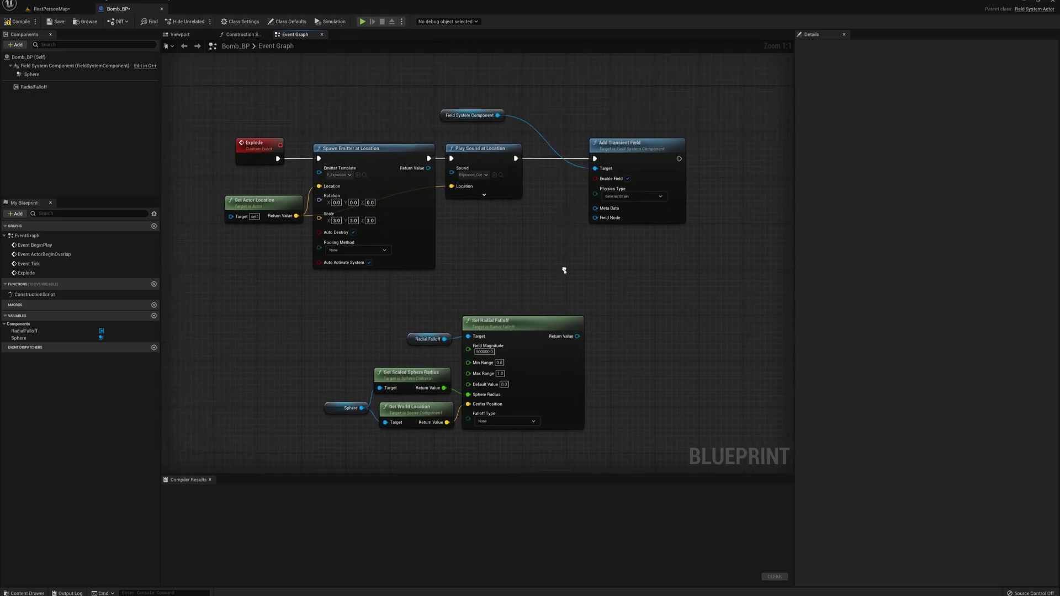
{"action": "left_click_drag", "start_coordinate": [579, 337], "coordinate": [597, 221]}
{"action": "scroll", "coordinate": [607, 262], "scroll_direction": "down", "scroll_amount": 1}
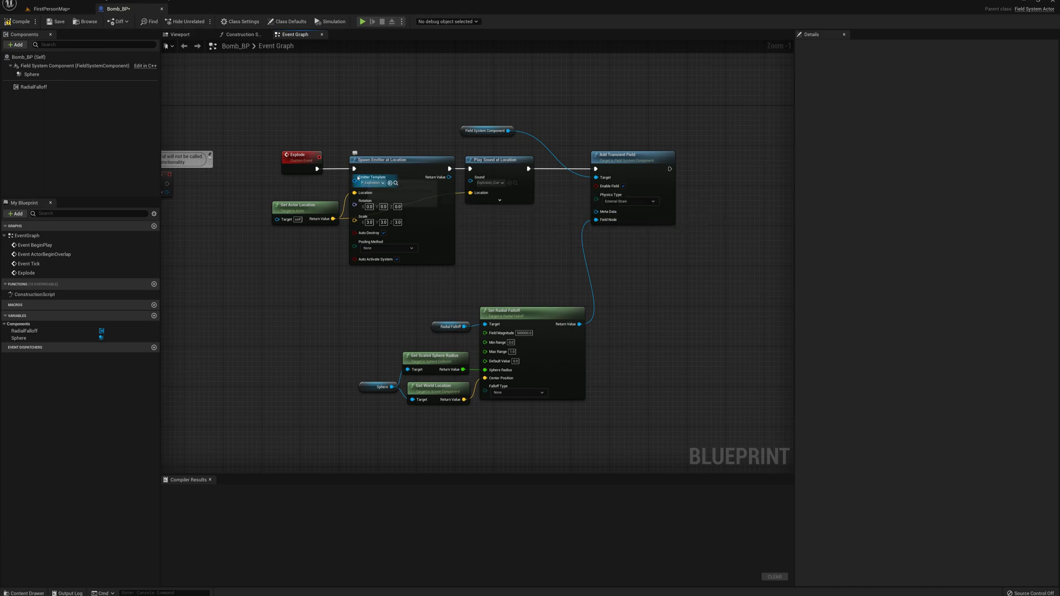
{"action": "left_click", "coordinate": [299, 156]}
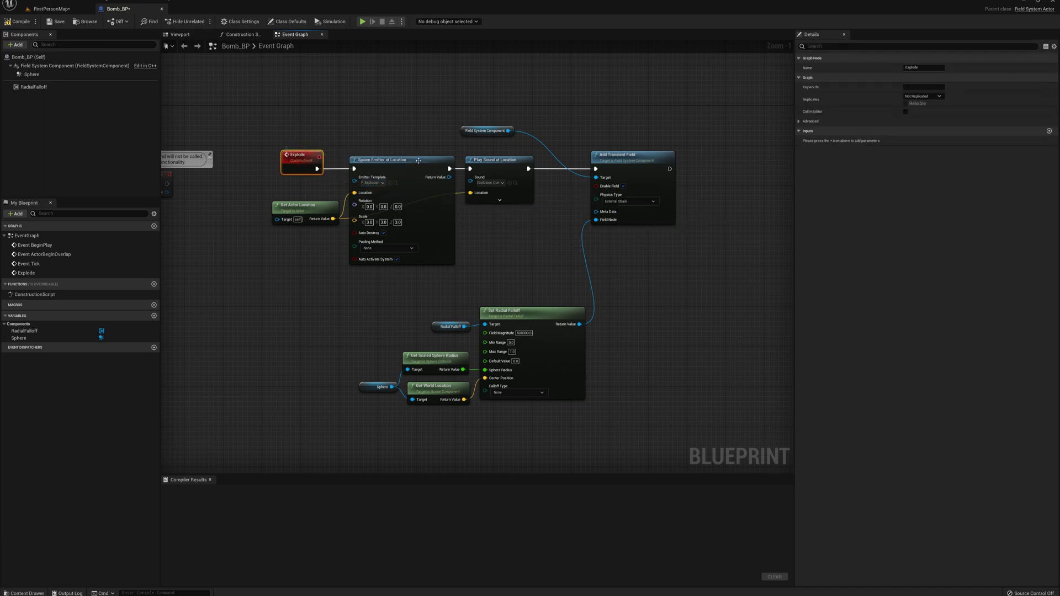
- Place a Bomb_BP instance in the FirstPersonMap level at the near corner of the fractured block
{"action": "left_click", "coordinate": [50, 9]}
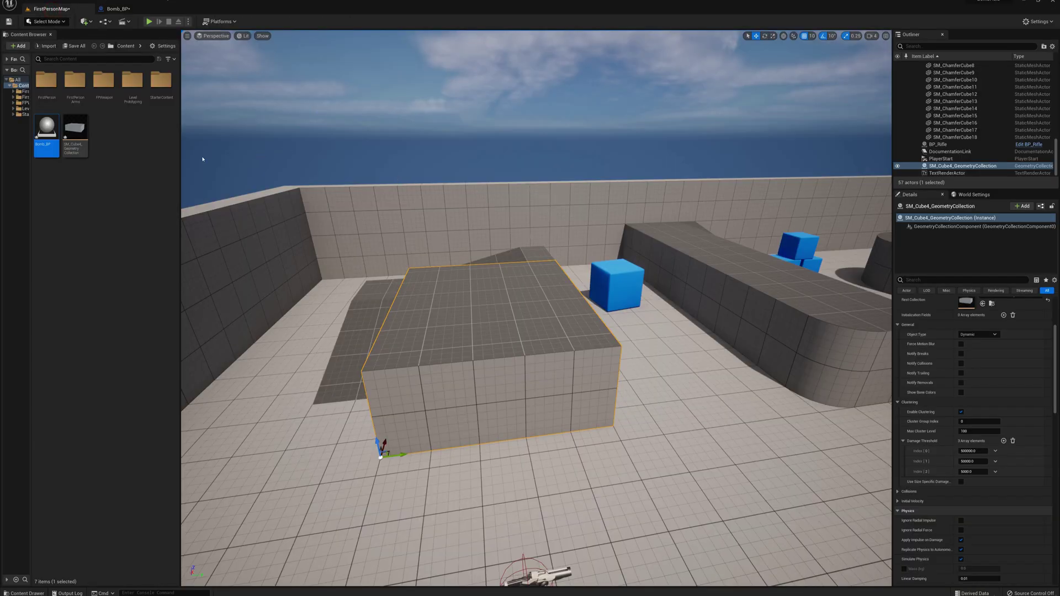
{"action": "left_click_drag", "start_coordinate": [42, 123], "coordinate": [578, 395]}
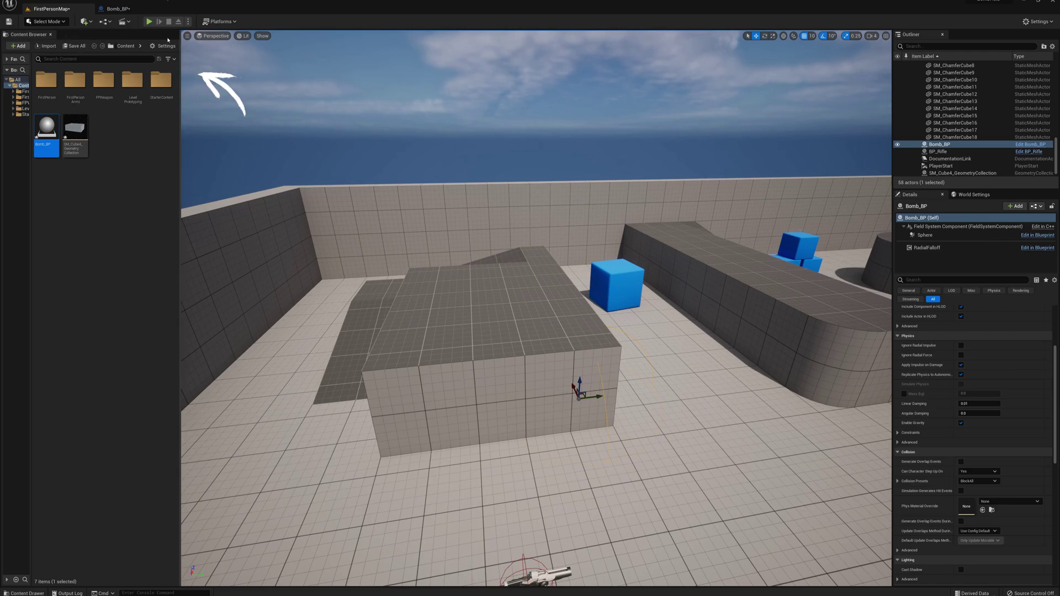
- In the Level Blueprint, add a reference to the placed Bomb_BP actor and call its Explode event from it
{"action": "left_click", "coordinate": [104, 22]}
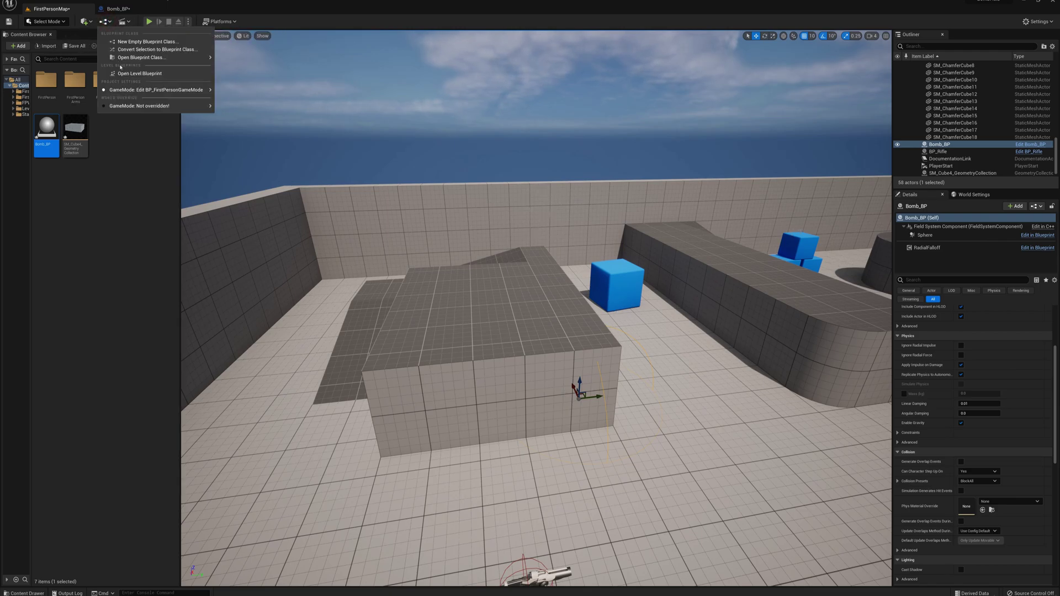
{"action": "left_click", "coordinate": [131, 75]}
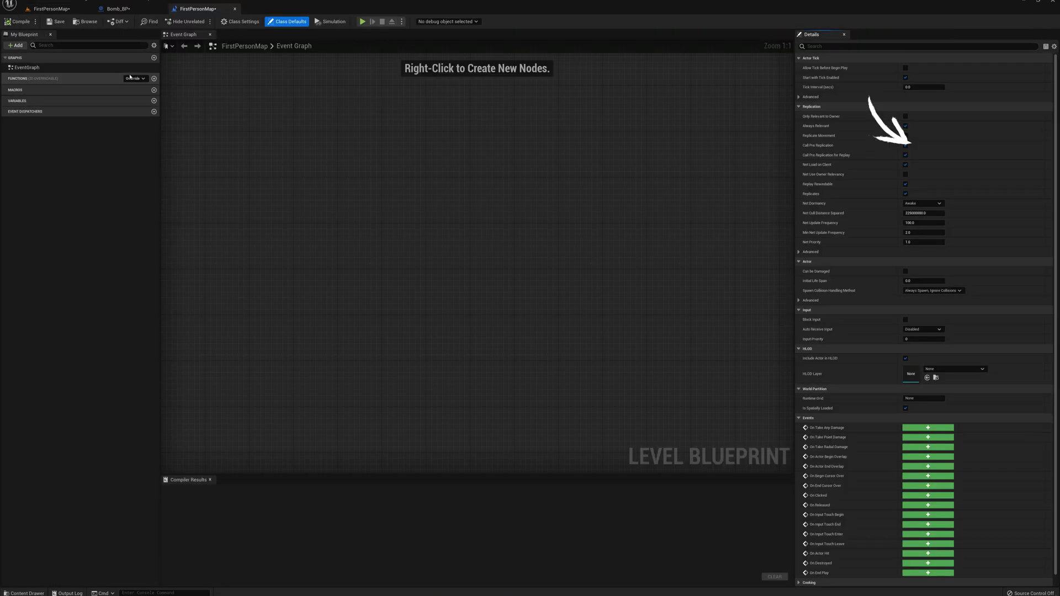
{"action": "left_click", "coordinate": [50, 9]}
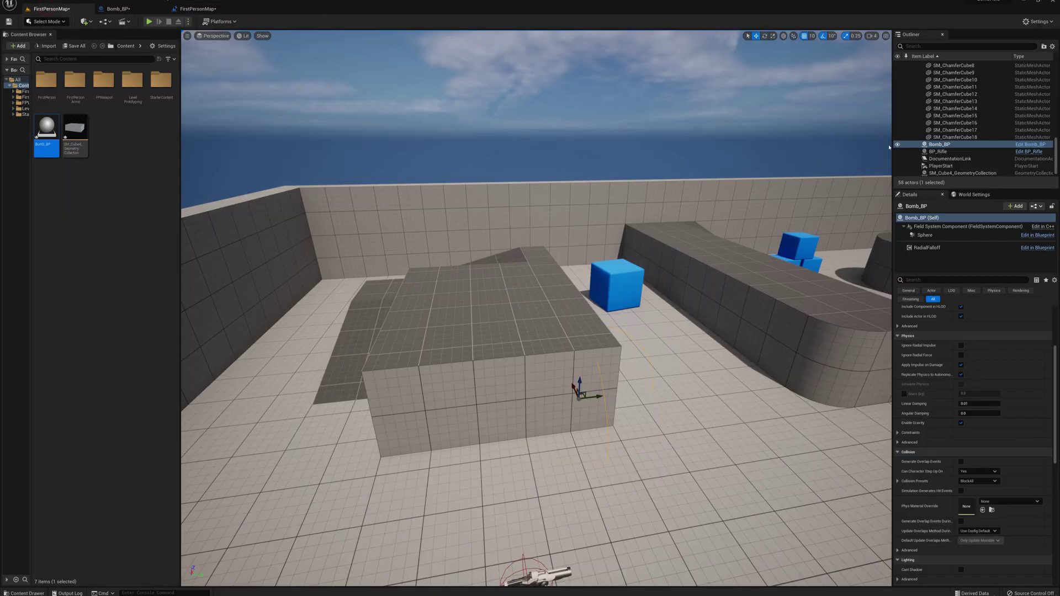
{"action": "left_click_drag", "start_coordinate": [938, 144], "coordinate": [404, 233]}
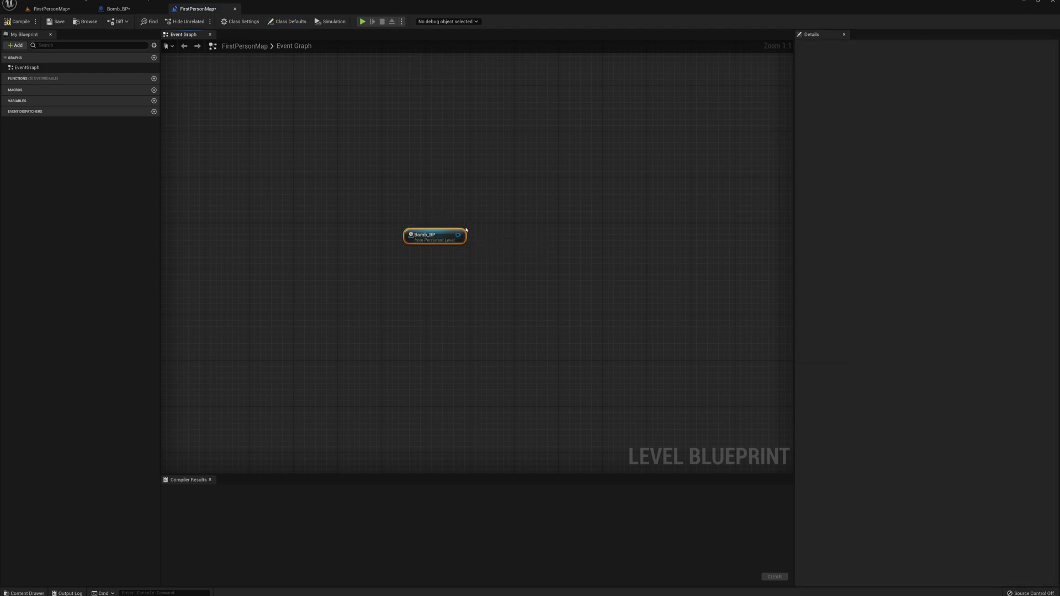
{"action": "left_click_drag", "start_coordinate": [458, 235], "coordinate": [527, 199]}
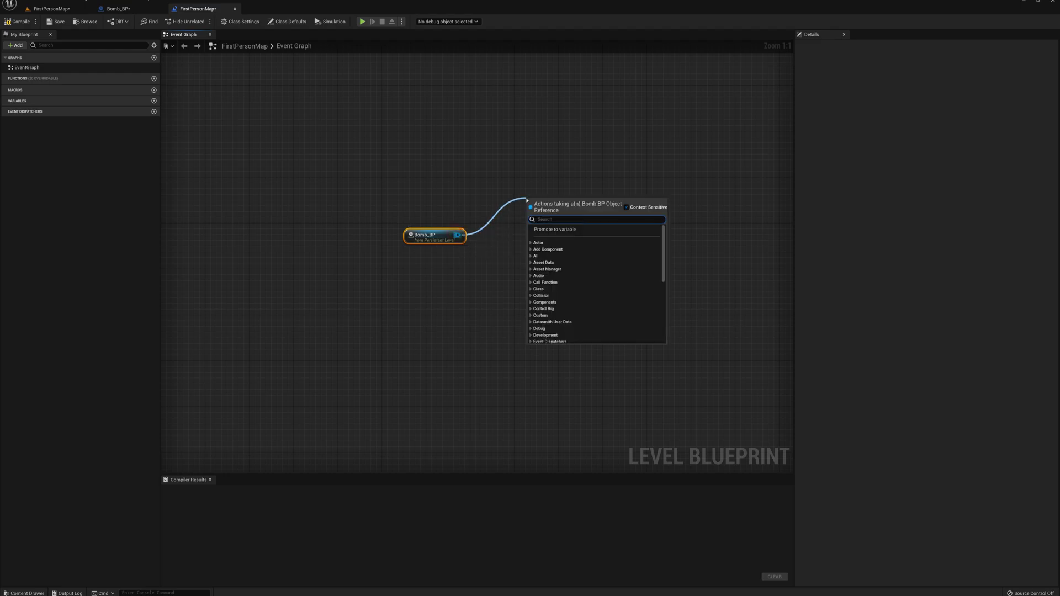
{"action": "type", "text": "explo"}
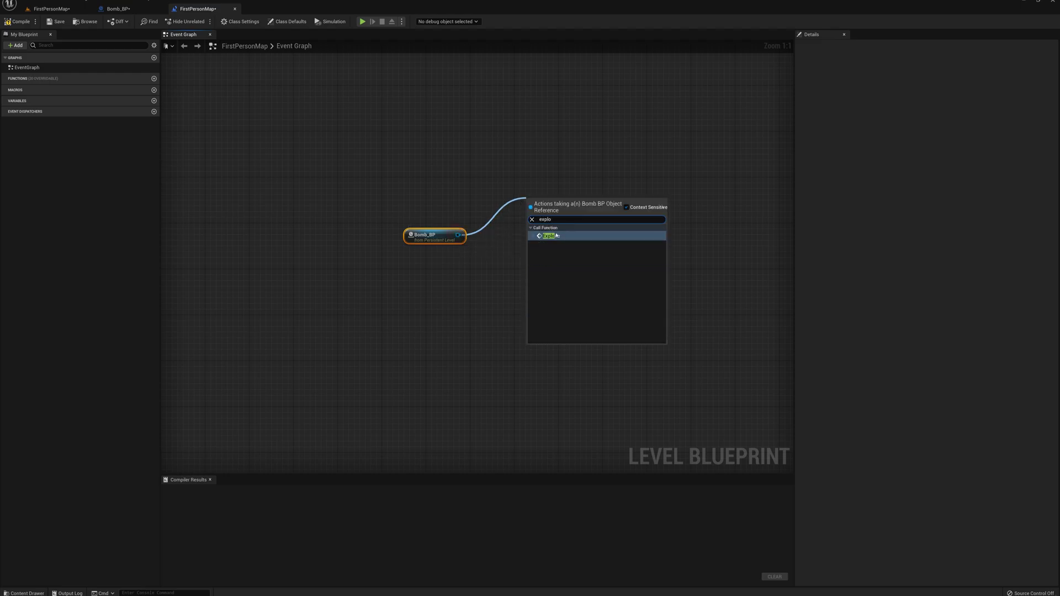
{"action": "left_click", "coordinate": [552, 236]}
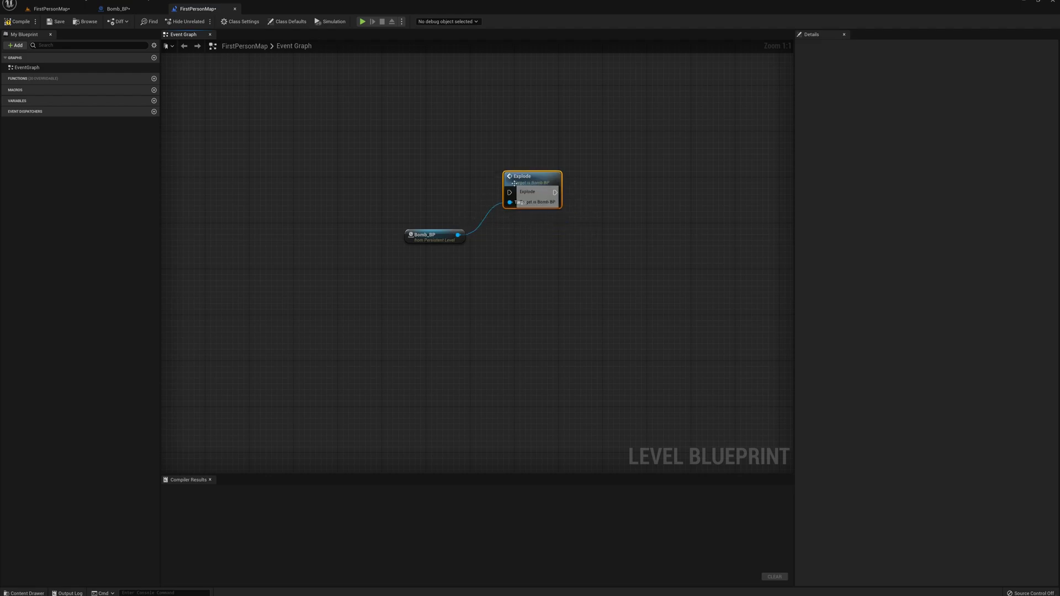
- Add an F keyboard event, connect its Pressed output to the Explode call, and compile and save the Level Blueprint
{"action": "right_click", "coordinate": [392, 175]}
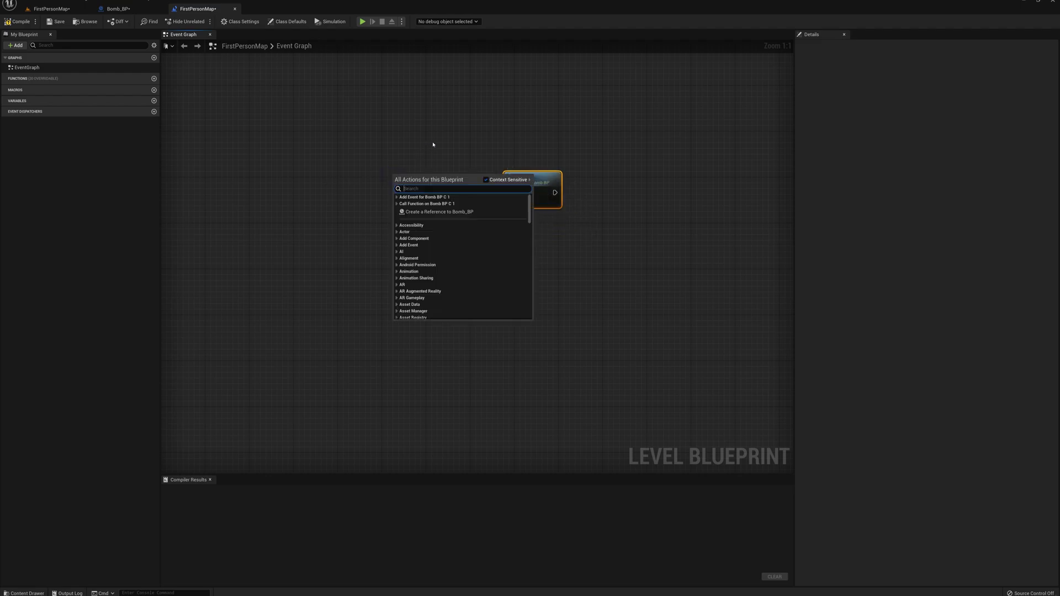
{"action": "type", "text": "f key"}
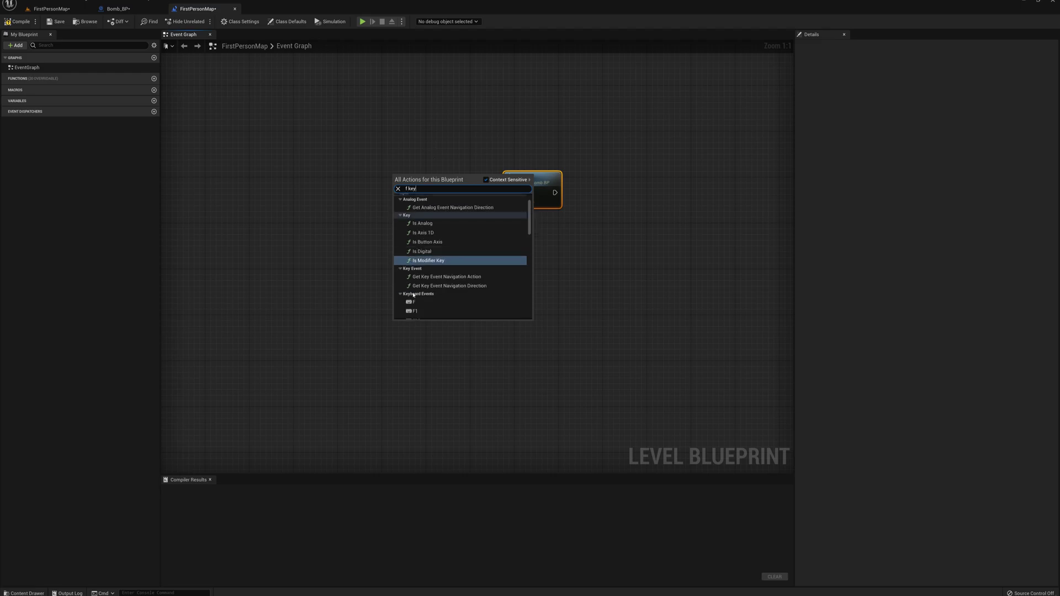
{"action": "left_click", "coordinate": [414, 301]}
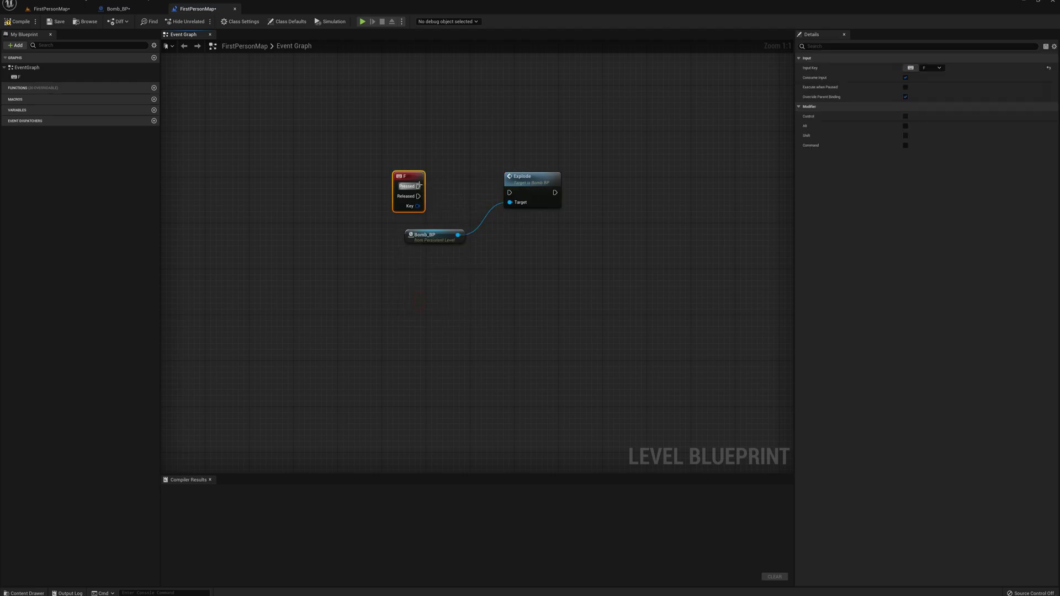
{"action": "left_click_drag", "start_coordinate": [418, 186], "coordinate": [511, 193]}
{"action": "left_click", "coordinate": [16, 22]}
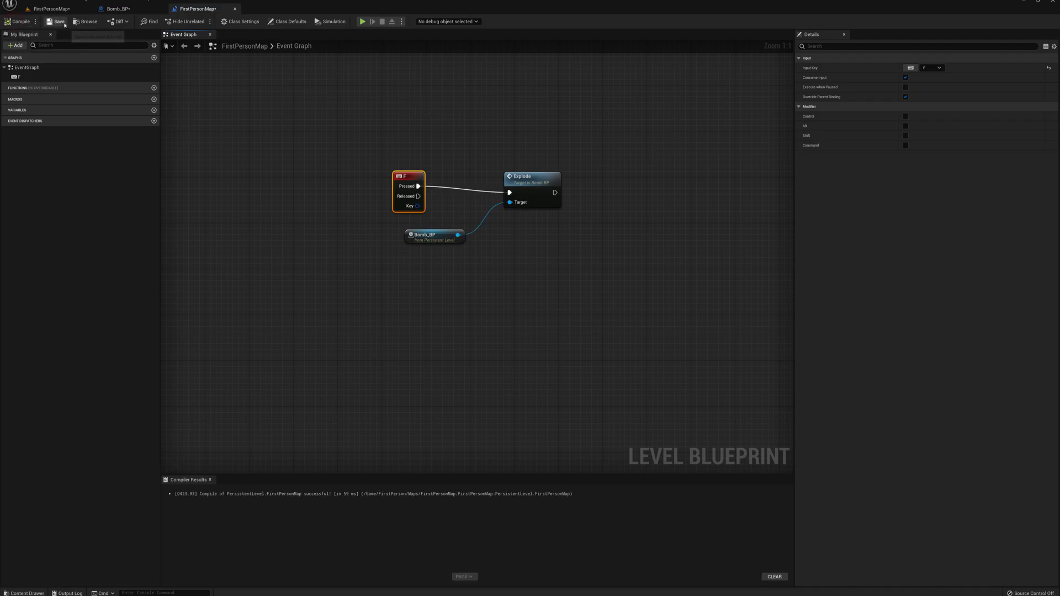
- Play-test the level, set off the bomb beside the block, and walk around to inspect the debris
{"action": "left_click", "coordinate": [51, 9]}
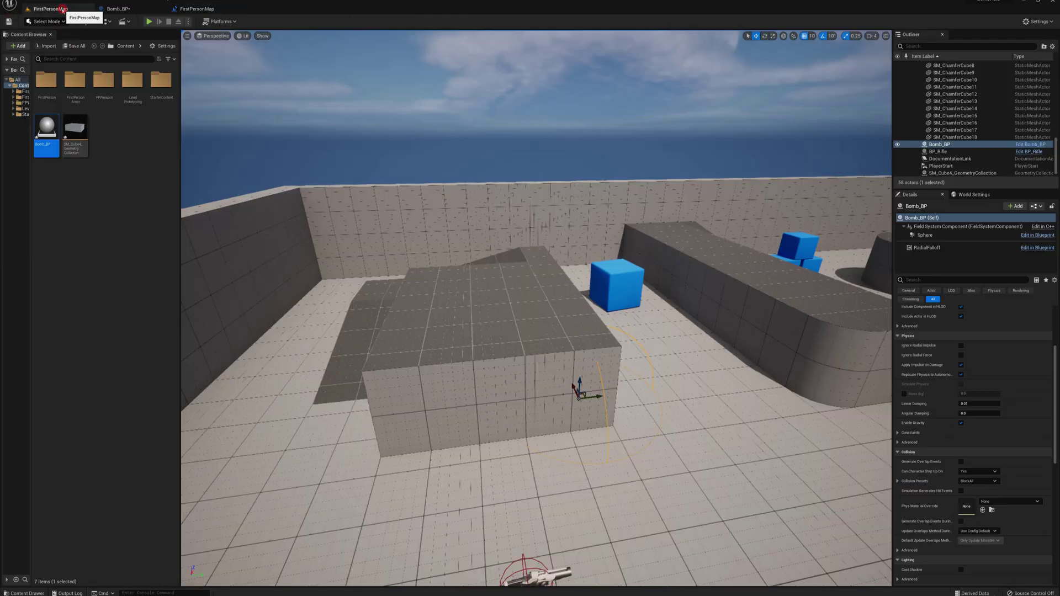
{"action": "left_click", "coordinate": [149, 21]}
{"action": "key", "text": "s"}
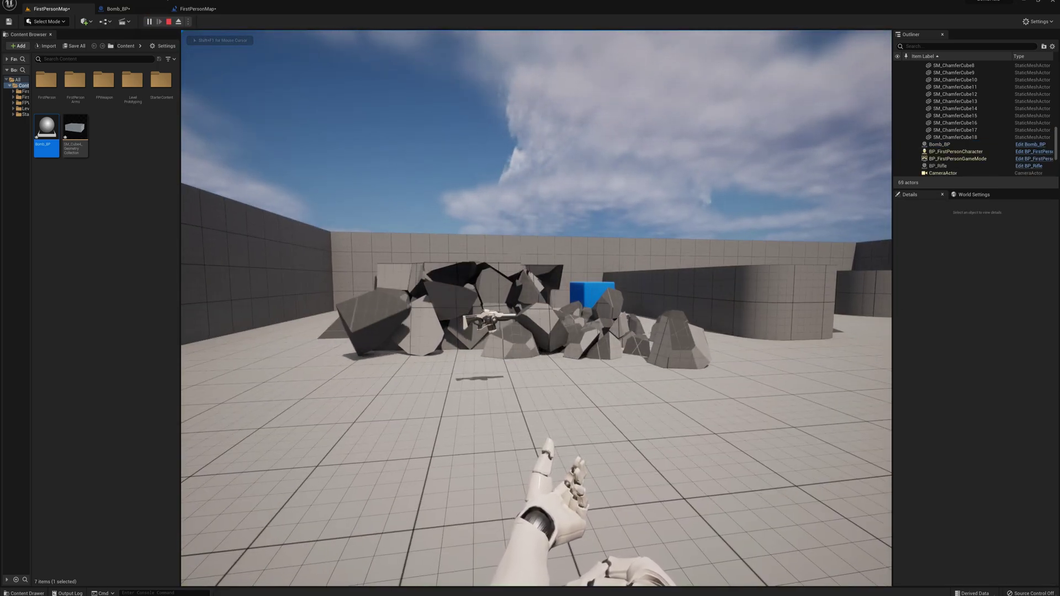
{"action": "key", "text": "w"}
{"action": "key", "text": "w"}
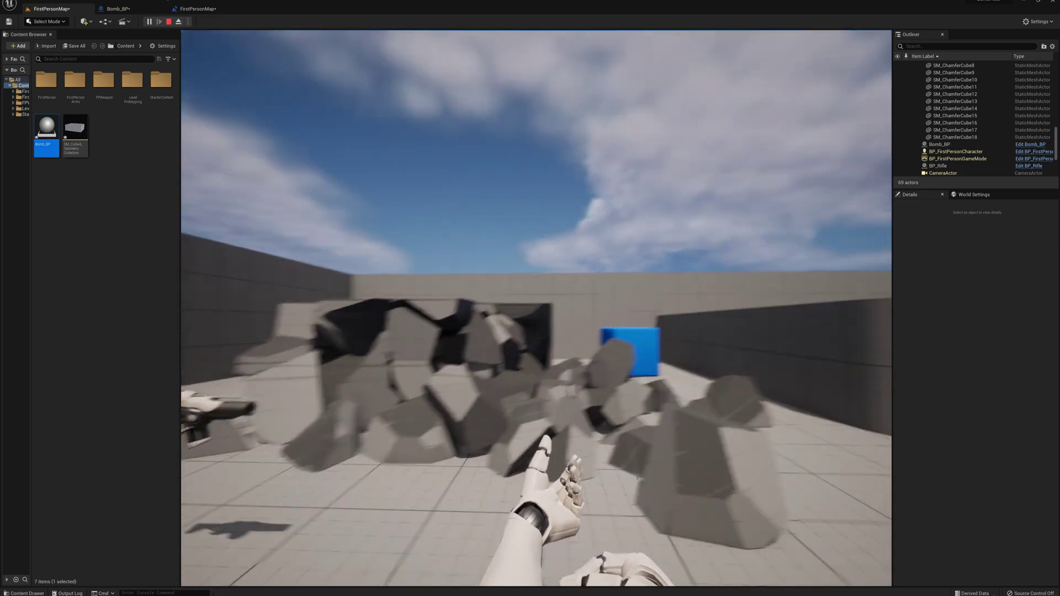
{"action": "key", "text": "a"}
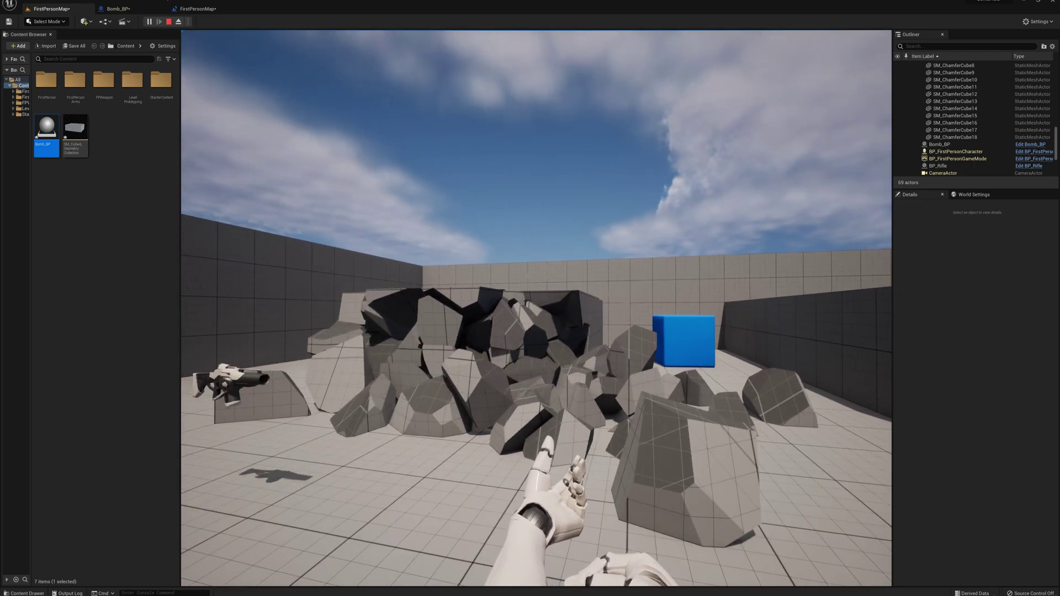
- Set off the bomb again, view the broken block from close up and farther back, and end the play session
{"action": "key", "text": "s"}
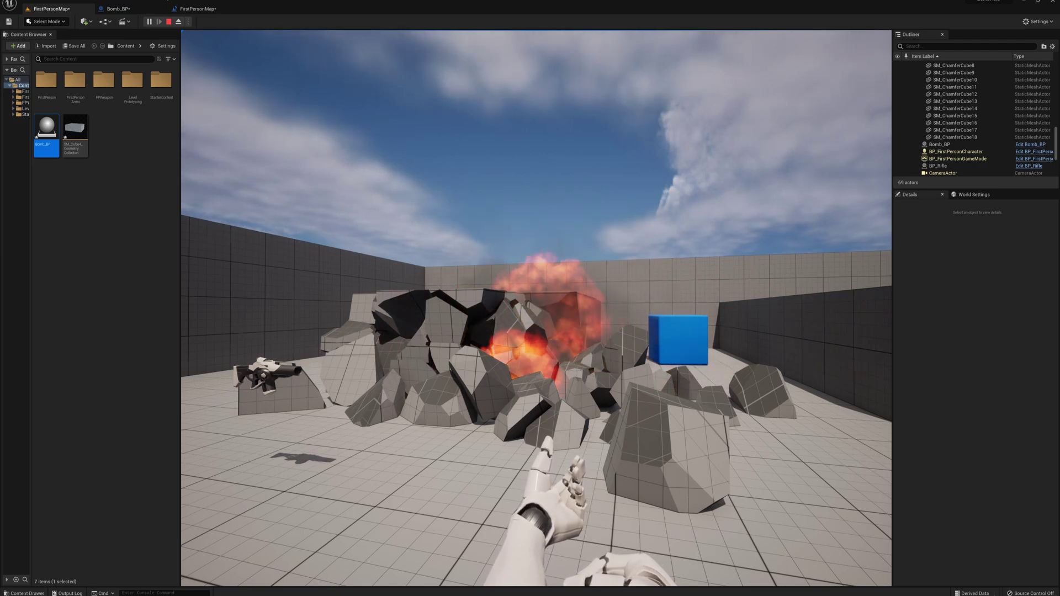
{"action": "key", "text": "w"}
{"action": "key", "text": "w"}
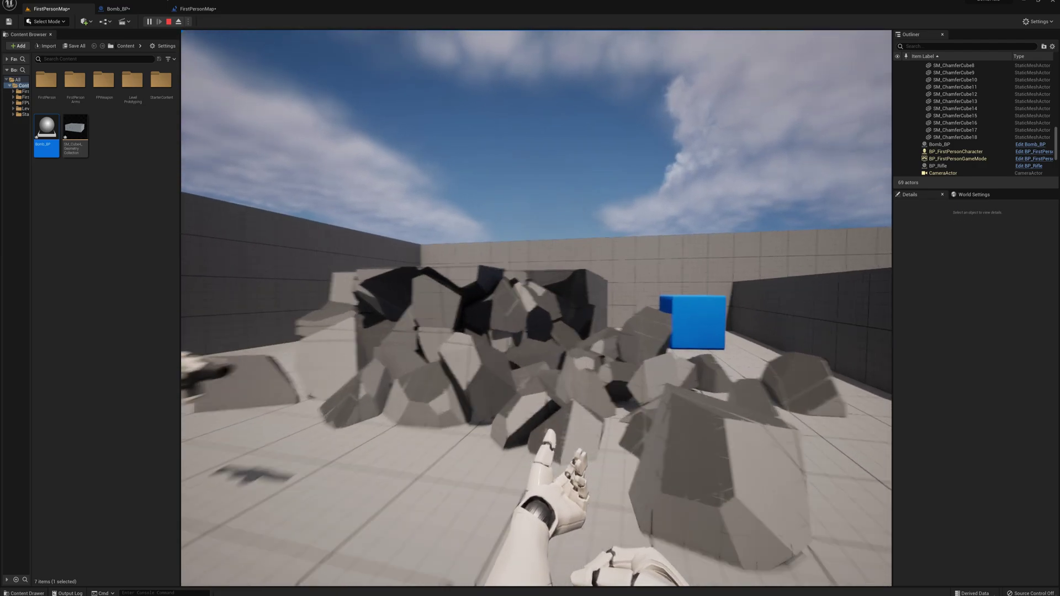
{"action": "key", "text": "s"}
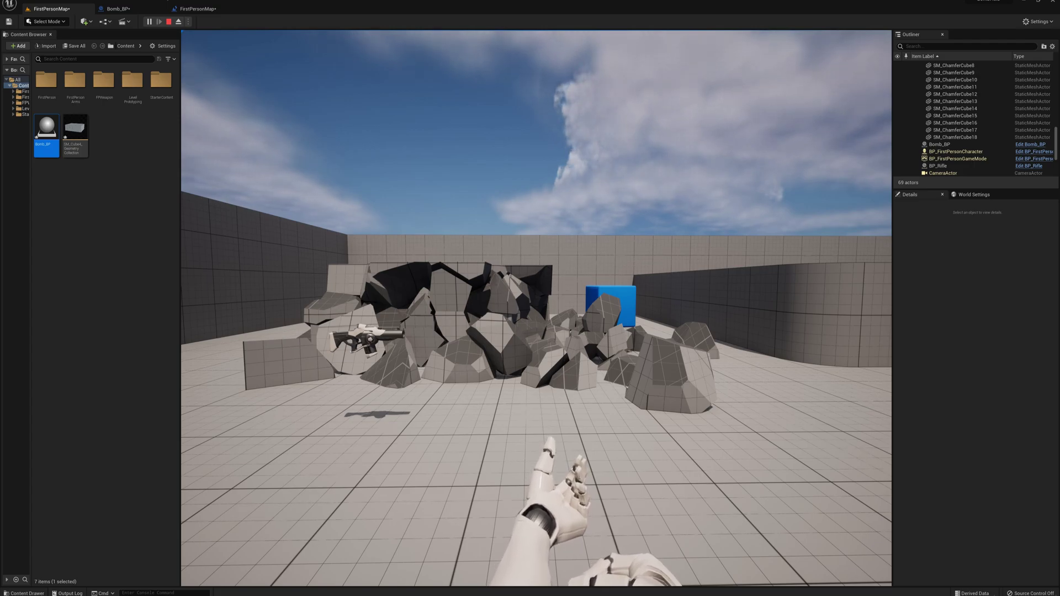
{"action": "key", "text": "Escape"}
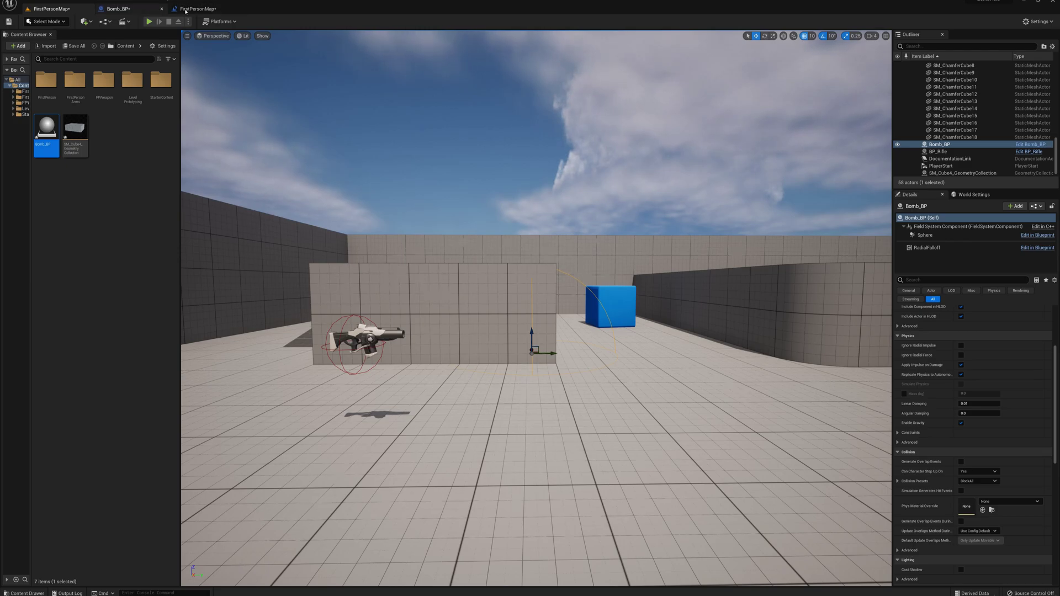
- Close the Level Blueprint and, in Bomb_BP's event graph, add a second Add Transient Field node from the Field System Component reference
{"action": "left_click", "coordinate": [234, 9]}
{"action": "left_click", "coordinate": [133, 9]}
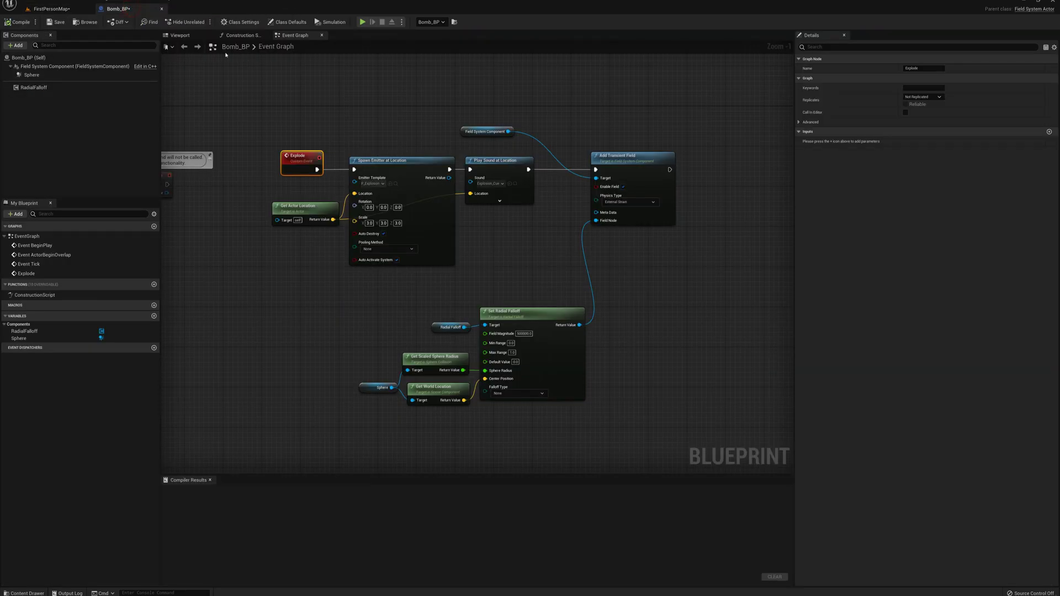
{"action": "right_click_drag", "start_coordinate": [640, 197], "coordinate": [524, 221]}
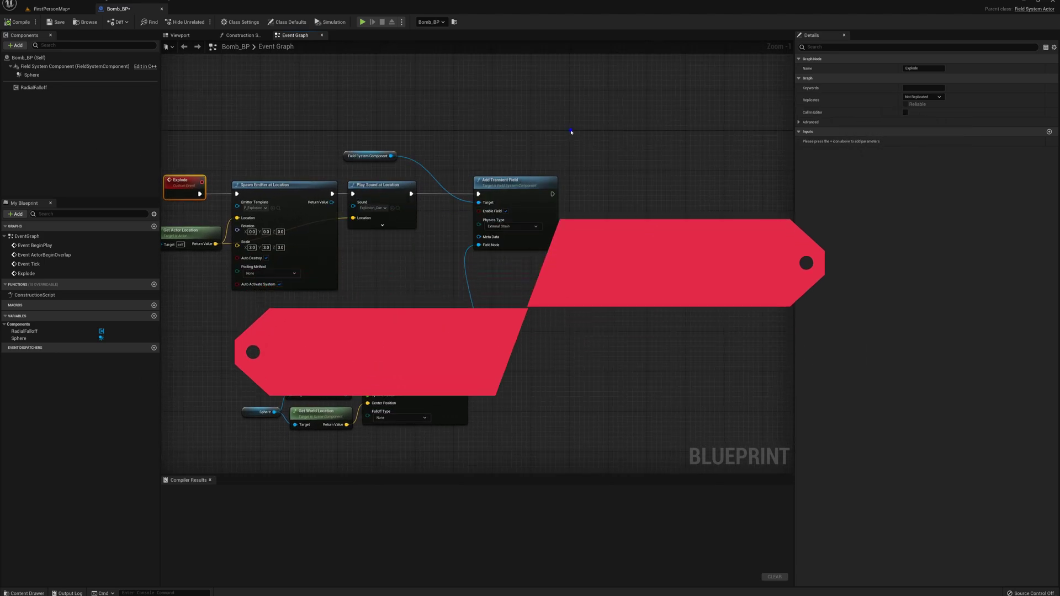
{"action": "right_click_drag", "start_coordinate": [568, 132], "coordinate": [490, 147]}
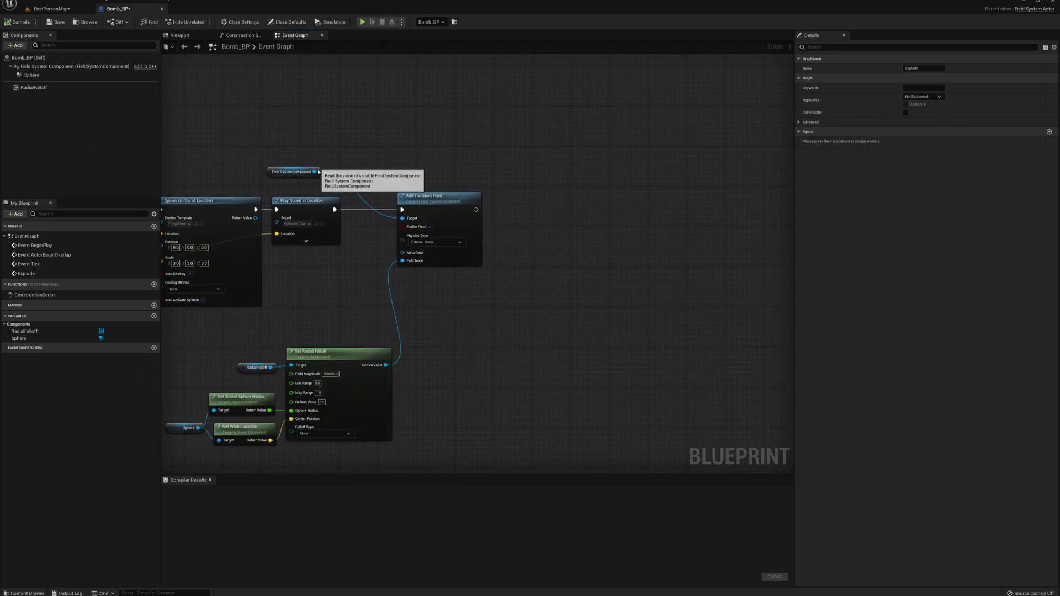
{"action": "left_click_drag", "start_coordinate": [294, 172], "coordinate": [542, 193]}
{"action": "type", "text": "add trnai"}
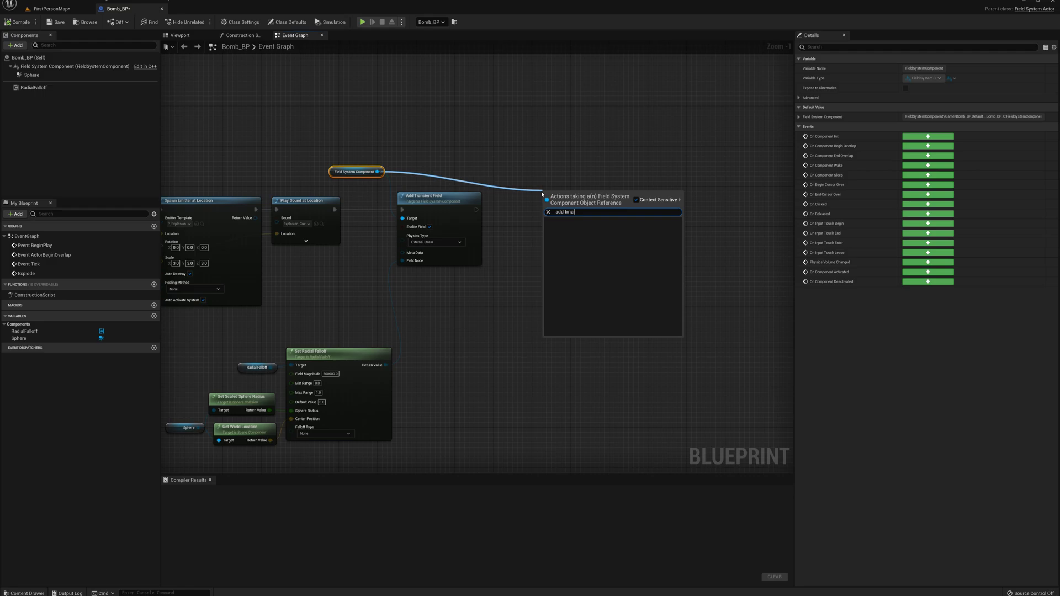
{"action": "key", "text": "BackSpace"}
{"action": "key", "text": "BackSpace"}
{"action": "key", "text": "BackSpace"}
{"action": "type", "text": "ans"}
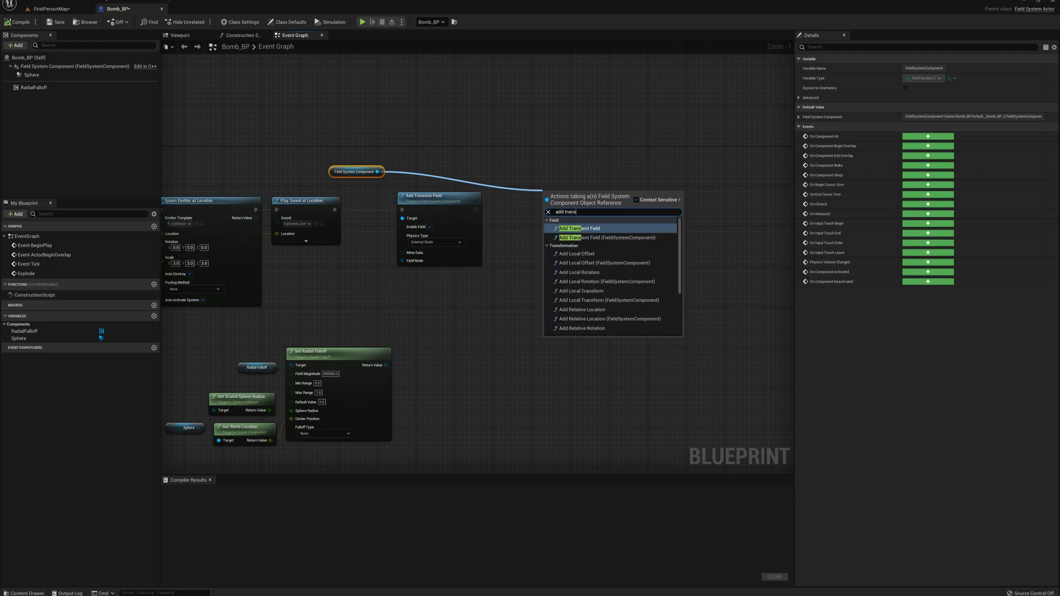
{"action": "left_click", "coordinate": [607, 234]}
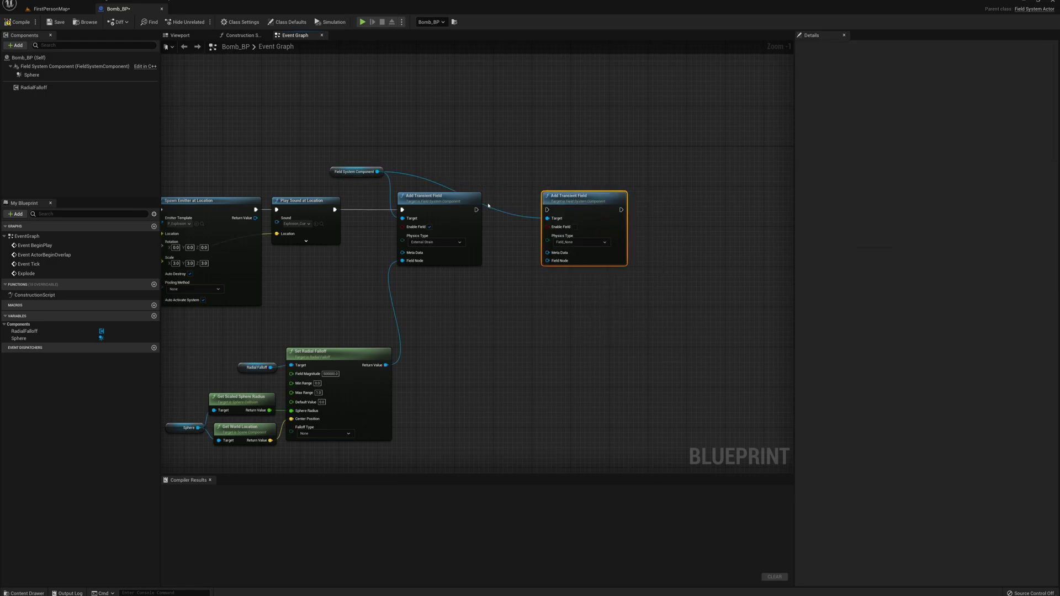
- Chain the second Add Transient Field after the first, turn on Enable Field, and set its Physics Type to Linear Velocity
{"action": "left_click_drag", "start_coordinate": [476, 210], "coordinate": [547, 210]}
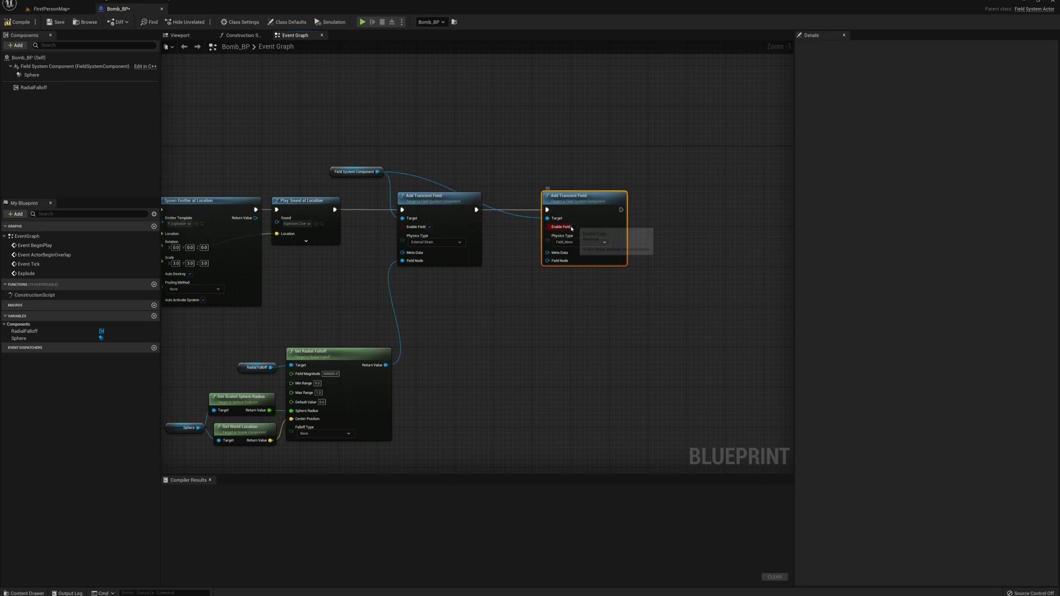
{"action": "left_click", "coordinate": [574, 226]}
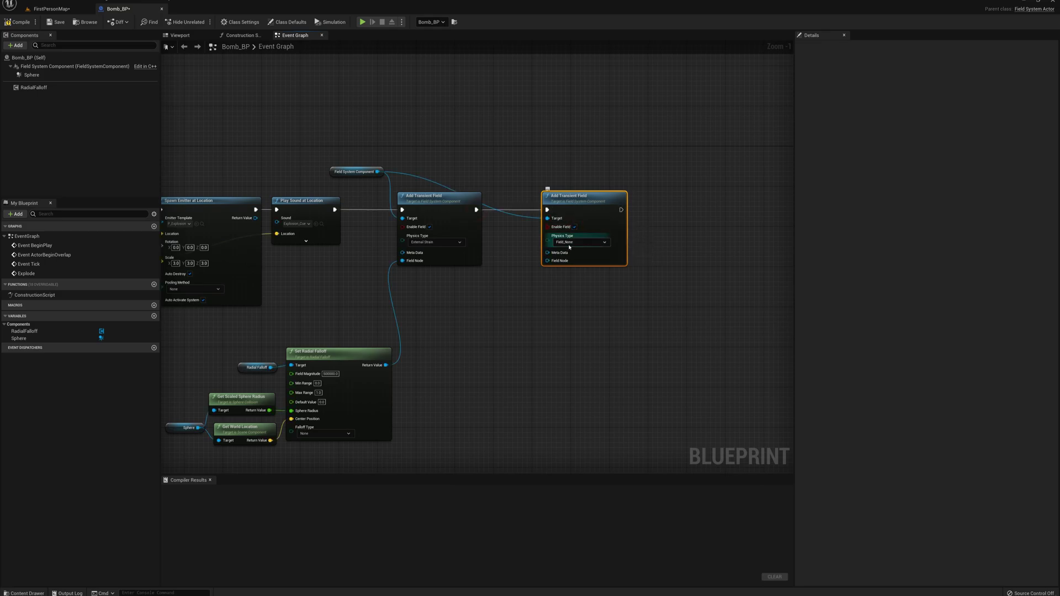
{"action": "left_click", "coordinate": [577, 242]}
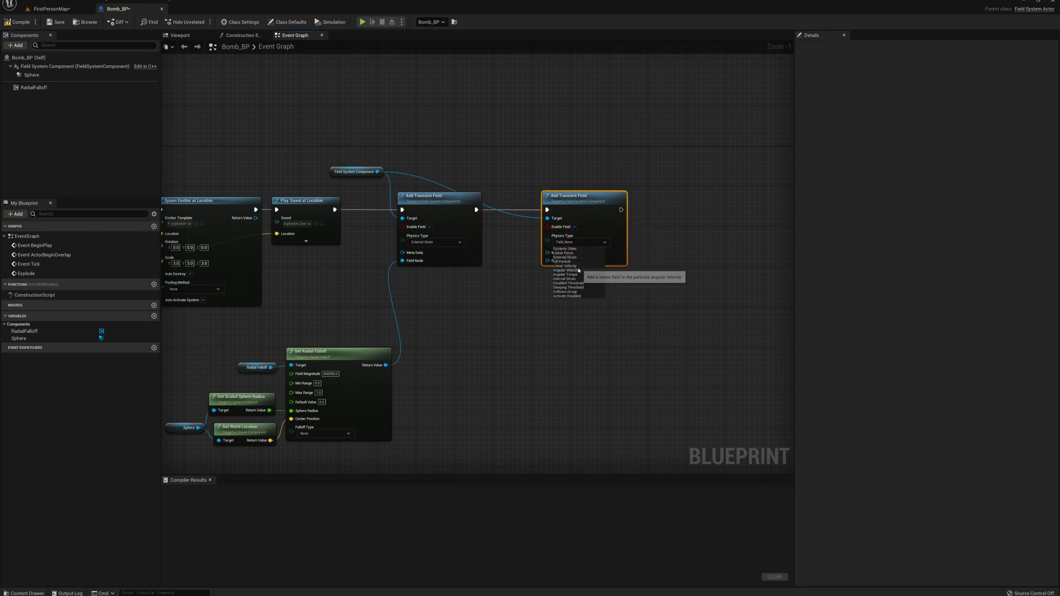
{"action": "left_click", "coordinate": [567, 267]}
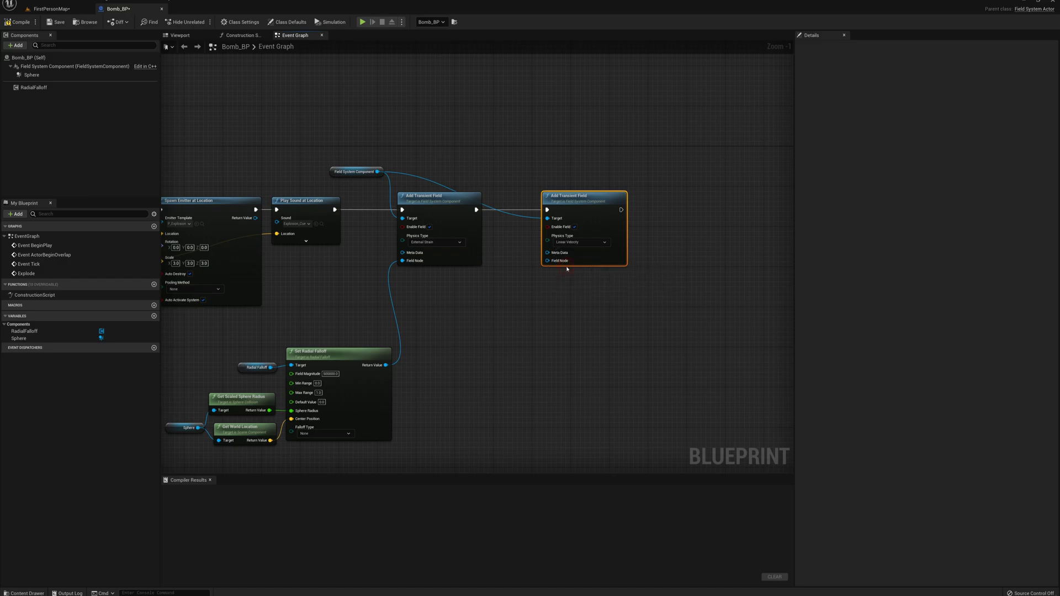
{"action": "right_click_drag", "start_coordinate": [523, 314], "coordinate": [585, 188]}
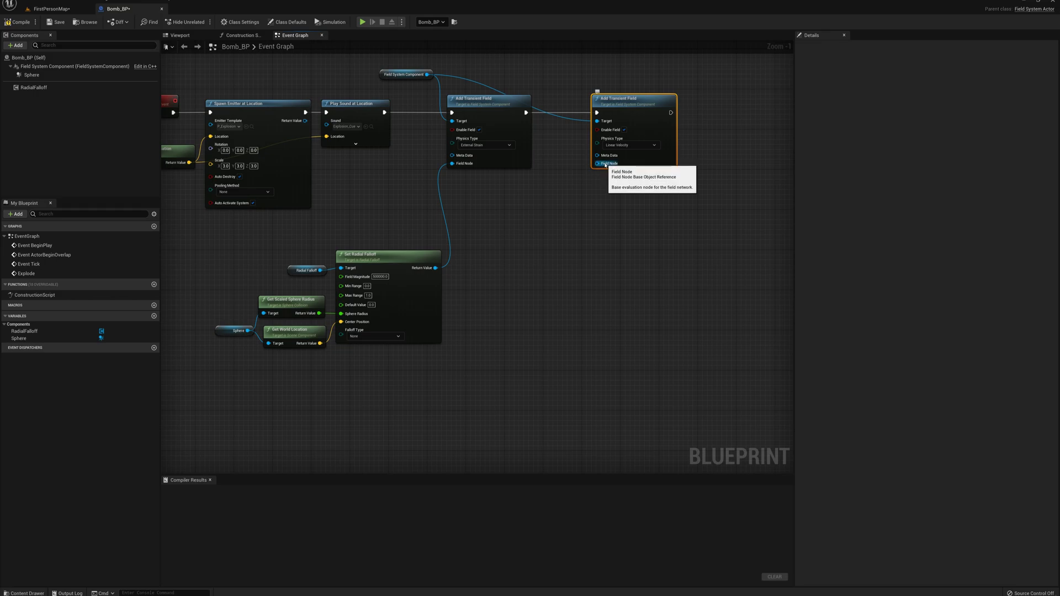
{"action": "left_click_drag", "start_coordinate": [626, 102], "coordinate": [693, 102]}
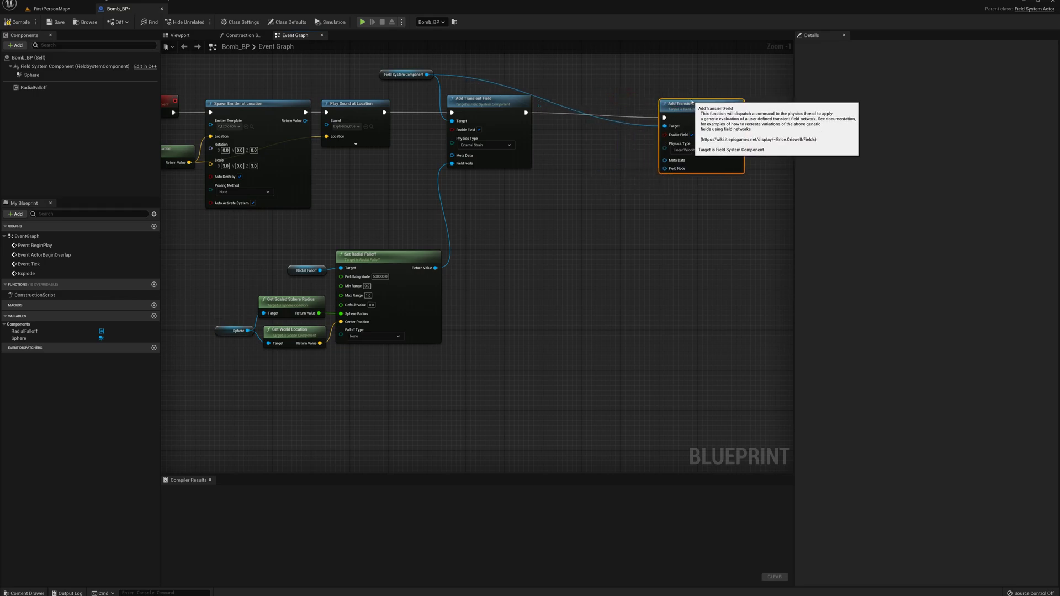
{"action": "right_click_drag", "start_coordinate": [598, 215], "coordinate": [570, 186]}
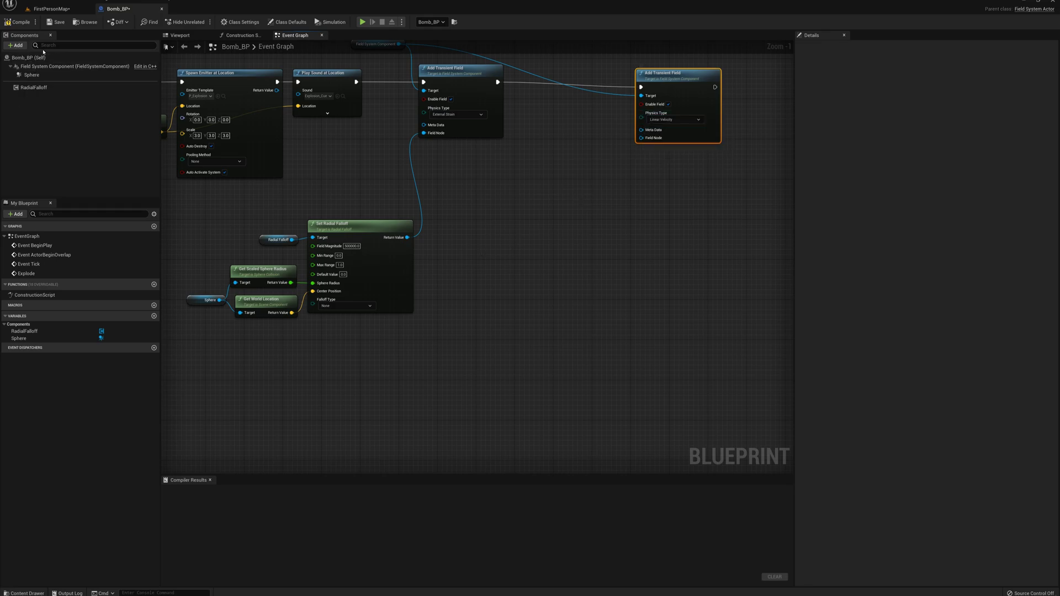
- Add a RadialVector component to Bomb_BP and place a reference to it in the event graph
{"action": "left_click", "coordinate": [18, 45]}
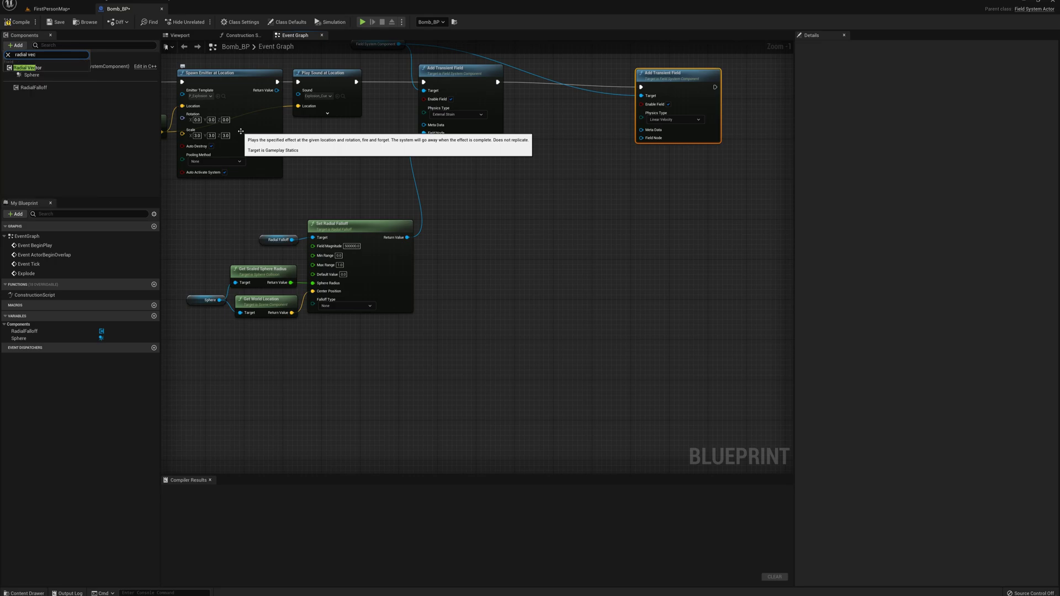
{"action": "left_click", "coordinate": [46, 69]}
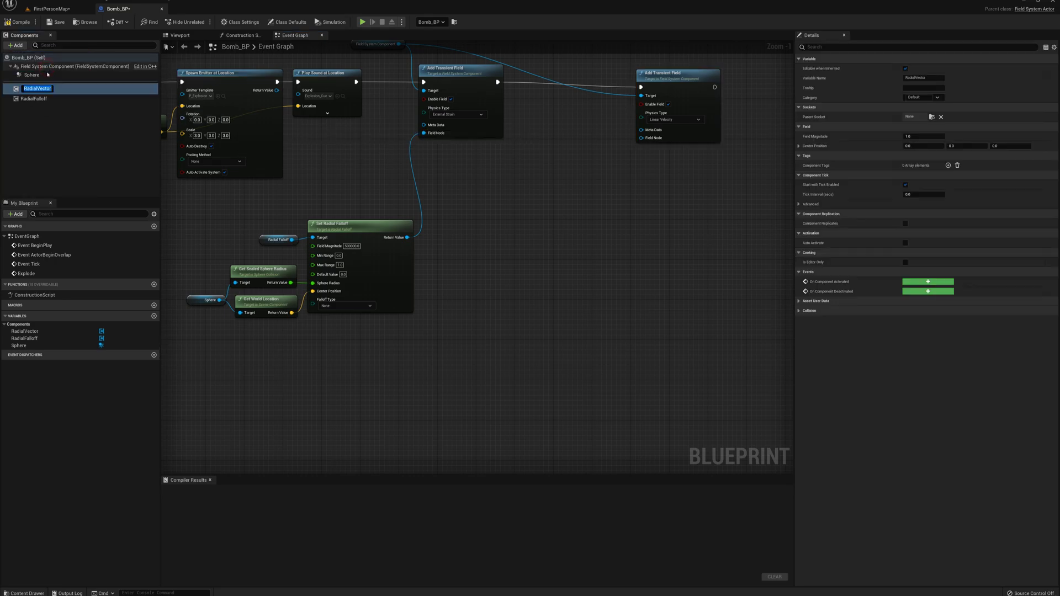
{"action": "left_click", "coordinate": [72, 126]}
{"action": "left_click_drag", "start_coordinate": [21, 87], "coordinate": [440, 220]}
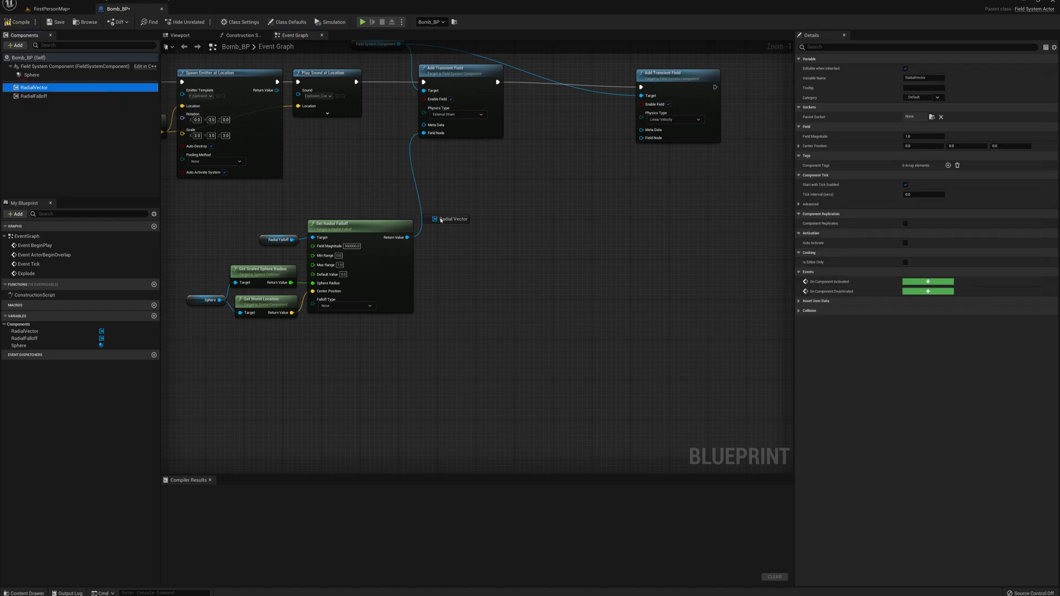
- Add a Set Radial Vector function node from the Radial Vector reference and position it beside the reference
{"action": "left_click_drag", "start_coordinate": [487, 278], "coordinate": [551, 268]}
{"action": "type", "text": "set radia"}
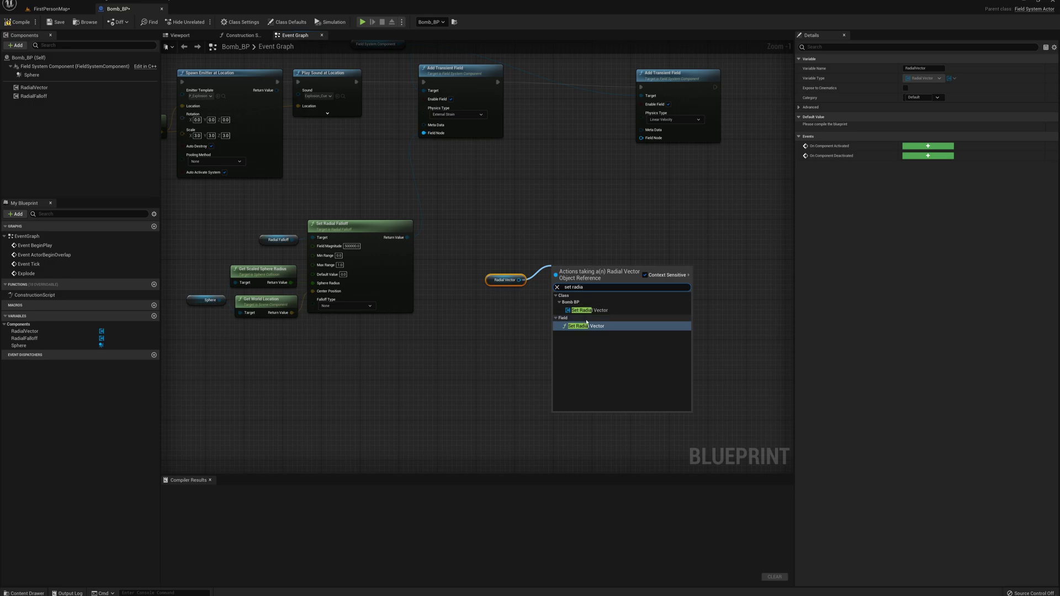
{"action": "left_click", "coordinate": [585, 326]}
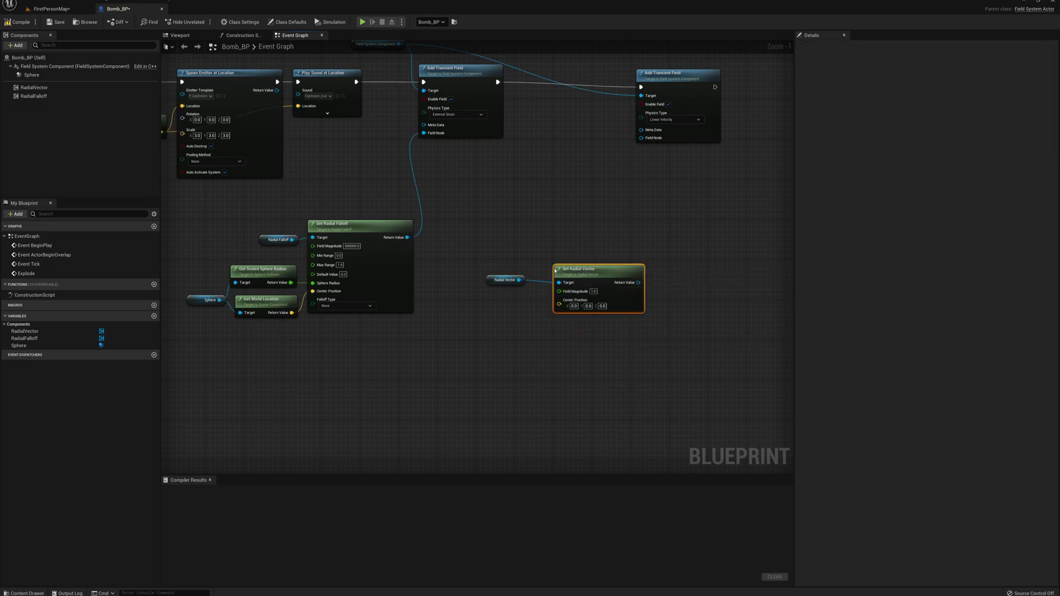
{"action": "left_click_drag", "start_coordinate": [579, 264], "coordinate": [563, 259]}
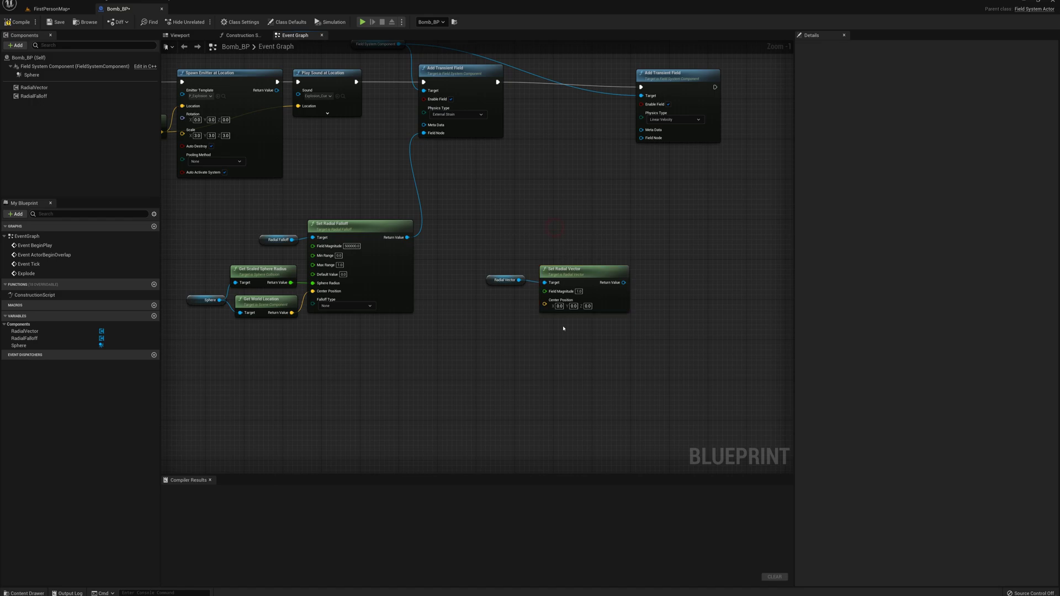
- Set the Set Radial Vector node's Field Magnitude to 1000
{"action": "scroll", "coordinate": [557, 348], "scroll_direction": "up", "scroll_amount": 1}
{"action": "right_click_drag", "start_coordinate": [523, 357], "coordinate": [542, 310]}
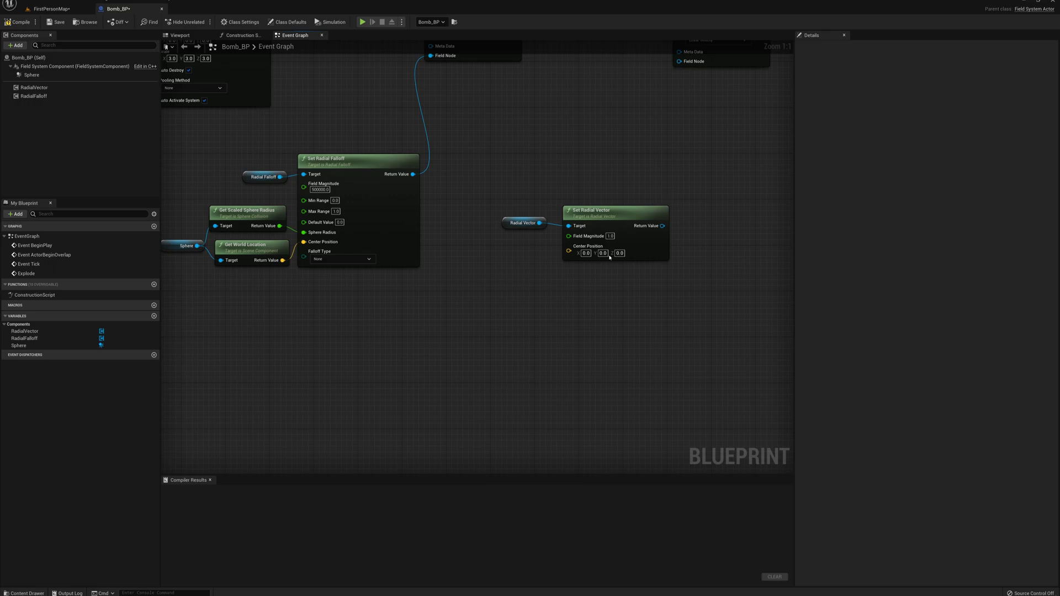
{"action": "left_click", "coordinate": [610, 235]}
- Move both Radial Vector nodes below Set Radial Falloff and connect the sphere's Get World Location output to Center Position
{"action": "left_click_drag", "start_coordinate": [492, 196], "coordinate": [672, 264]}
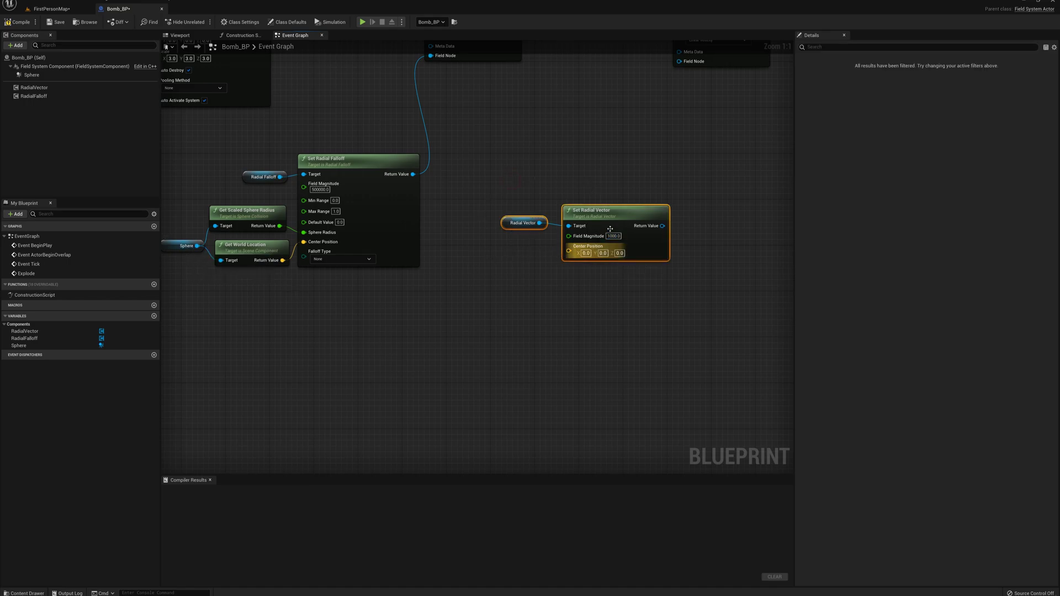
{"action": "left_click_drag", "start_coordinate": [611, 217], "coordinate": [461, 314]}
{"action": "right_click_drag", "start_coordinate": [503, 239], "coordinate": [564, 198]}
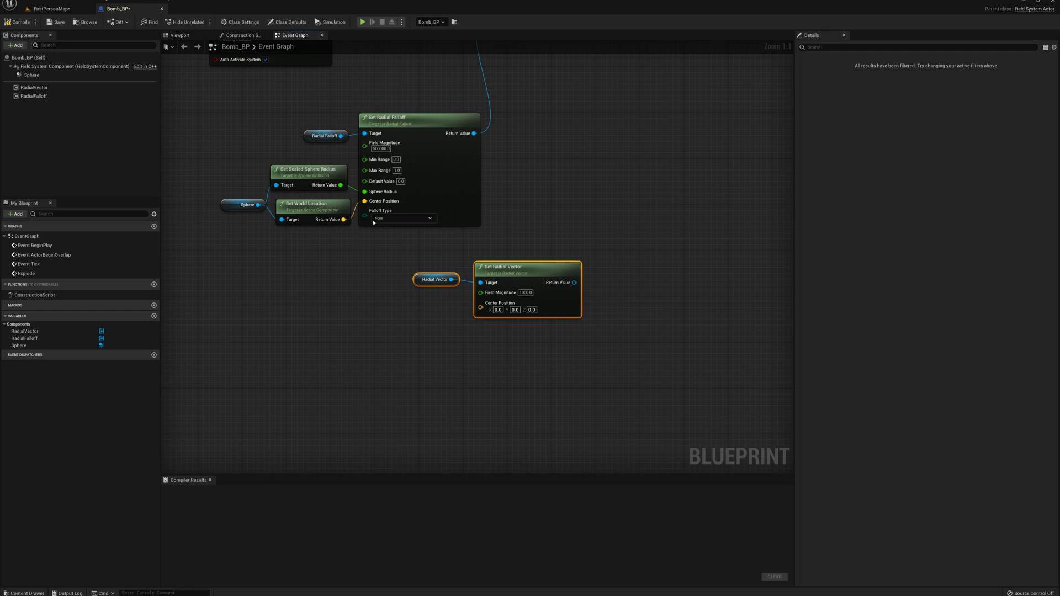
{"action": "left_click_drag", "start_coordinate": [346, 220], "coordinate": [480, 307]}
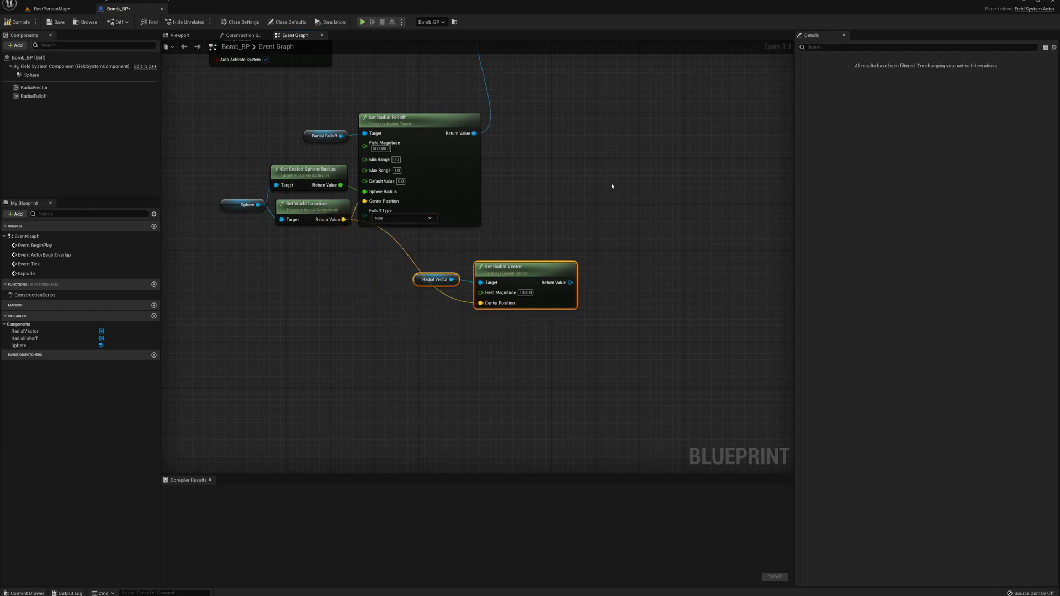
- Connect Set Radial Vector's Return Value to the Field Node of the Linear Velocity transient field and compile Bomb_BP
{"action": "right_click_drag", "start_coordinate": [611, 186], "coordinate": [476, 268]}
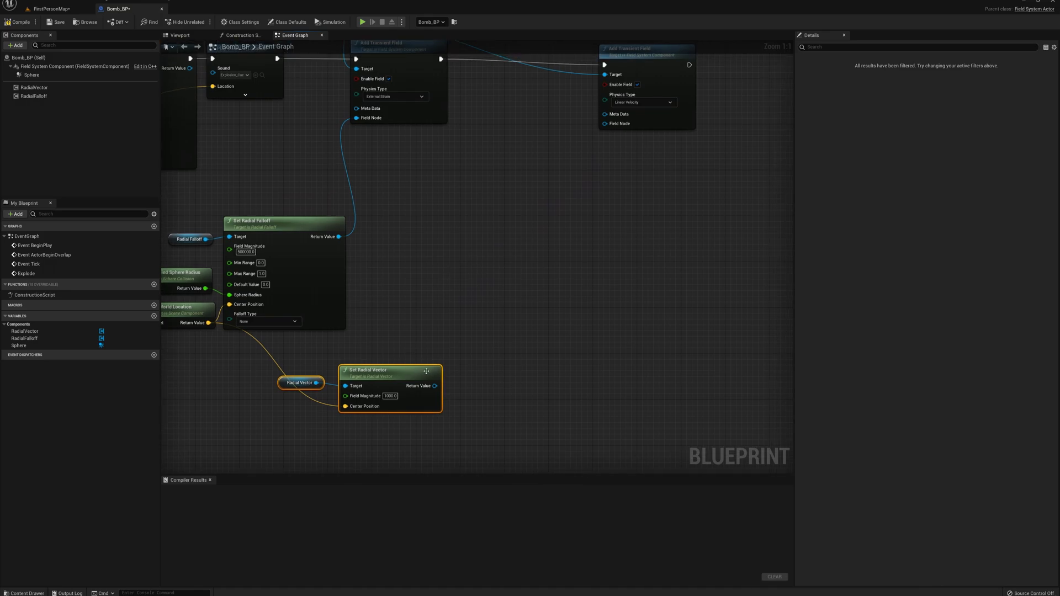
{"action": "left_click_drag", "start_coordinate": [436, 386], "coordinate": [597, 147]}
{"action": "scroll", "coordinate": [485, 367], "scroll_direction": "down", "scroll_amount": 1}
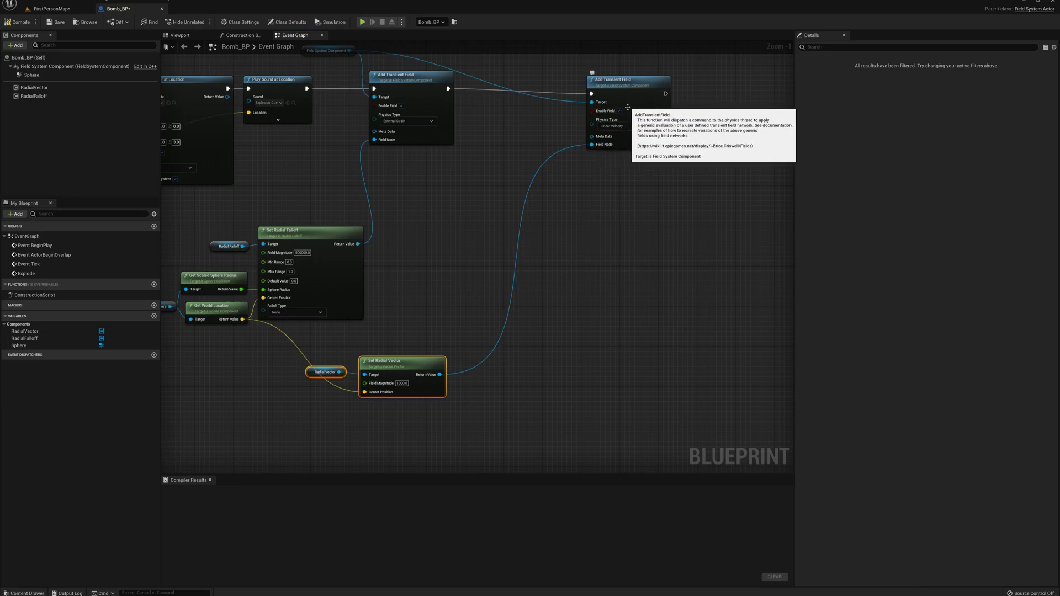
{"action": "left_click", "coordinate": [17, 22]}
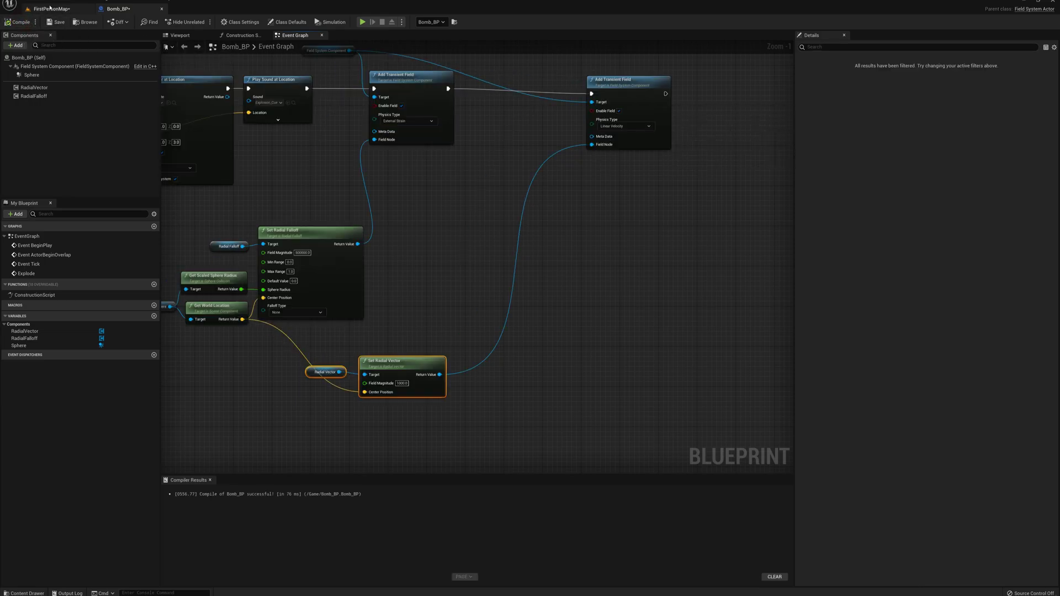
- Play-test FirstPersonMap, set off the bomb repeatedly, and walk toward the block to examine how the debris scatters
{"action": "left_click", "coordinate": [49, 7]}
{"action": "left_click", "coordinate": [149, 21]}
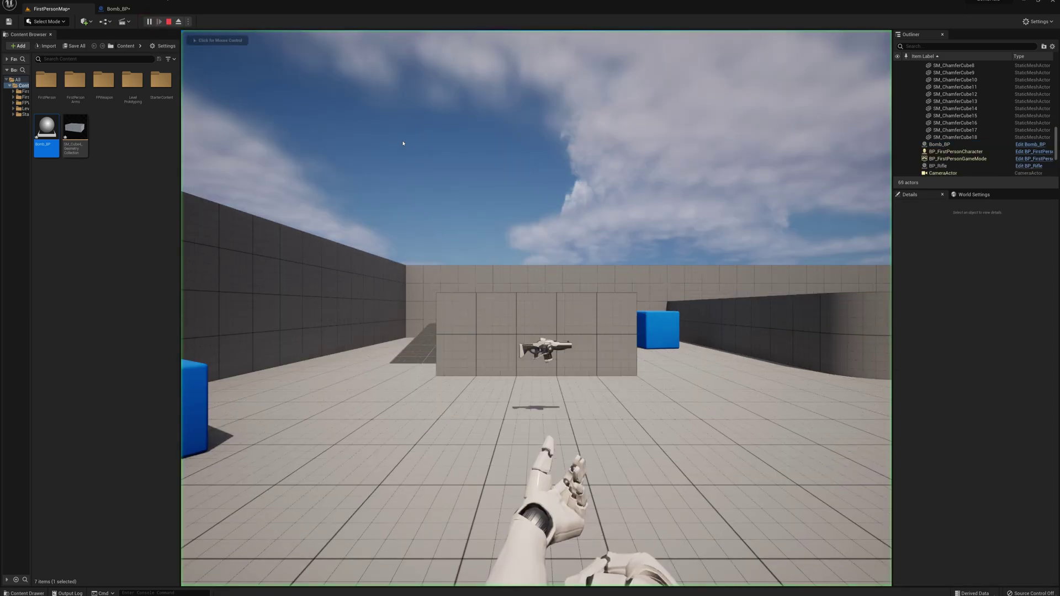
{"action": "left_click", "coordinate": [403, 144]}
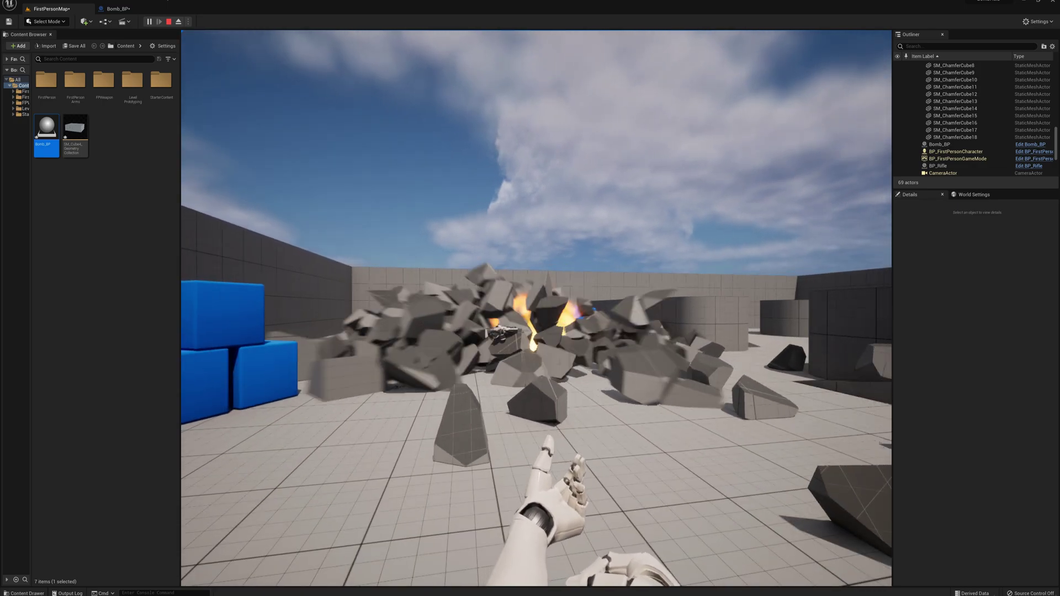
{"action": "key", "text": "w"}
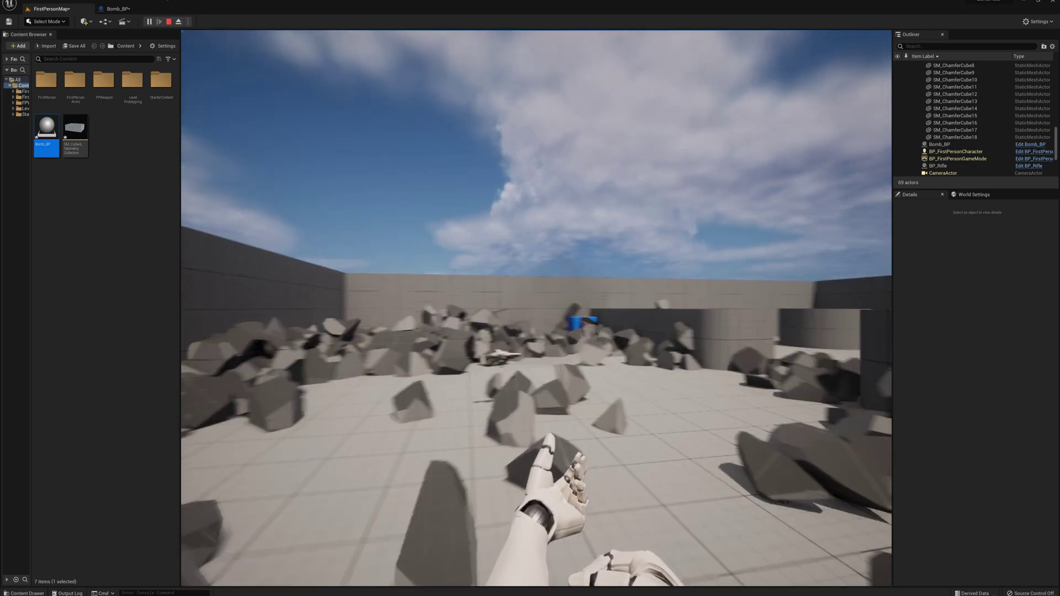
{"action": "key", "text": "w"}
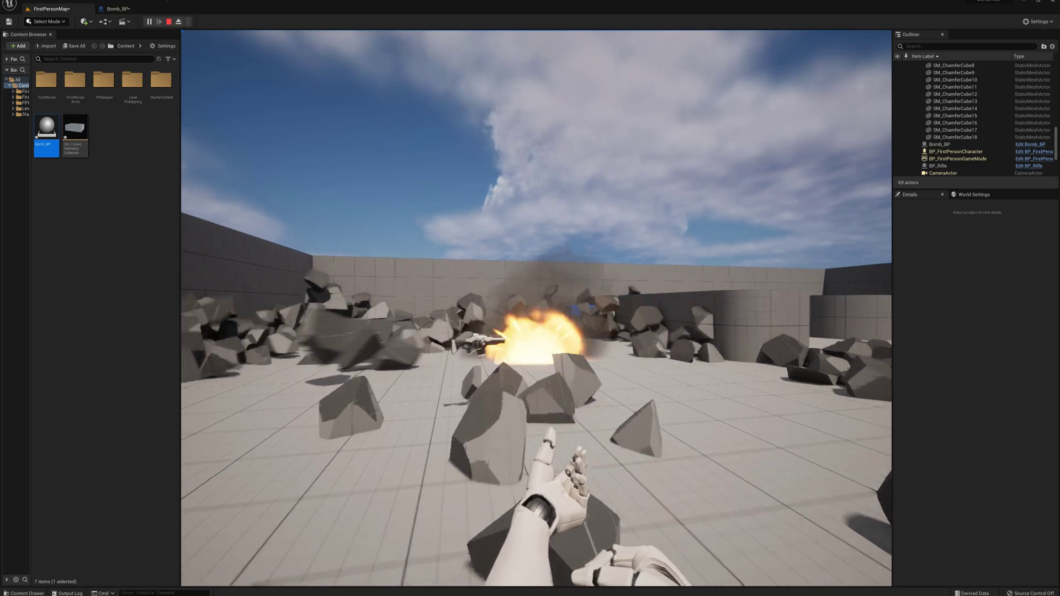
{"action": "key", "text": "w"}
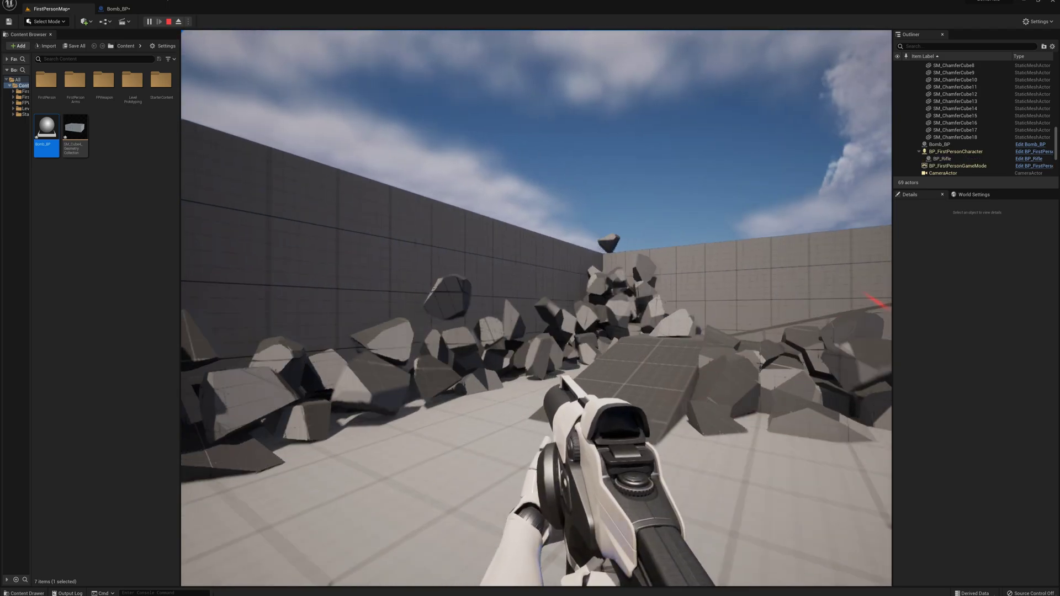
- Look over the scattered debris in the level, end the play-test and return to the Bomb_BP event graph
{"action": "key", "text": "w"}
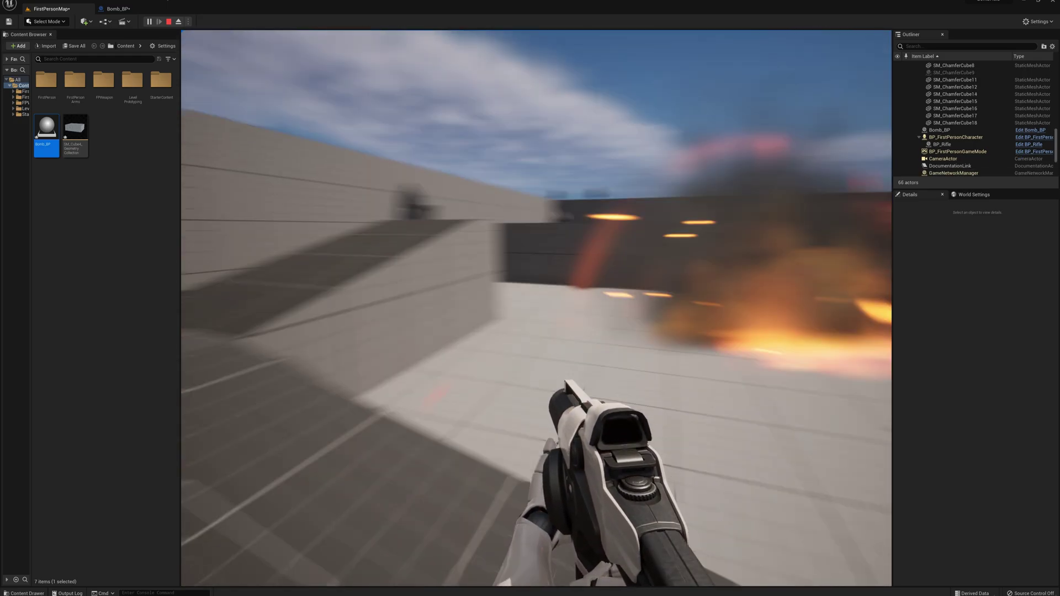
{"action": "key", "text": "Escape"}
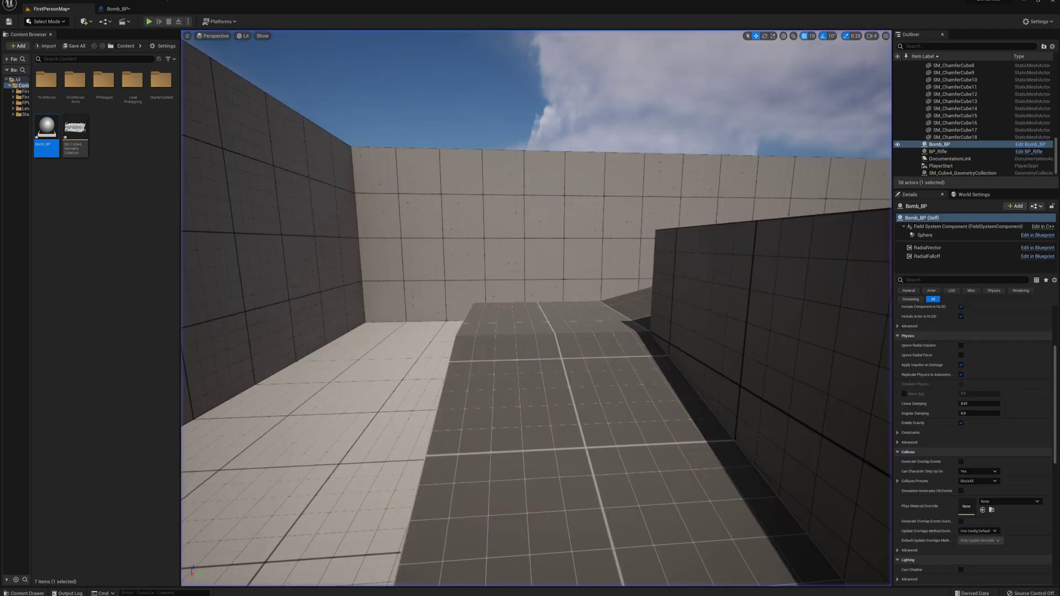
{"action": "left_click", "coordinate": [118, 9]}
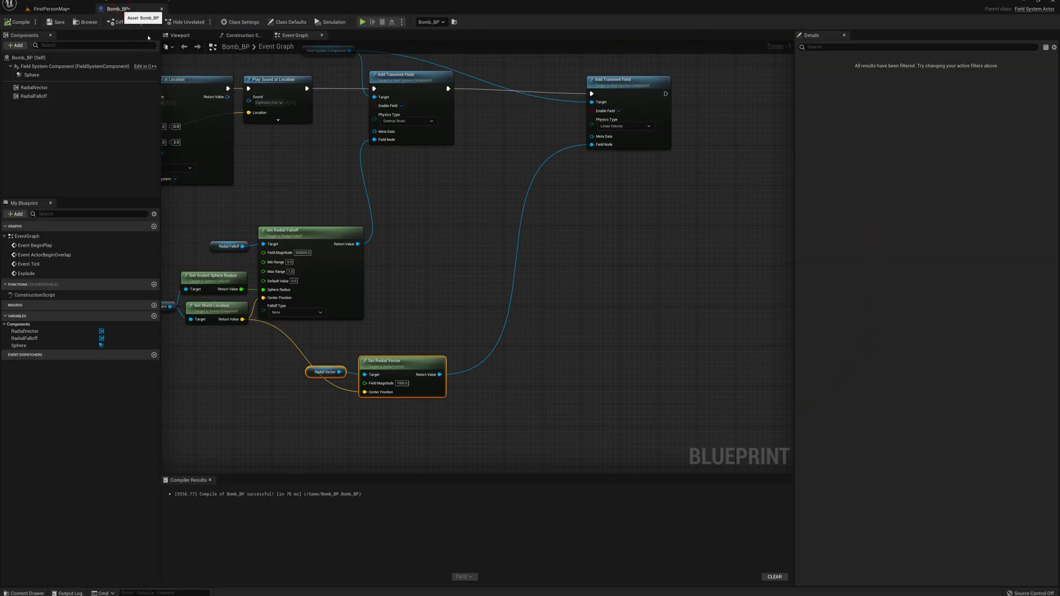
- Add a Culling Field component to Bomb_BP, keeping its default name
{"action": "right_click_drag", "start_coordinate": [402, 337], "coordinate": [445, 285]}
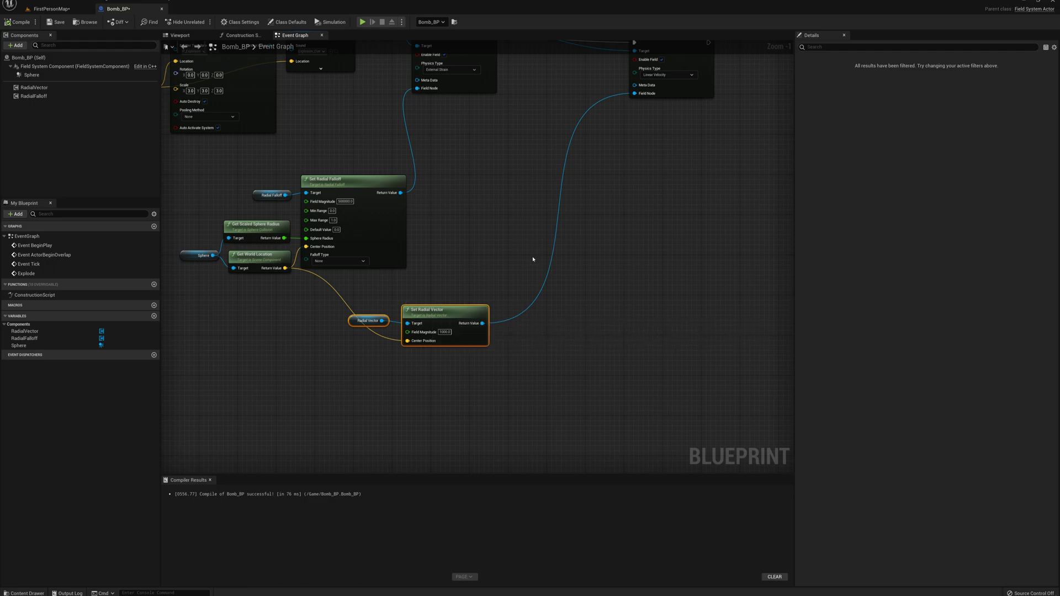
{"action": "right_click_drag", "start_coordinate": [601, 227], "coordinate": [590, 284]}
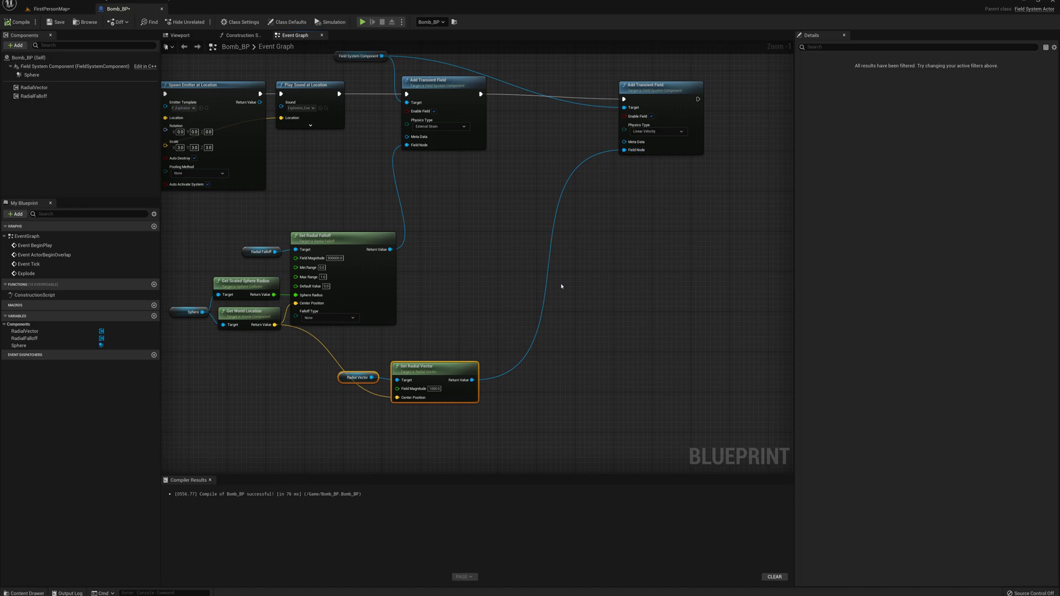
{"action": "left_click", "coordinate": [15, 44]}
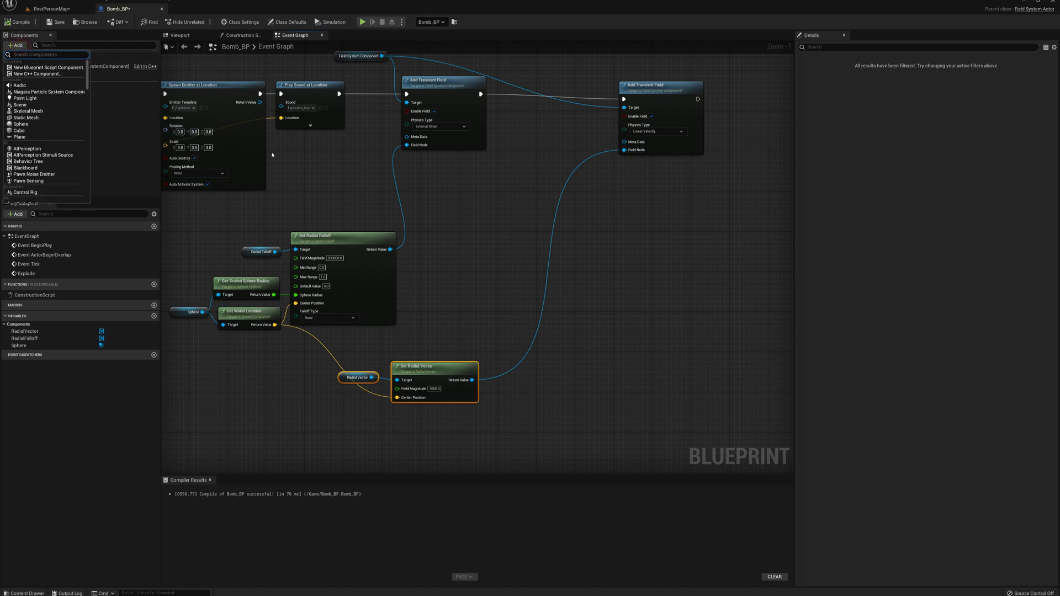
{"action": "type", "text": "cull"}
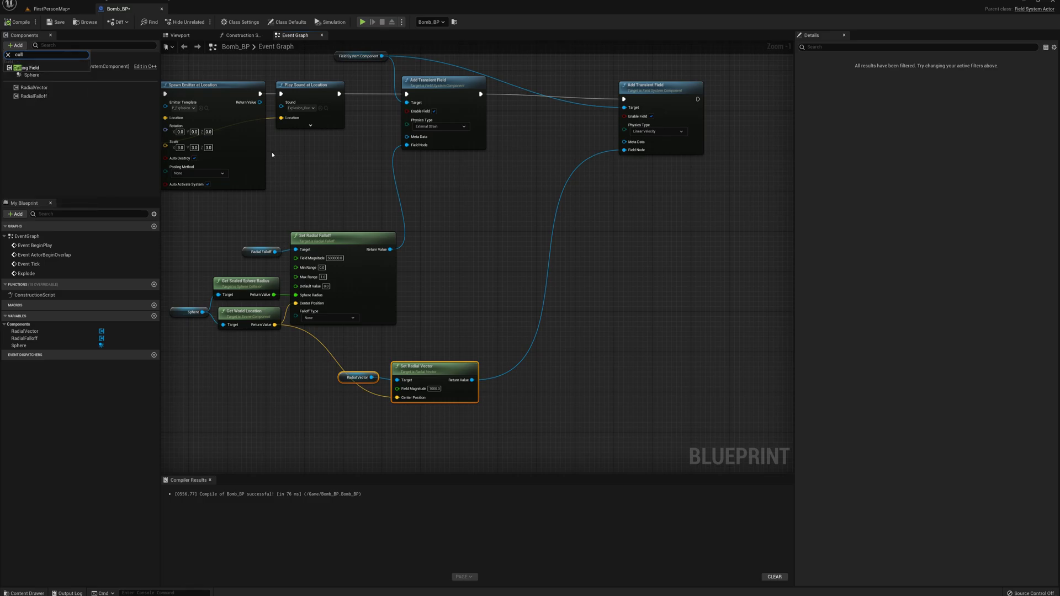
{"action": "type", "text": "ing"}
{"action": "key", "text": "Return"}
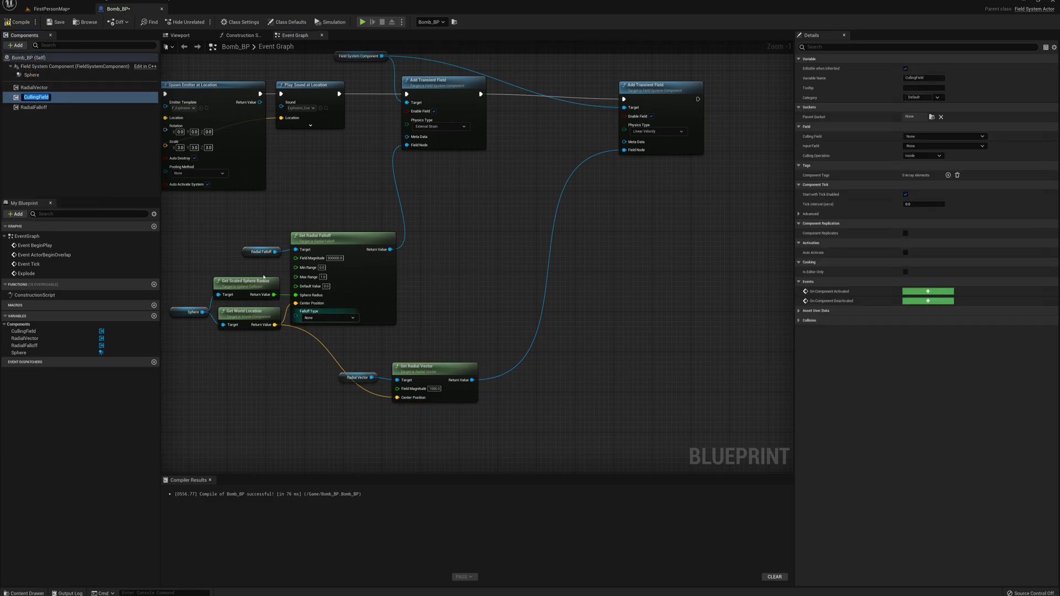
- Place a Culling Field reference above Set Radial Vector in the event graph and add a Set Culling Field function node from it
{"action": "left_click_drag", "start_coordinate": [33, 96], "coordinate": [532, 363]}
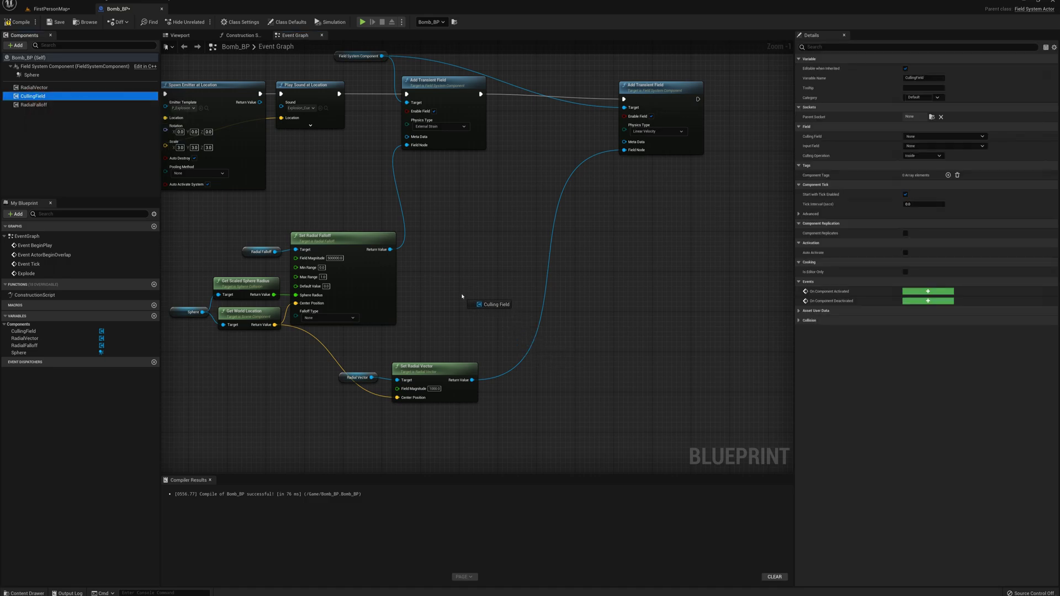
{"action": "left_click_drag", "start_coordinate": [462, 296], "coordinate": [459, 291]}
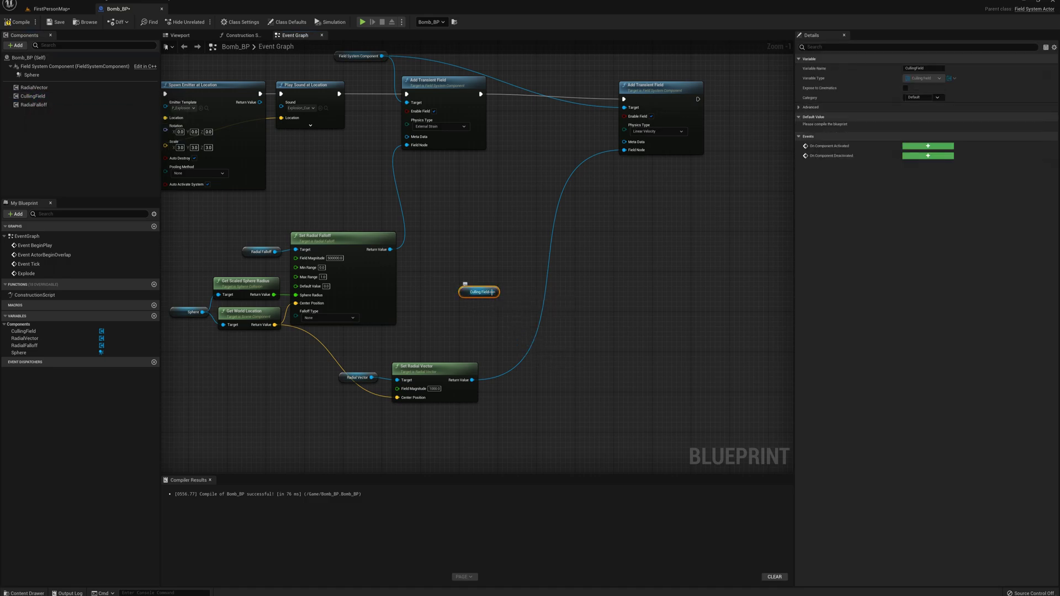
{"action": "left_click_drag", "start_coordinate": [492, 292], "coordinate": [522, 311]}
{"action": "type", "text": "set culling"}
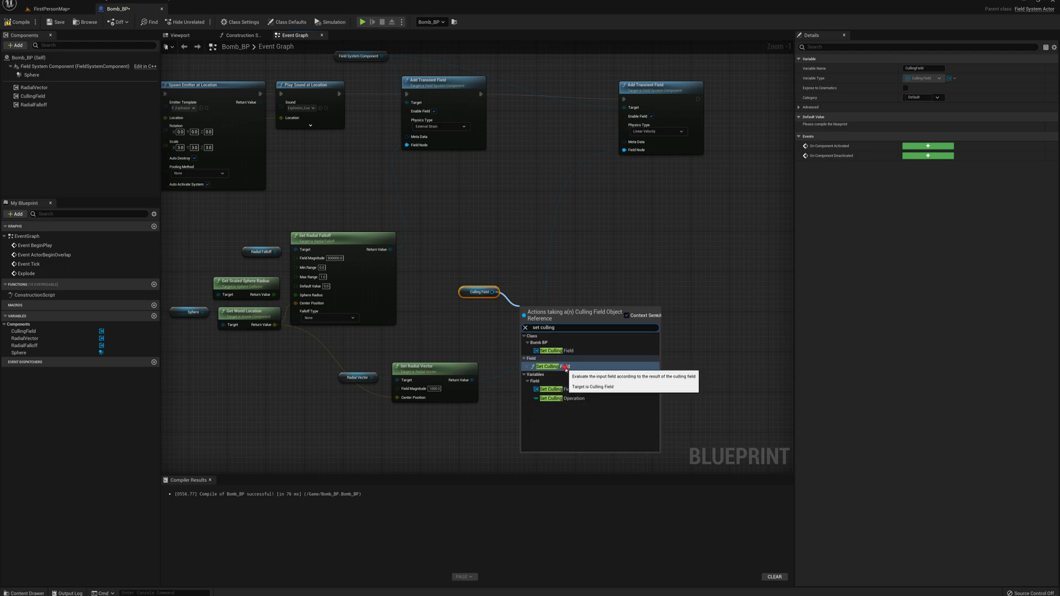
{"action": "left_click", "coordinate": [565, 366]}
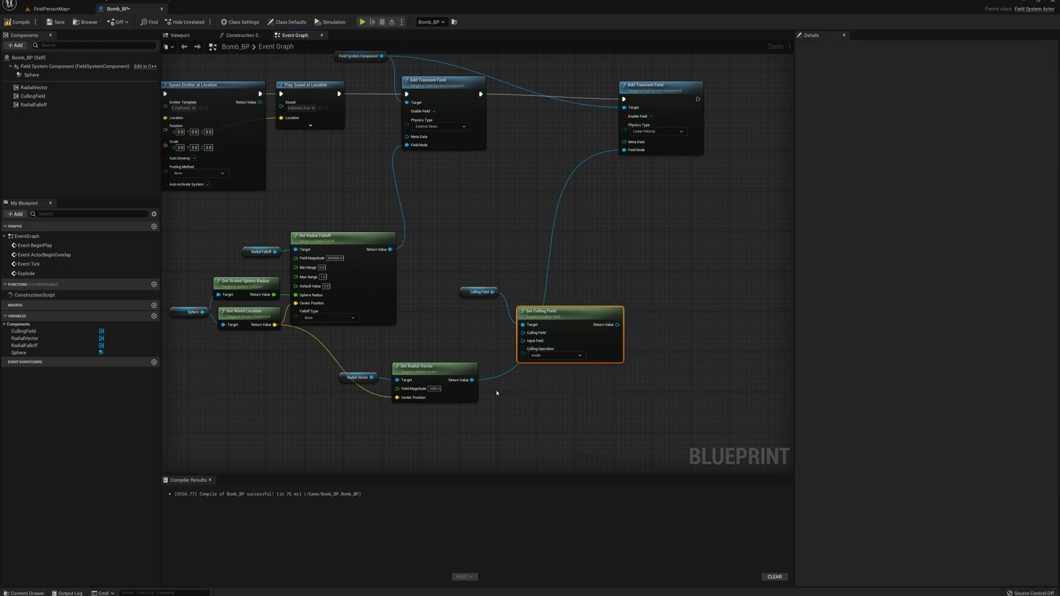
- Route Set Radial Vector's Return Value through Set Culling Field's Input Field and on to the Linear Velocity transient field's Field Node, replacing the direct connection
{"action": "scroll", "coordinate": [464, 389], "scroll_direction": "up", "scroll_amount": 1}
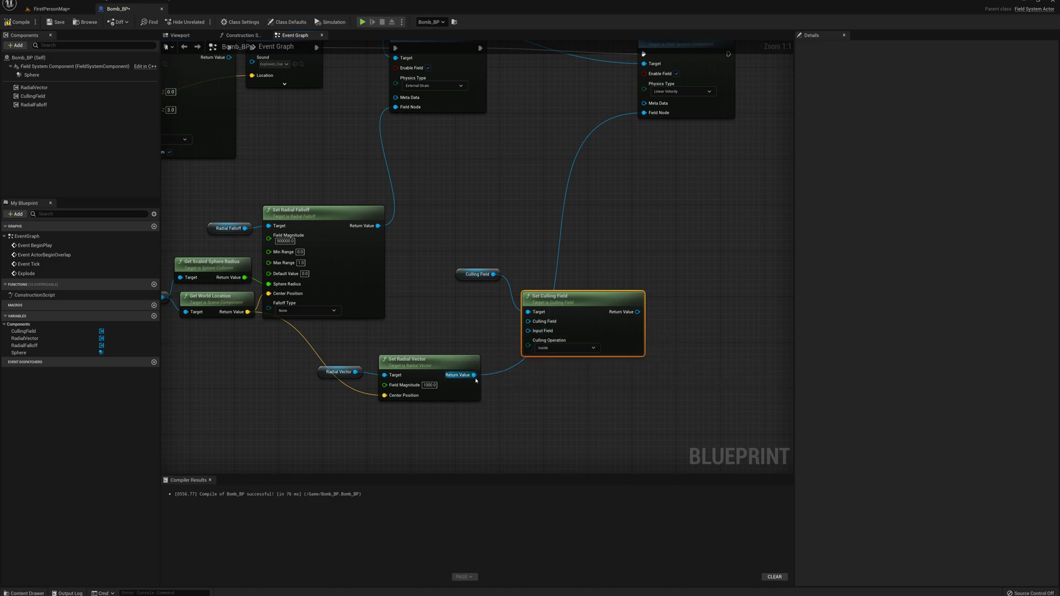
{"action": "left_click_drag", "start_coordinate": [473, 375], "coordinate": [513, 341]}
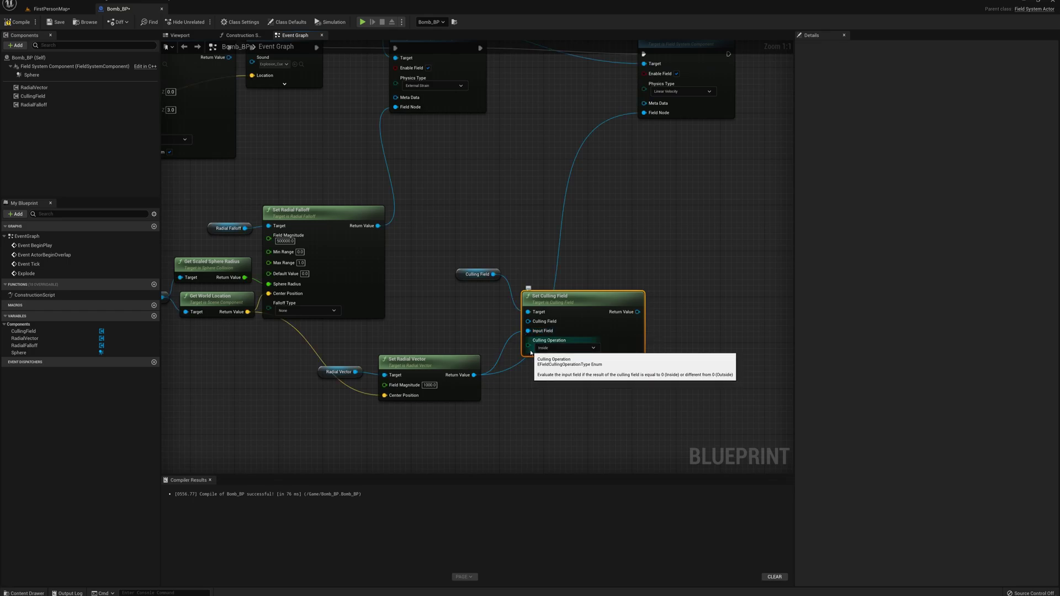
{"action": "left_click_drag", "start_coordinate": [645, 113], "coordinate": [650, 142], "text": "ctrl"}
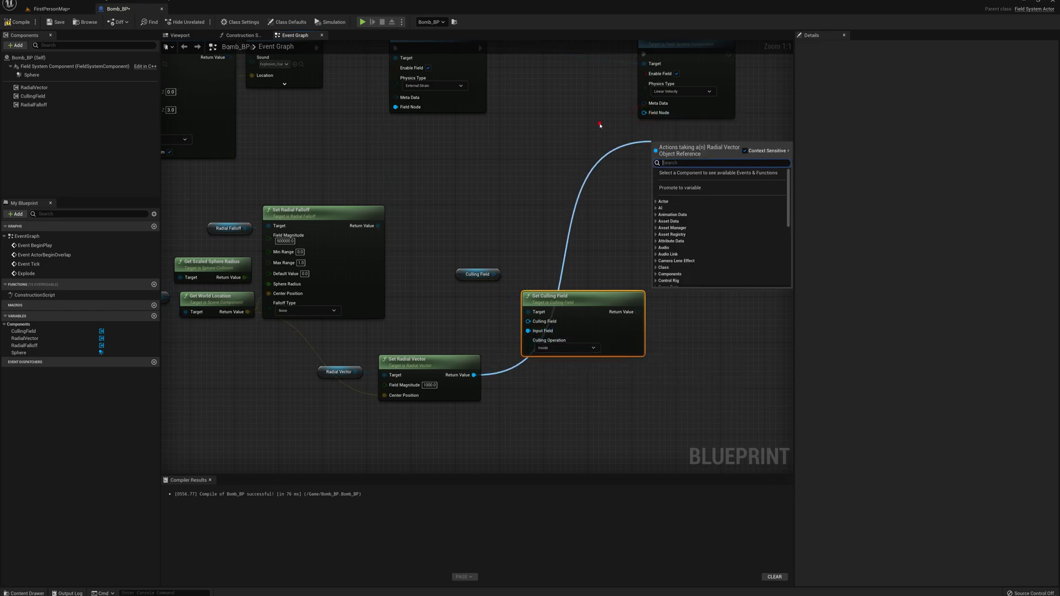
{"action": "left_click", "coordinate": [600, 126]}
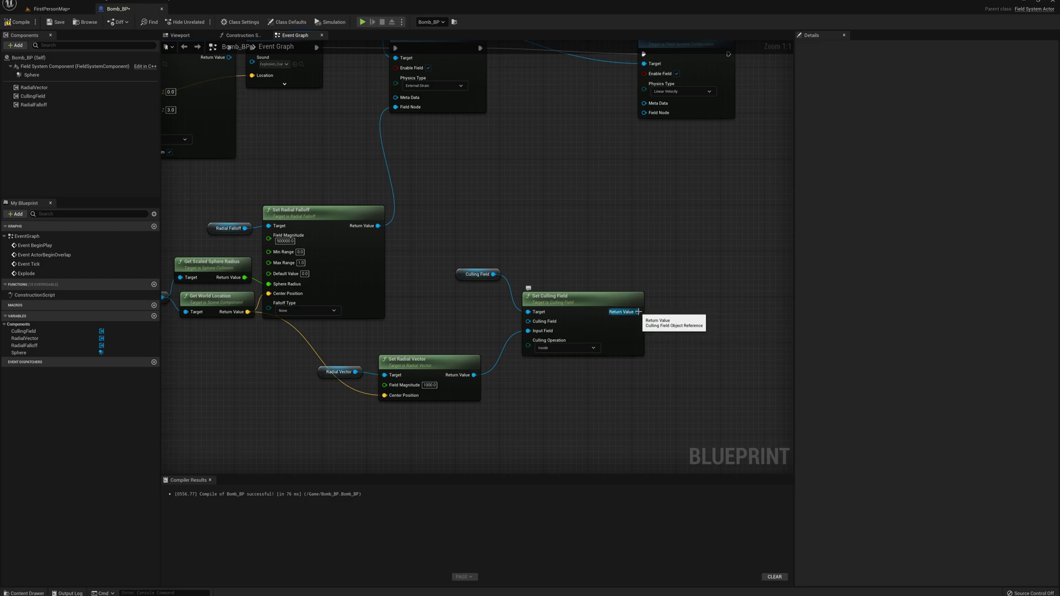
{"action": "left_click_drag", "start_coordinate": [638, 312], "coordinate": [666, 237]}
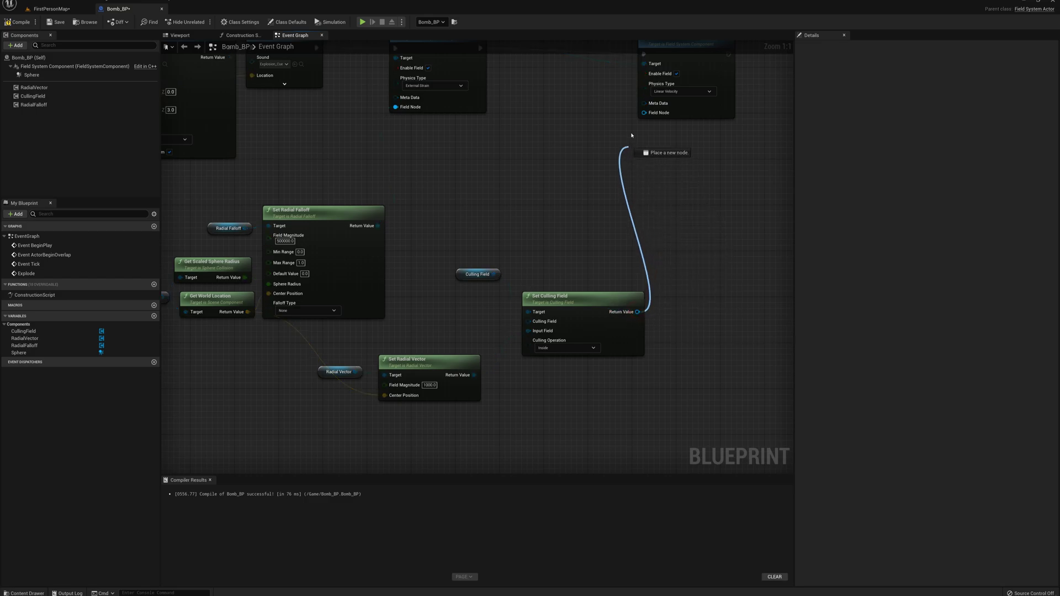
{"action": "left_click_drag", "start_coordinate": [645, 115], "coordinate": [644, 113]}
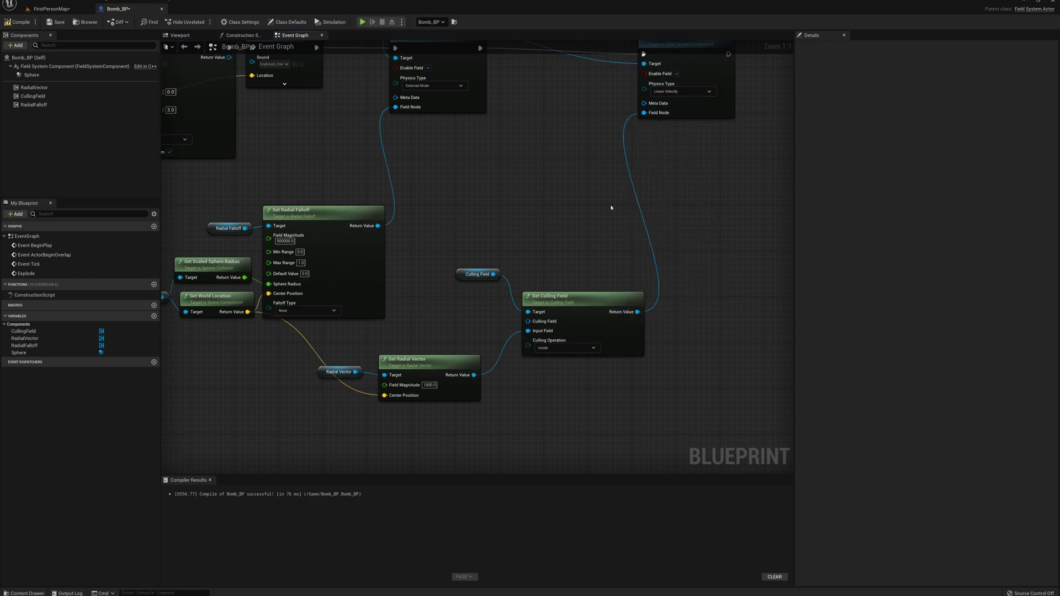
- Connect Set Radial Falloff's Return Value to the Culling Field input of Set Culling Field and set the Culling Operation to Outside
{"action": "right_click_drag", "start_coordinate": [563, 304], "coordinate": [598, 237]}
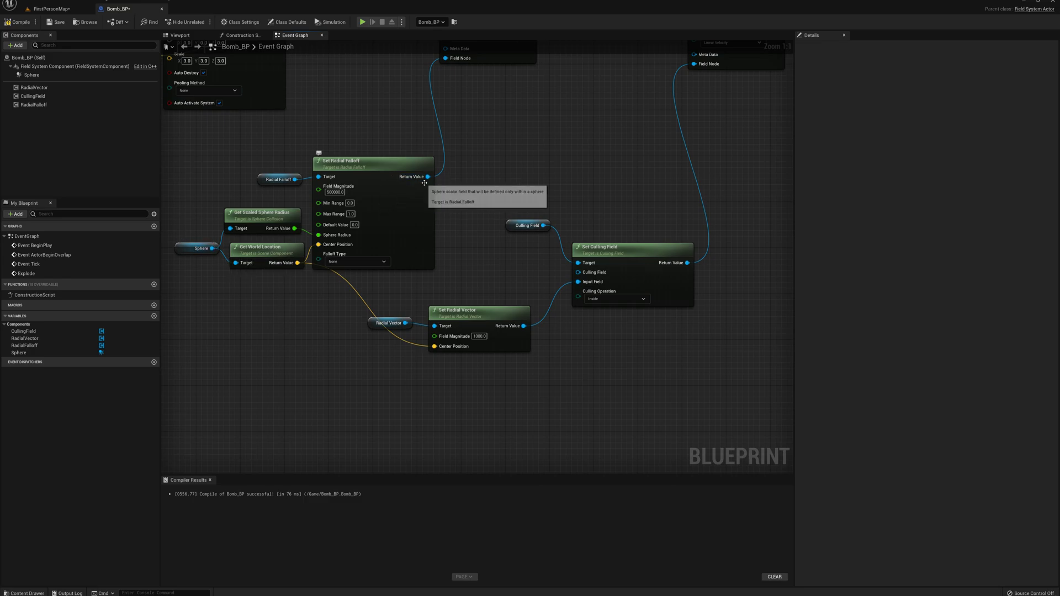
{"action": "left_click_drag", "start_coordinate": [430, 177], "coordinate": [501, 256]}
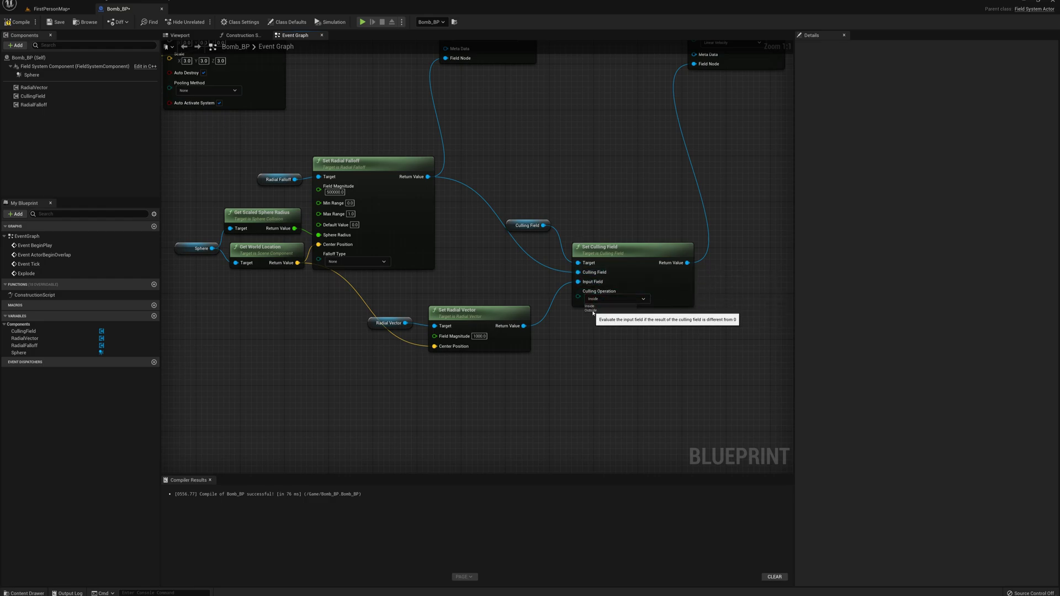
{"action": "left_click", "coordinate": [590, 310]}
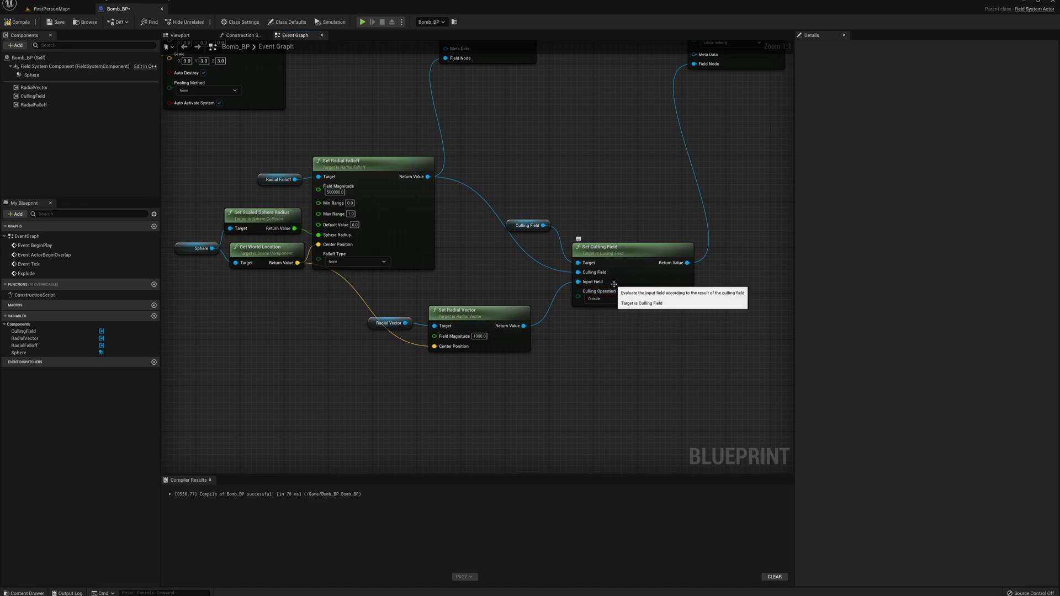
- Compile and save Bomb_BP, and return to FirstPersonMap
{"action": "right_click_drag", "start_coordinate": [559, 165], "coordinate": [464, 181]}
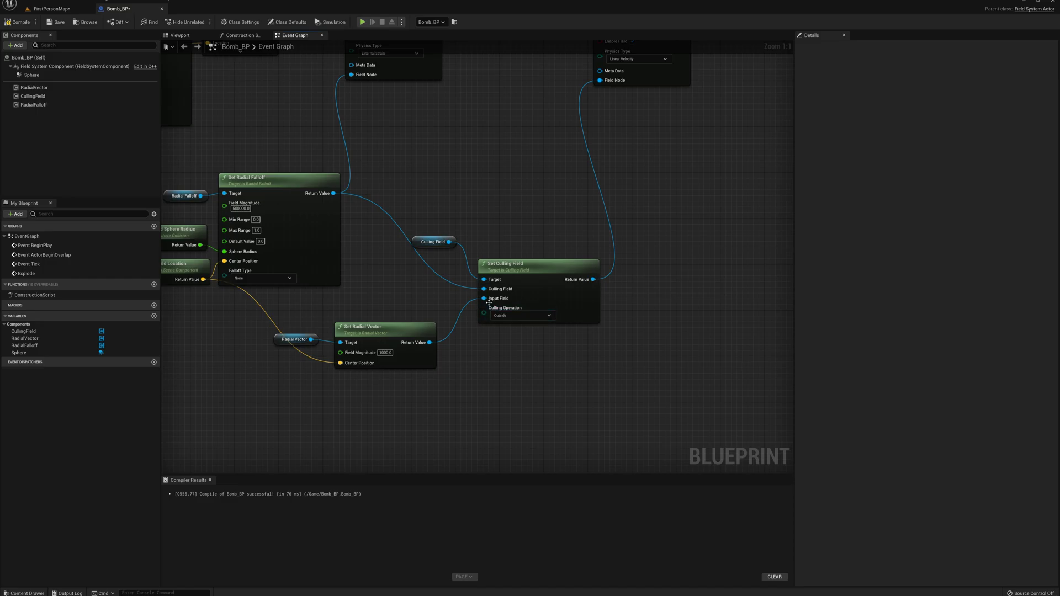
{"action": "right_click_drag", "start_coordinate": [442, 151], "coordinate": [532, 241]}
{"action": "scroll", "coordinate": [524, 234], "scroll_direction": "down", "scroll_amount": 1}
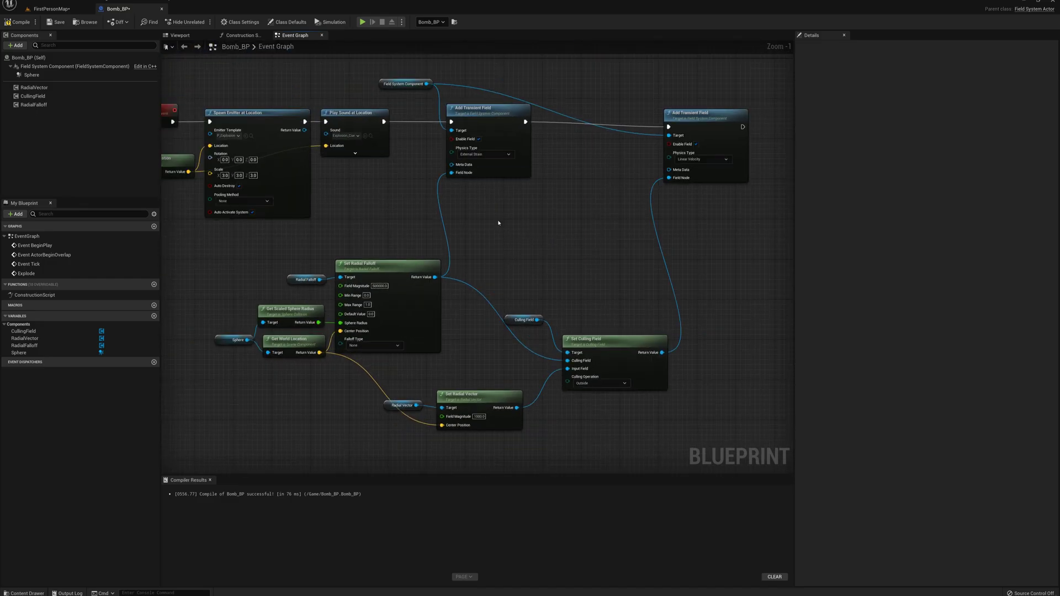
{"action": "left_click", "coordinate": [57, 10]}
- Play-test FirstPersonMap, pick up the rifle and set off the bomb repeatedly to examine how the culled field affects the debris
{"action": "left_click", "coordinate": [149, 21]}
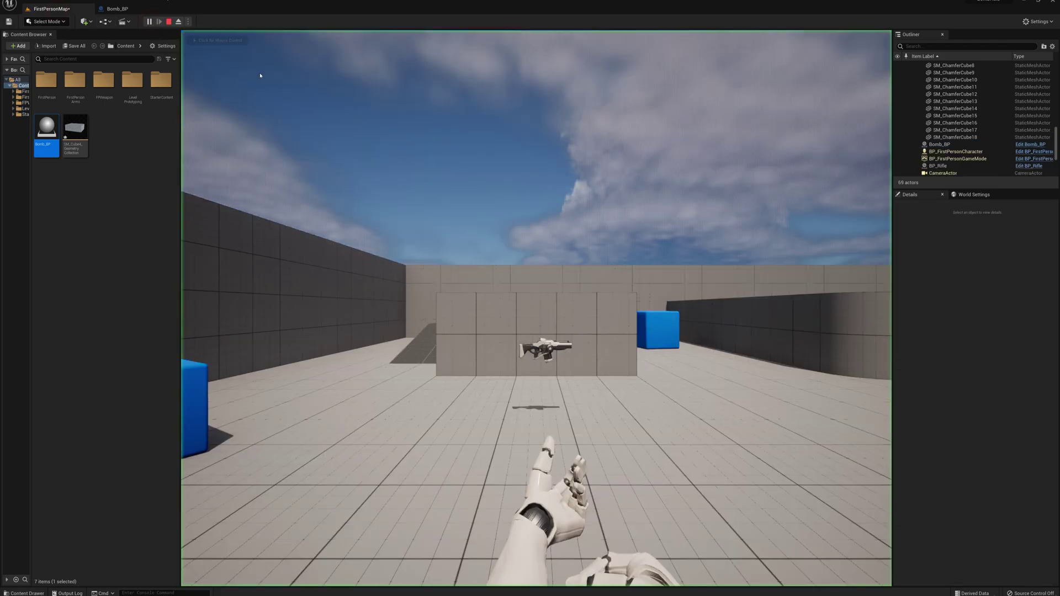
{"action": "left_click", "coordinate": [381, 176]}
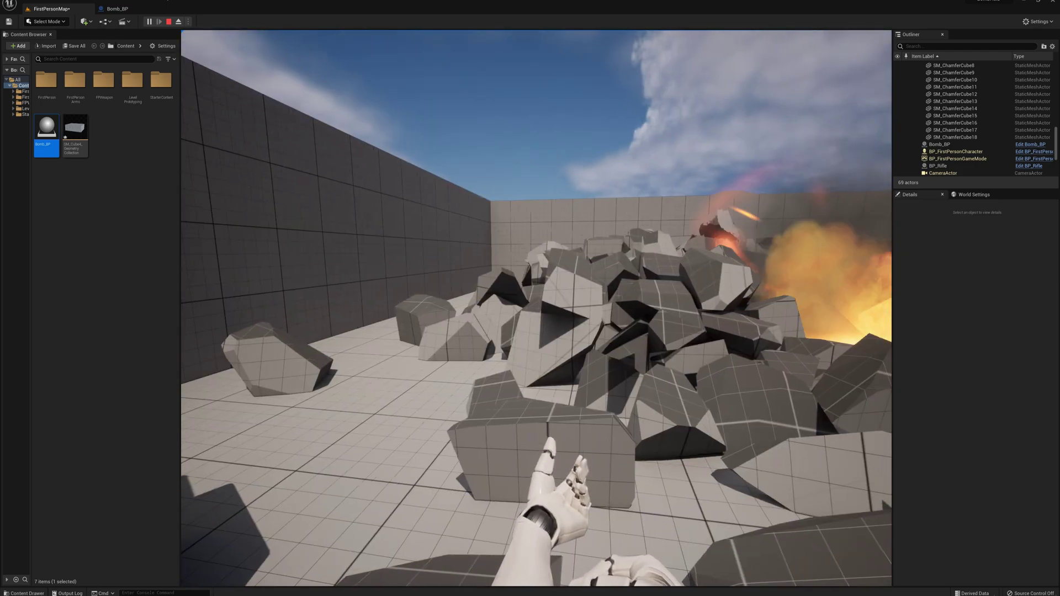
{"action": "key", "text": "w"}
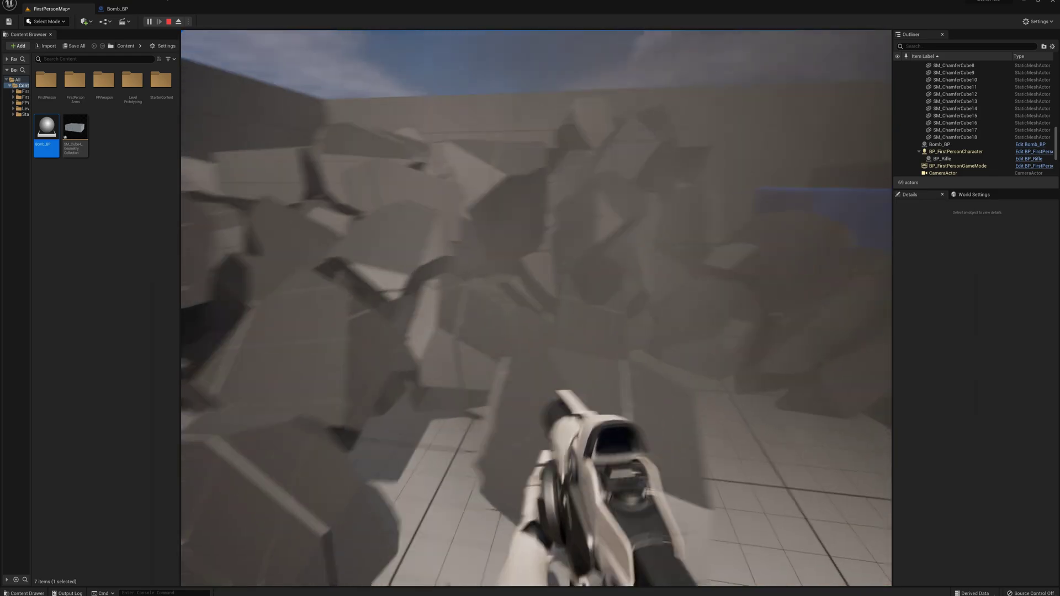
{"action": "key", "text": "s"}
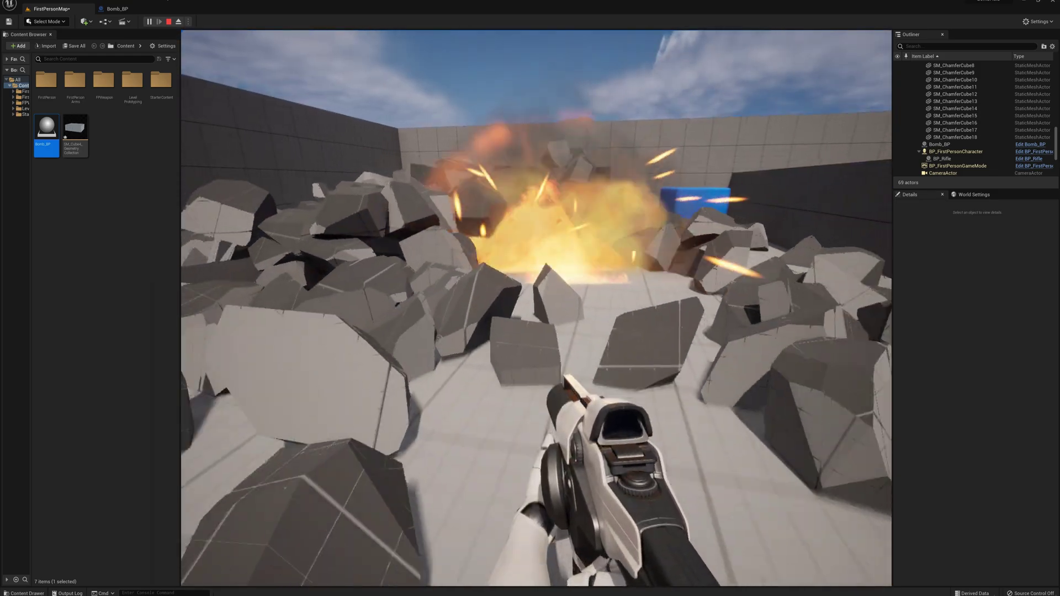
{"action": "key", "text": "s"}
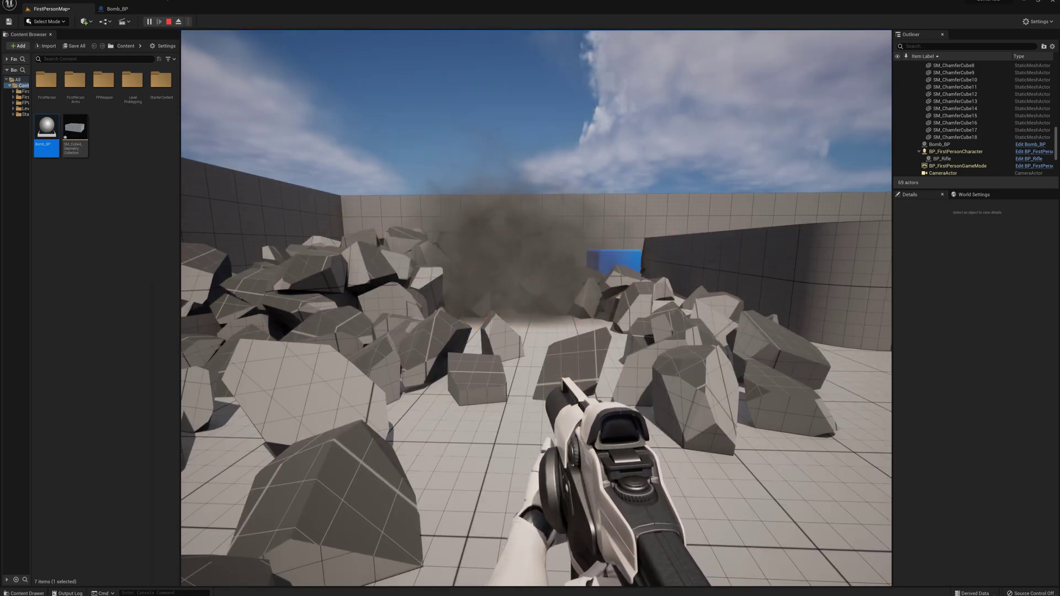
{"action": "key", "text": "w"}
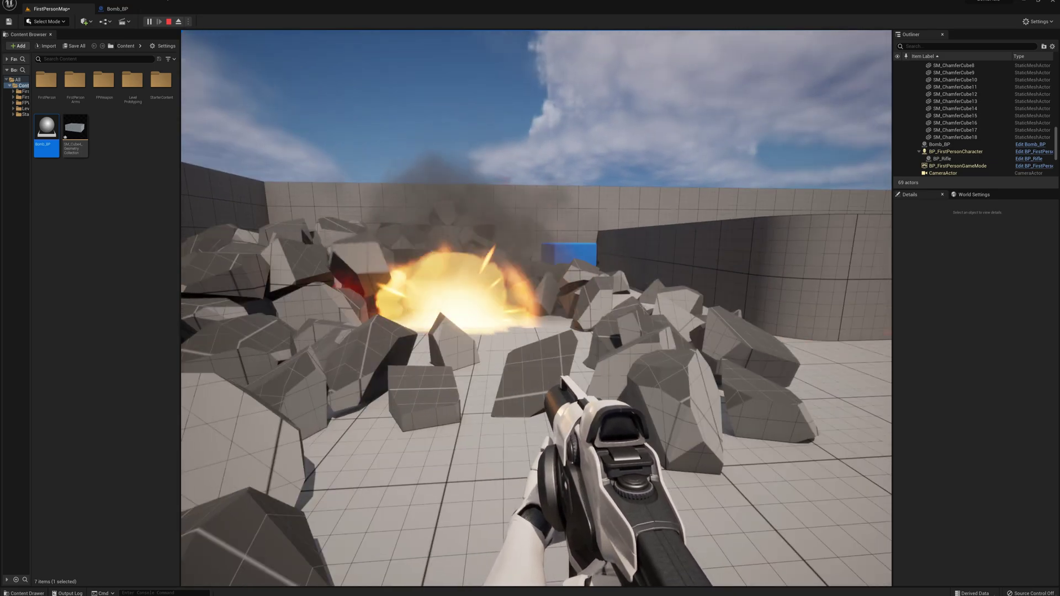
{"action": "key", "text": "s"}
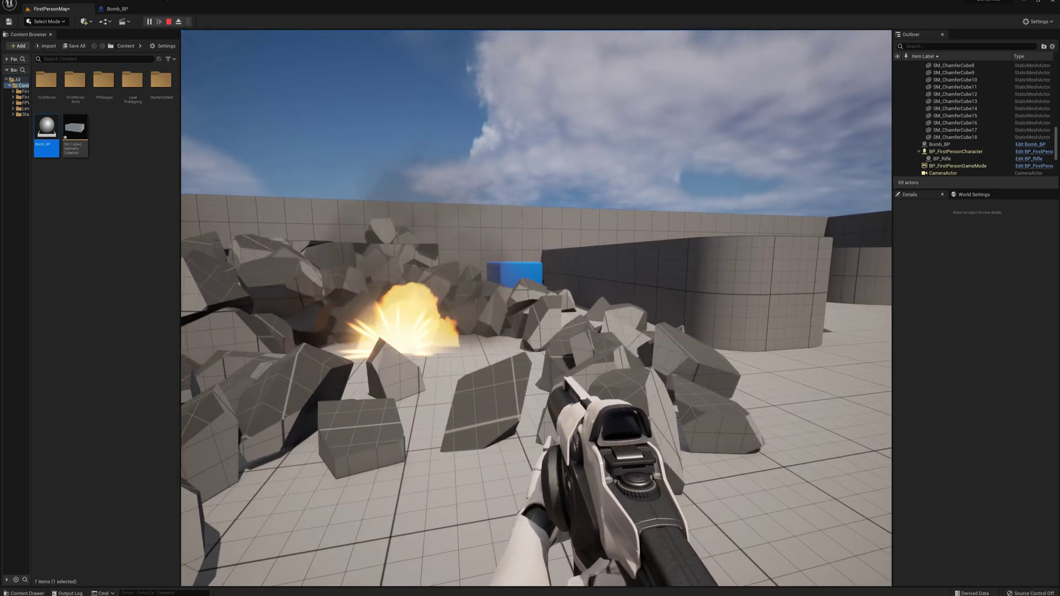
{"action": "key", "text": "s"}
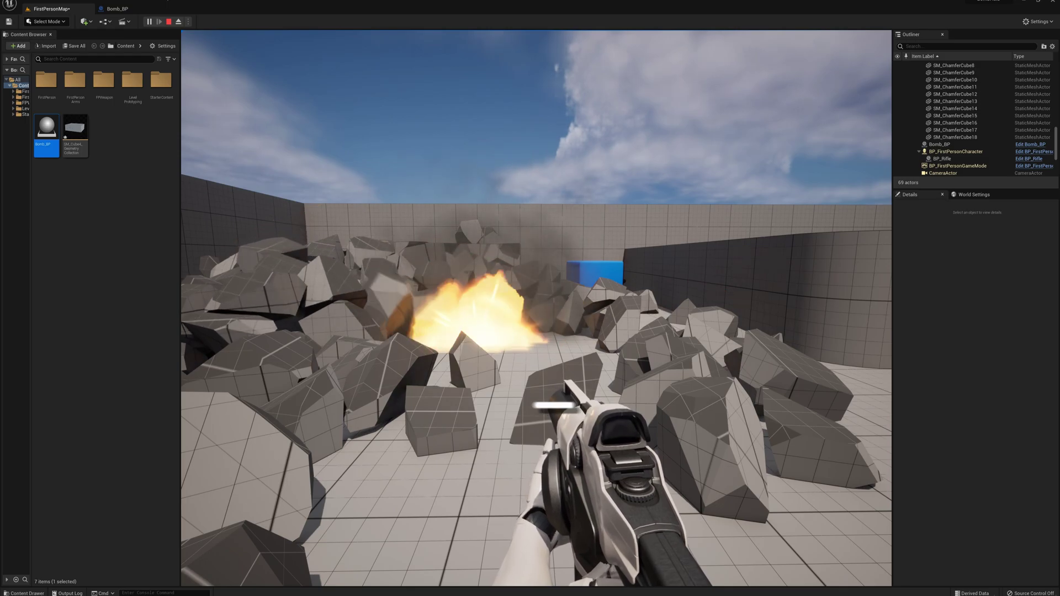
- Walk around the level to examine where the fractured pieces have settled around the walls and blue cubes
{"action": "key", "text": "w"}
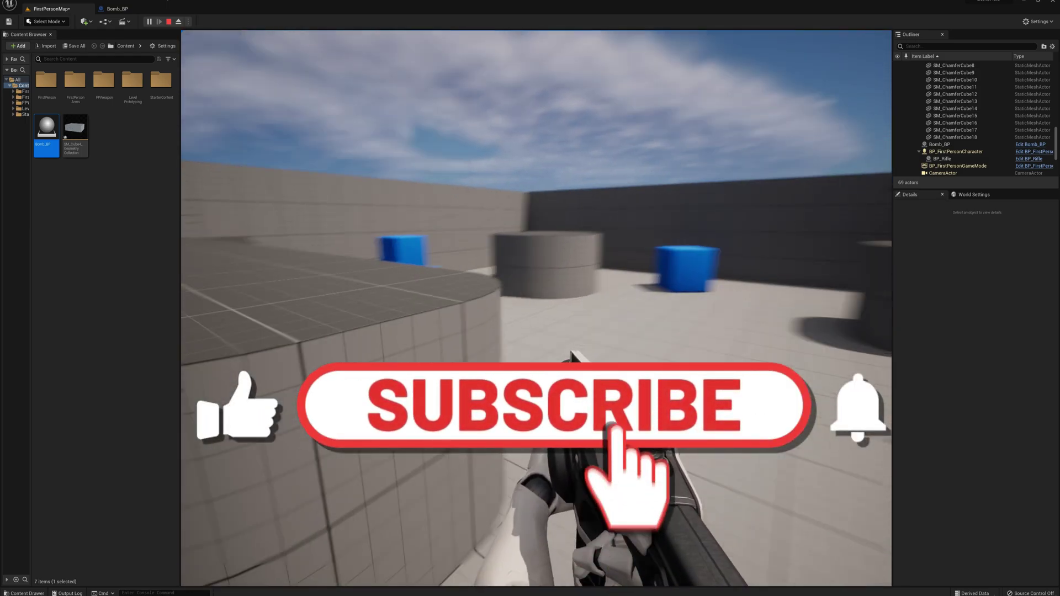
{"action": "key", "text": "w"}
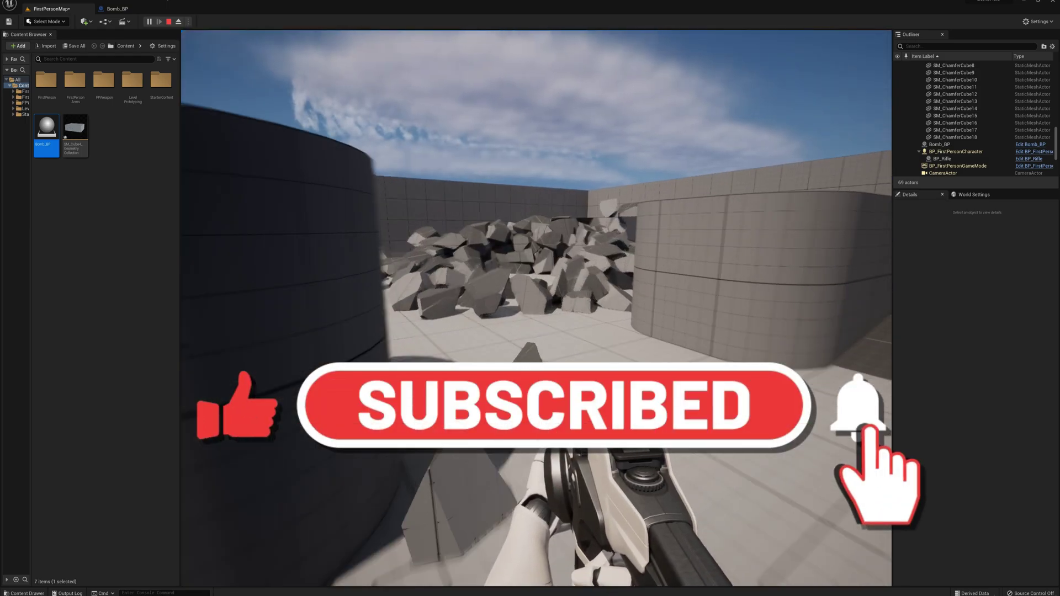
{"action": "key", "text": "w"}
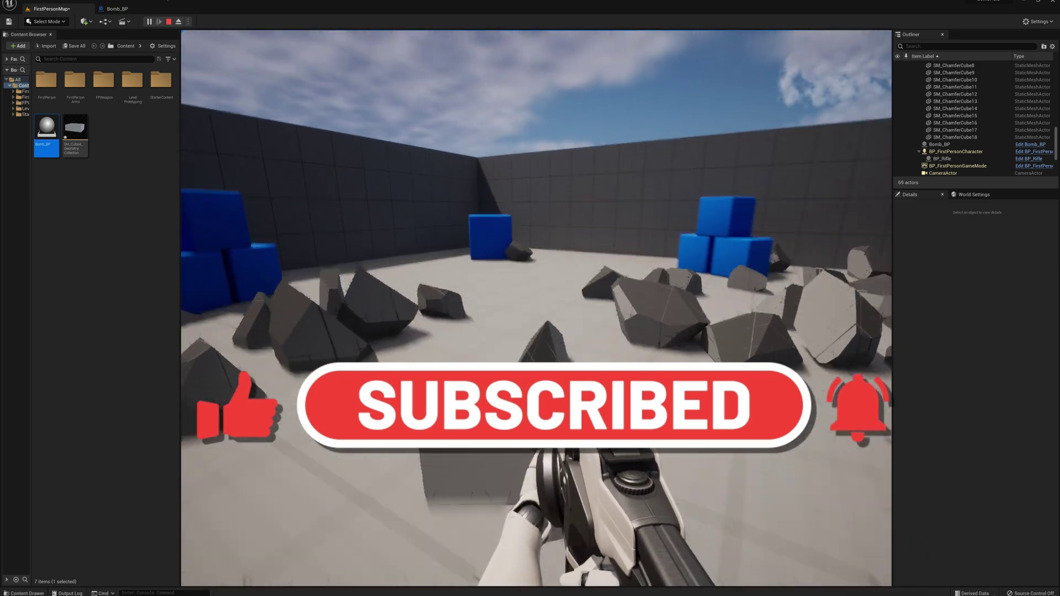
{"action": "key", "text": "w"}
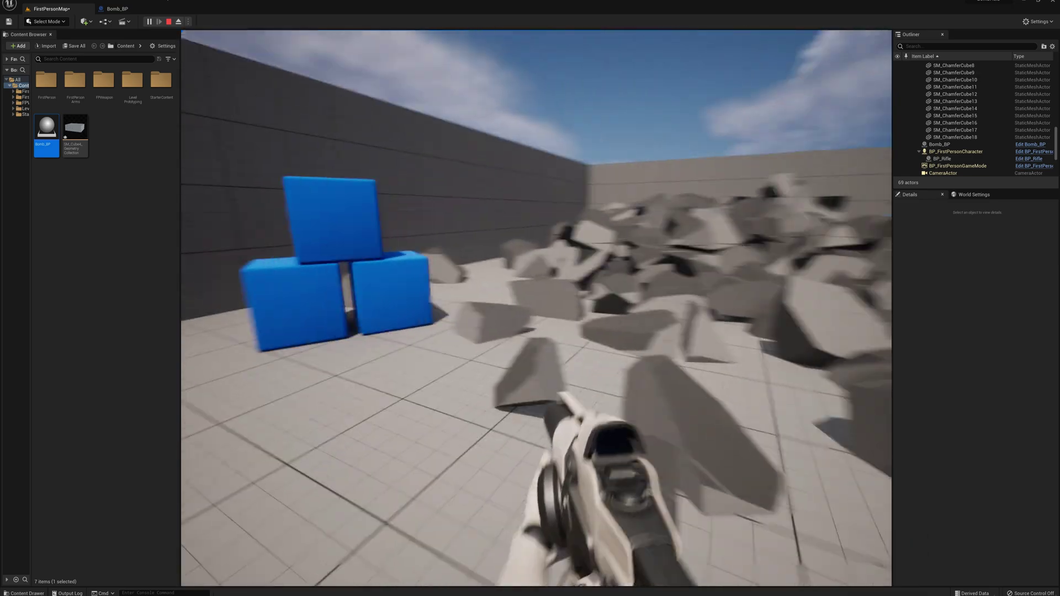
{"action": "key", "text": "w"}
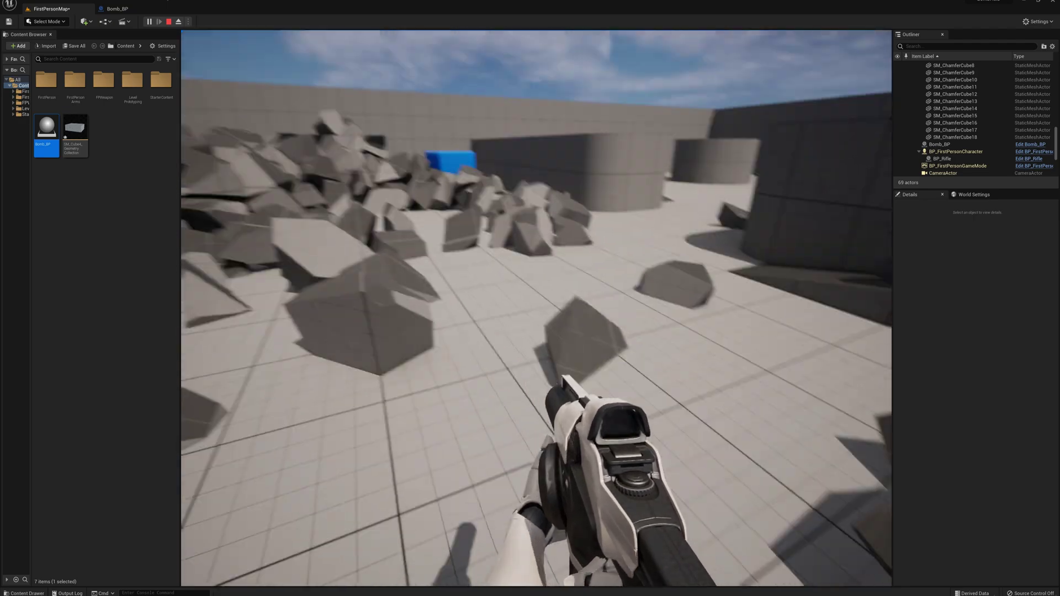
{"action": "key", "text": "w"}
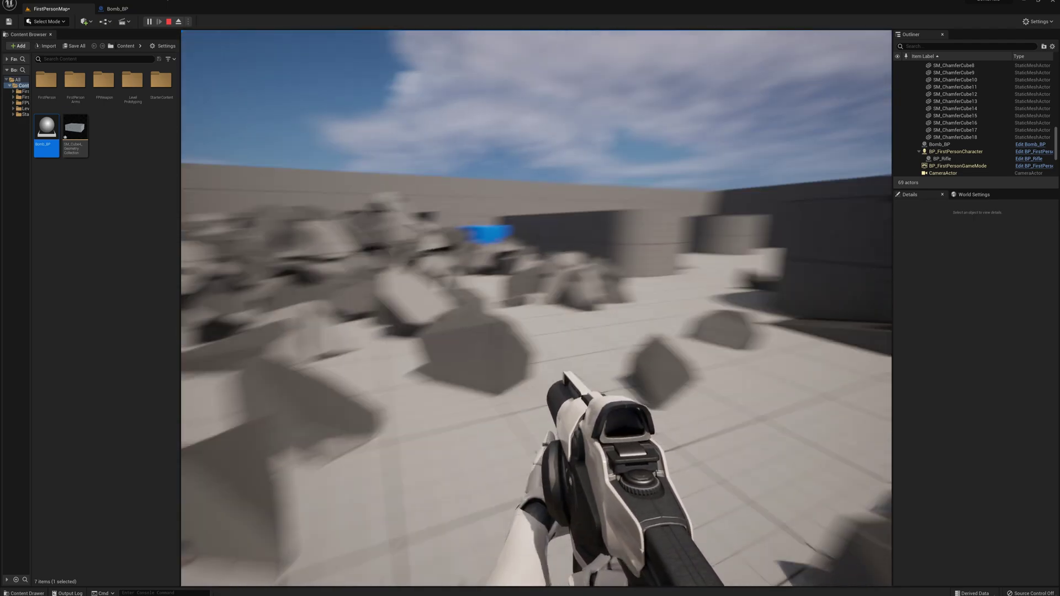
{"action": "key", "text": "w"}
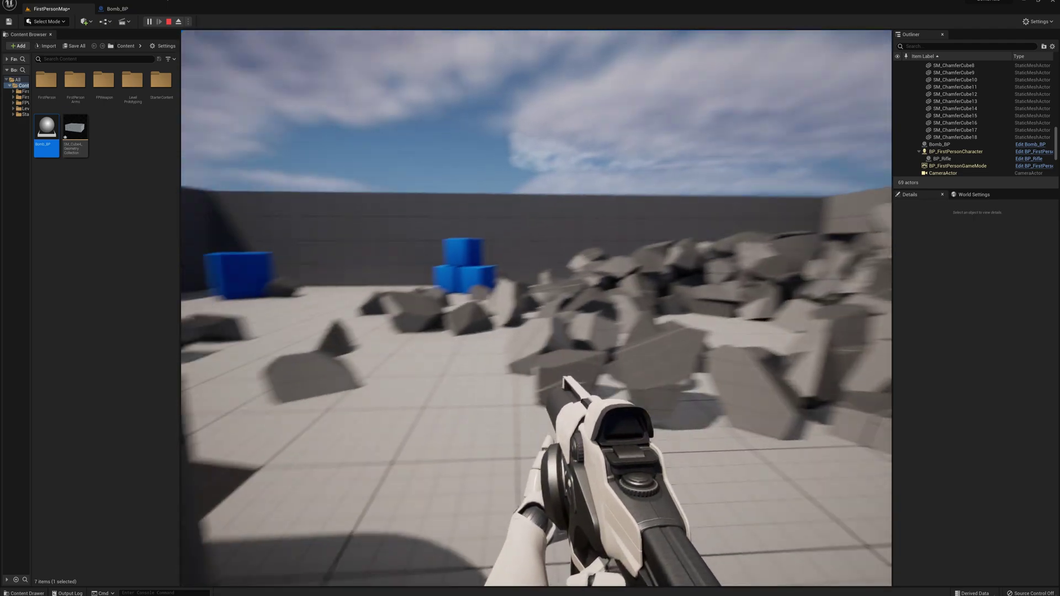